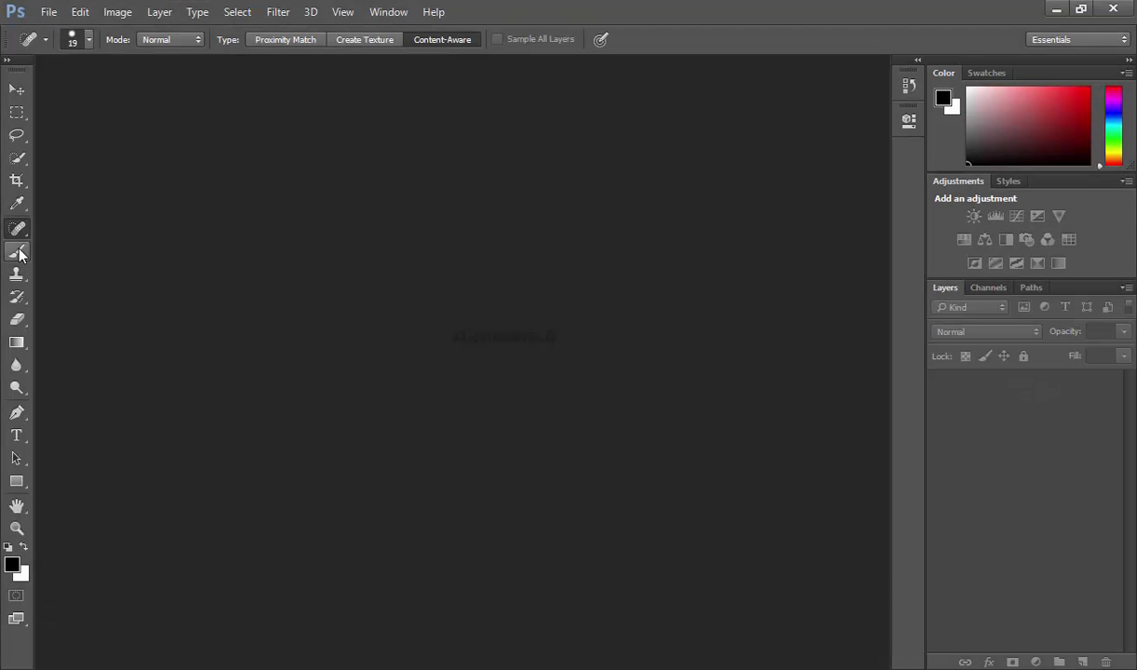
Keep the standard Brush Tool active after browsing its Color Replacement and other variants.
click(19, 252)
right_click(21, 254)
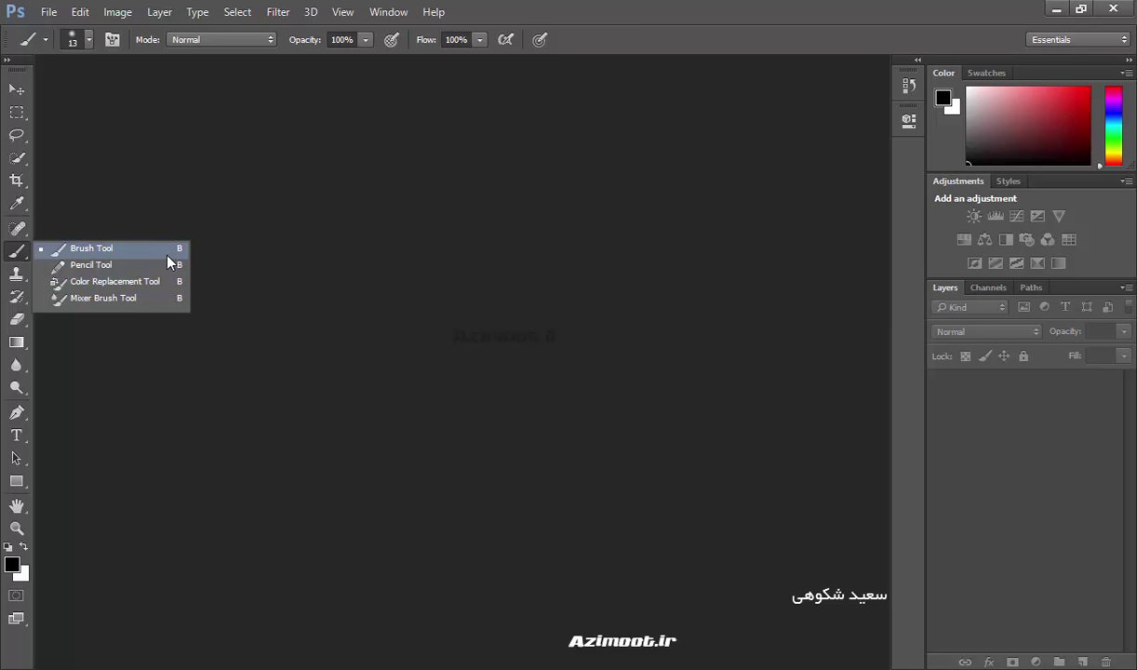
click(112, 248)
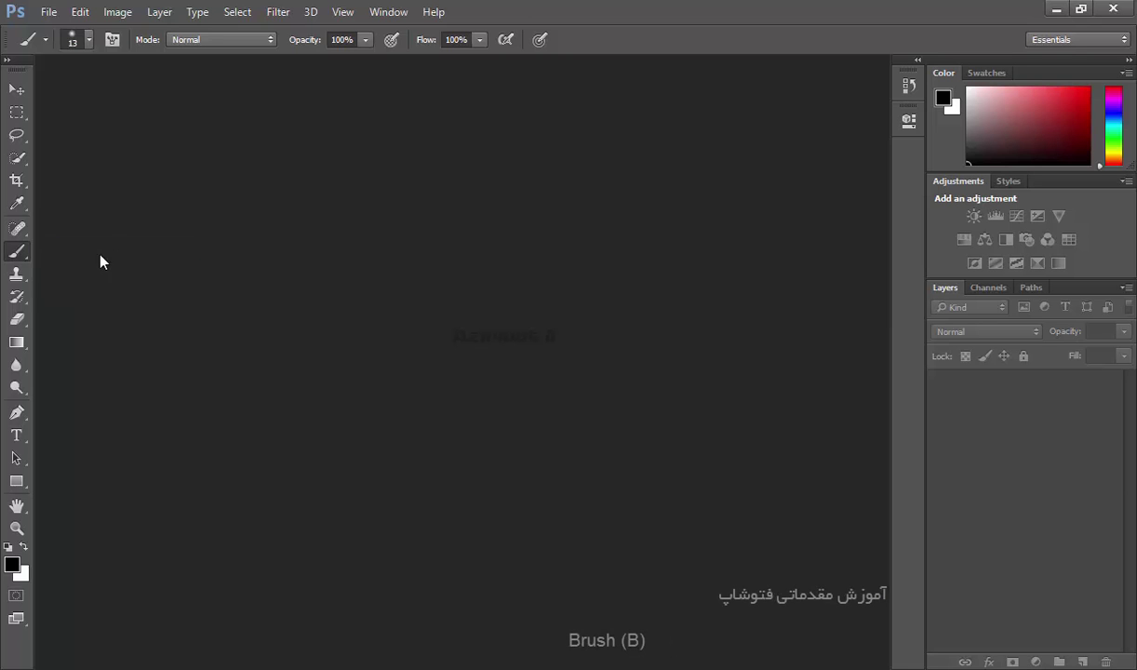
right_click(10, 252)
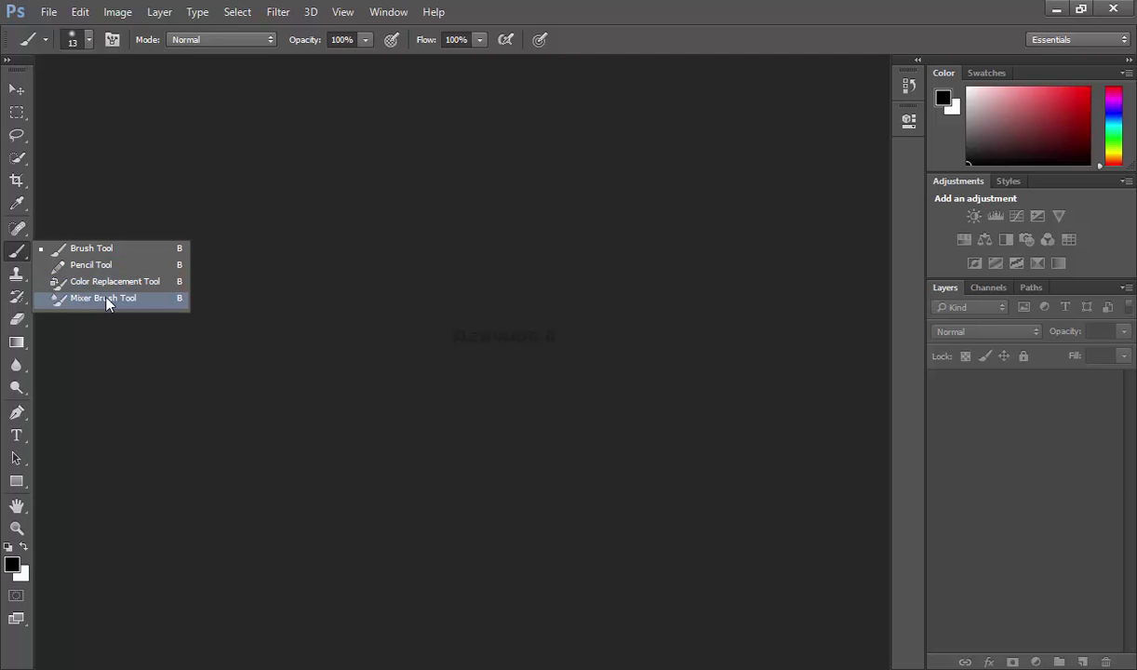
click(83, 252)
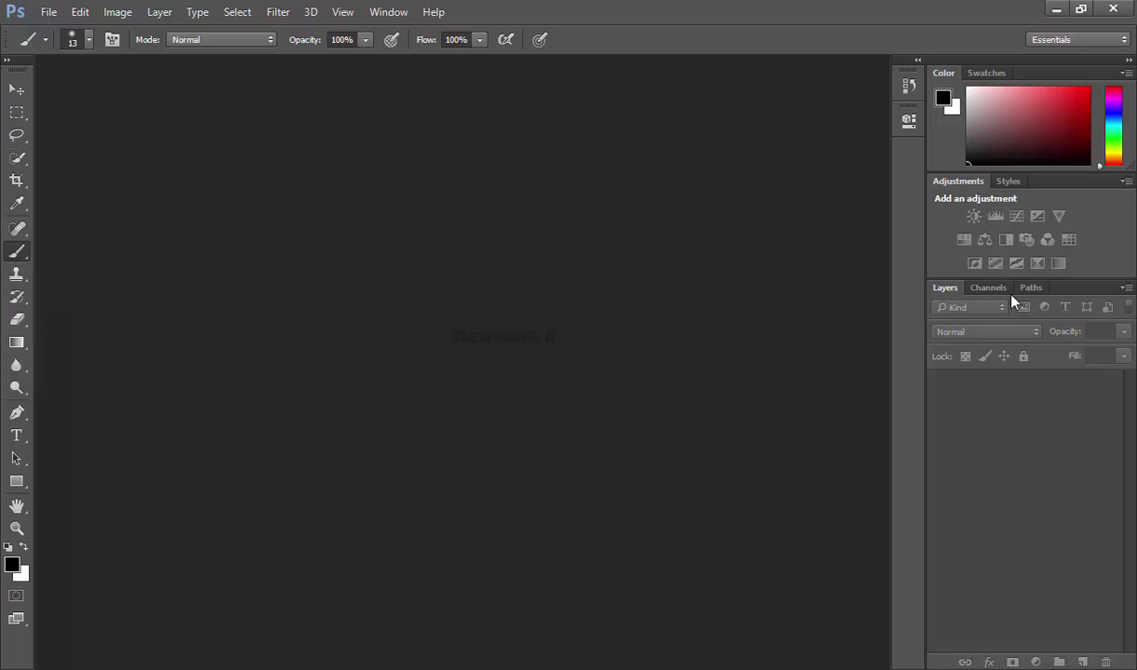
right_click(20, 253)
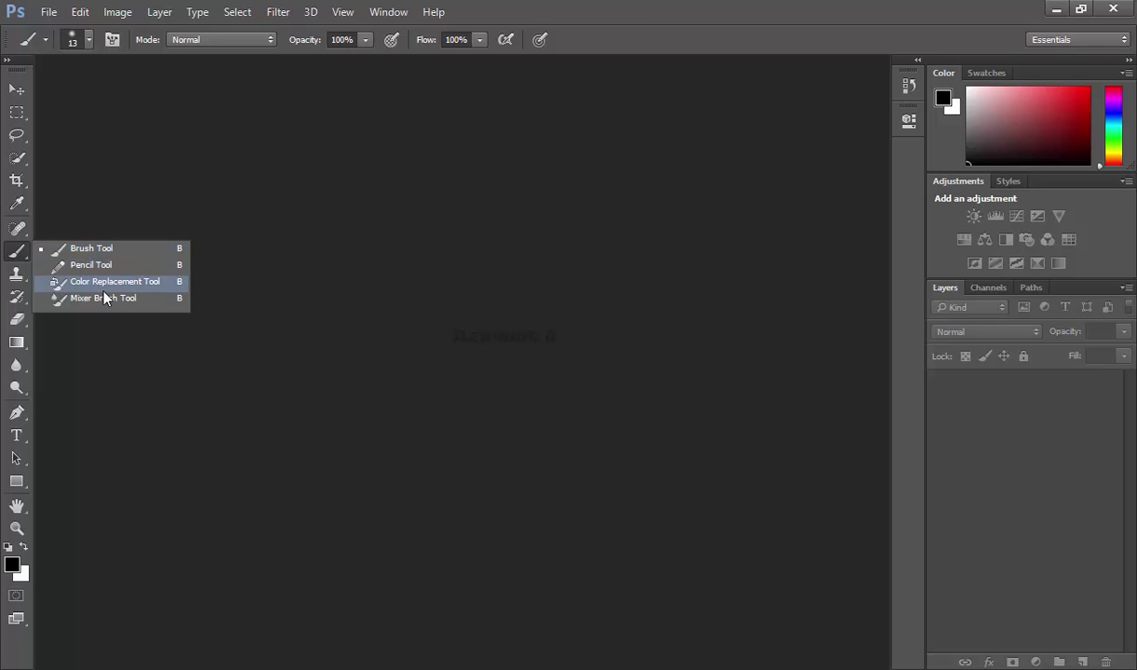
click(62, 253)
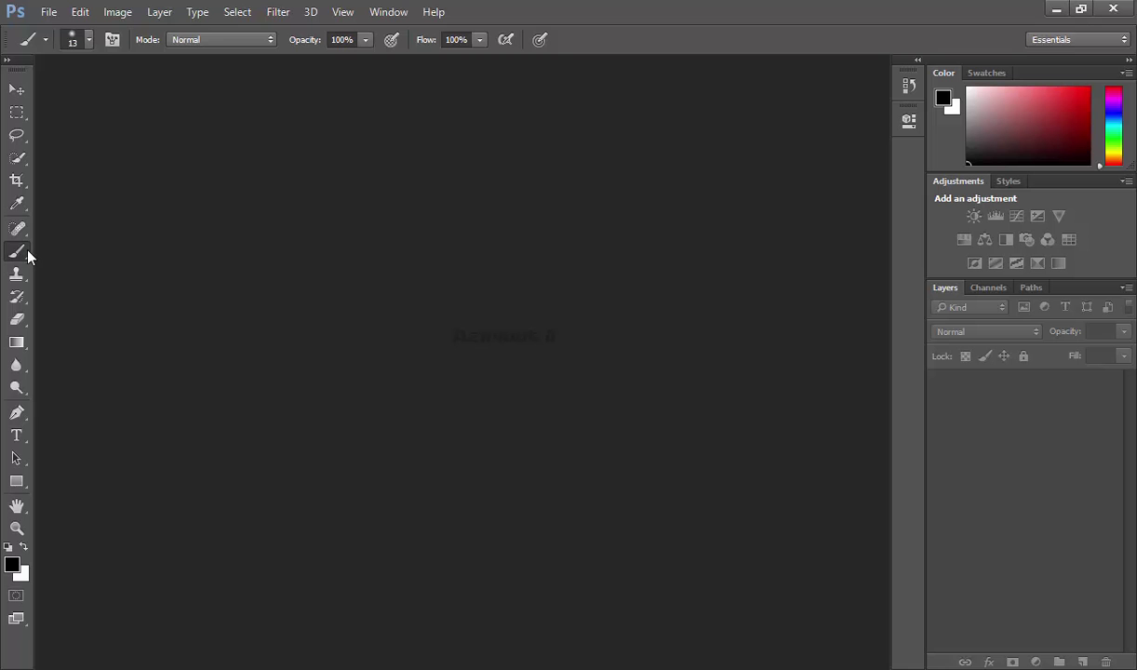
In the Open dialog, browse to folder g57 and bring up actions for Test (1).
double_click(224, 259)
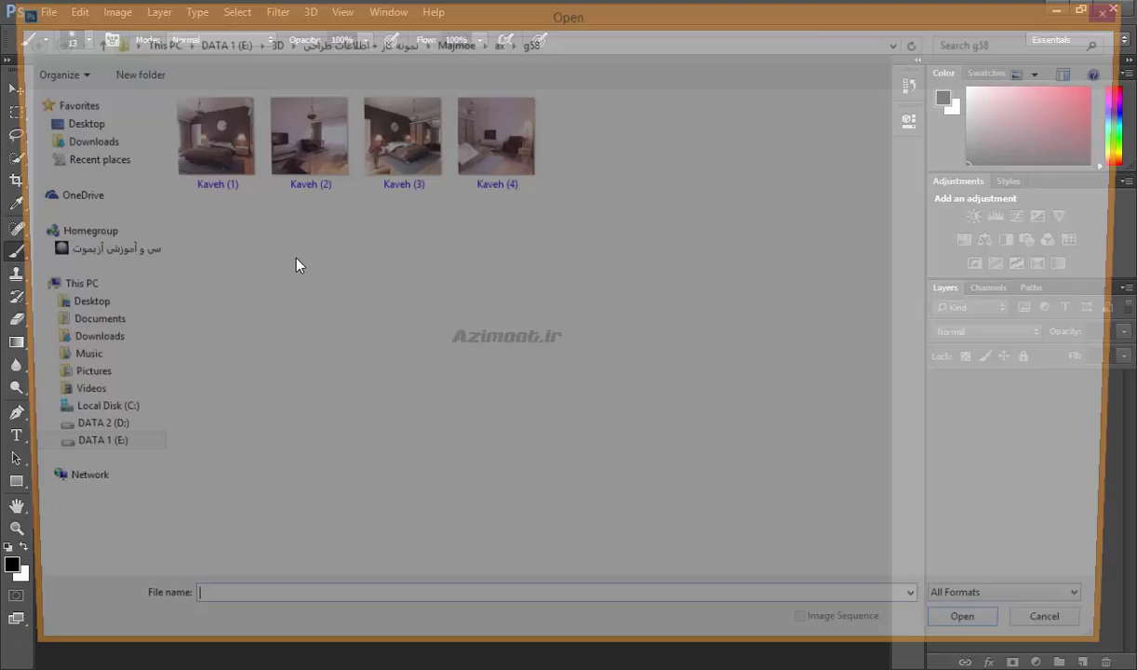
click(497, 43)
double_click(201, 569)
right_click(229, 124)
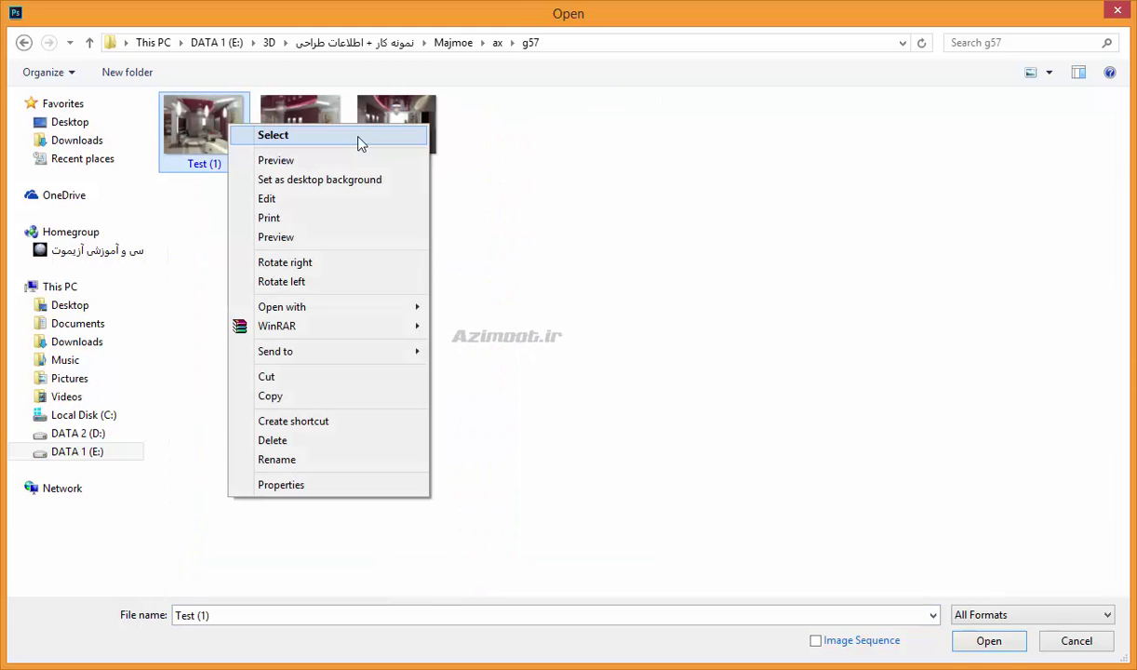
Preview Test (1), Test (2) and Test (3) in Photo Viewer, then minimize the viewer.
click(334, 166)
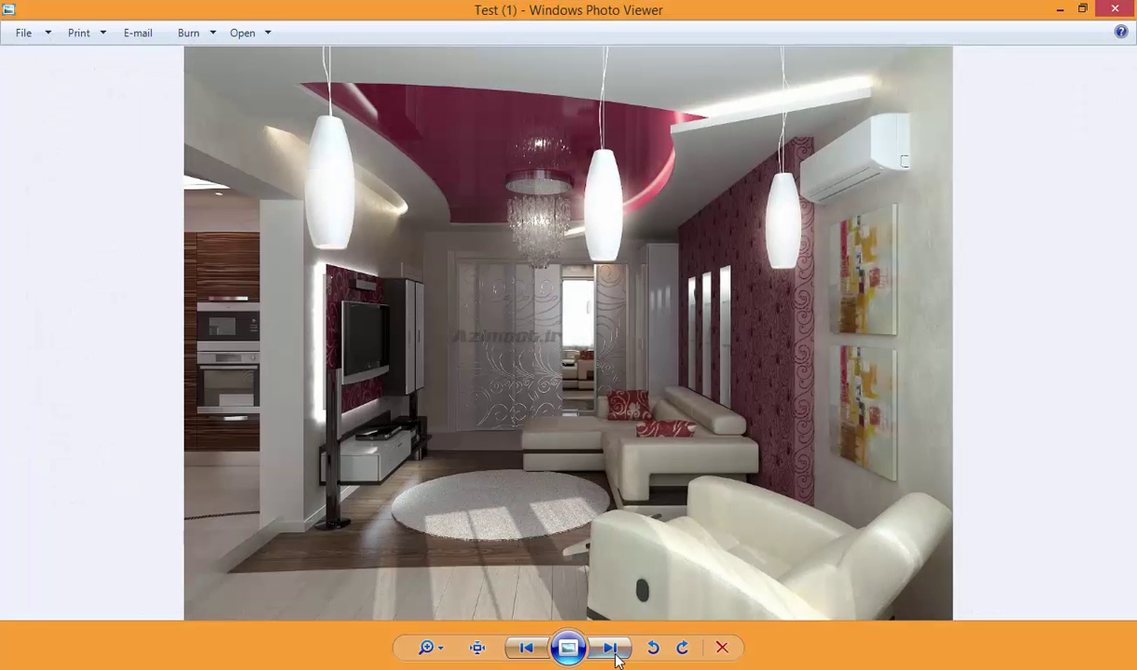
click(614, 655)
click(615, 655)
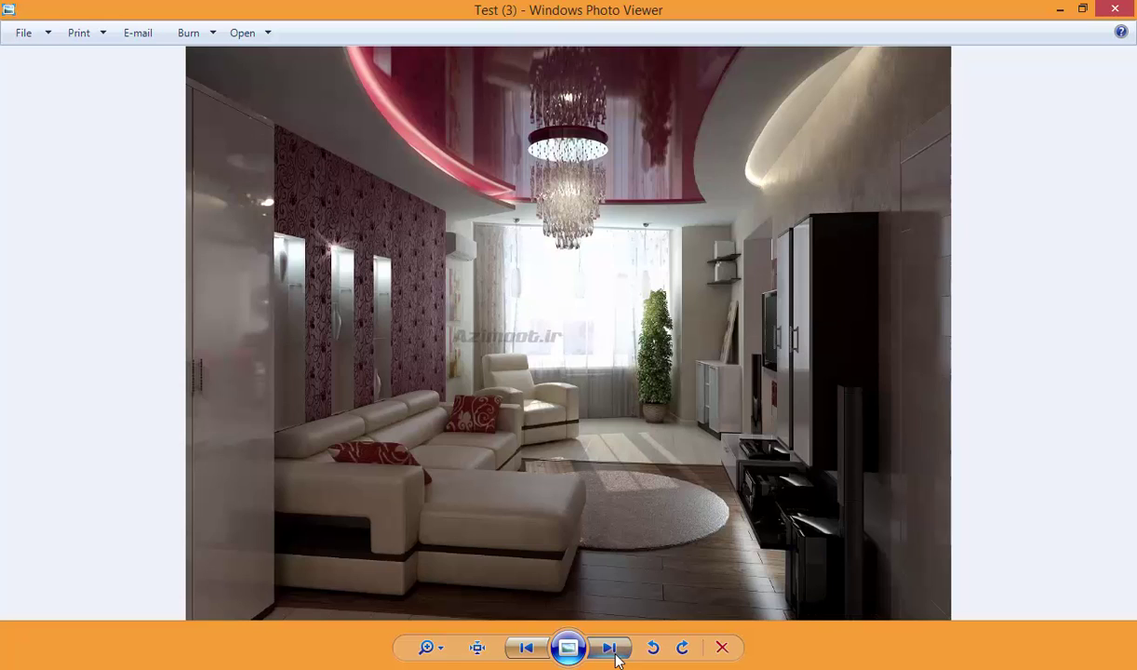
click(612, 648)
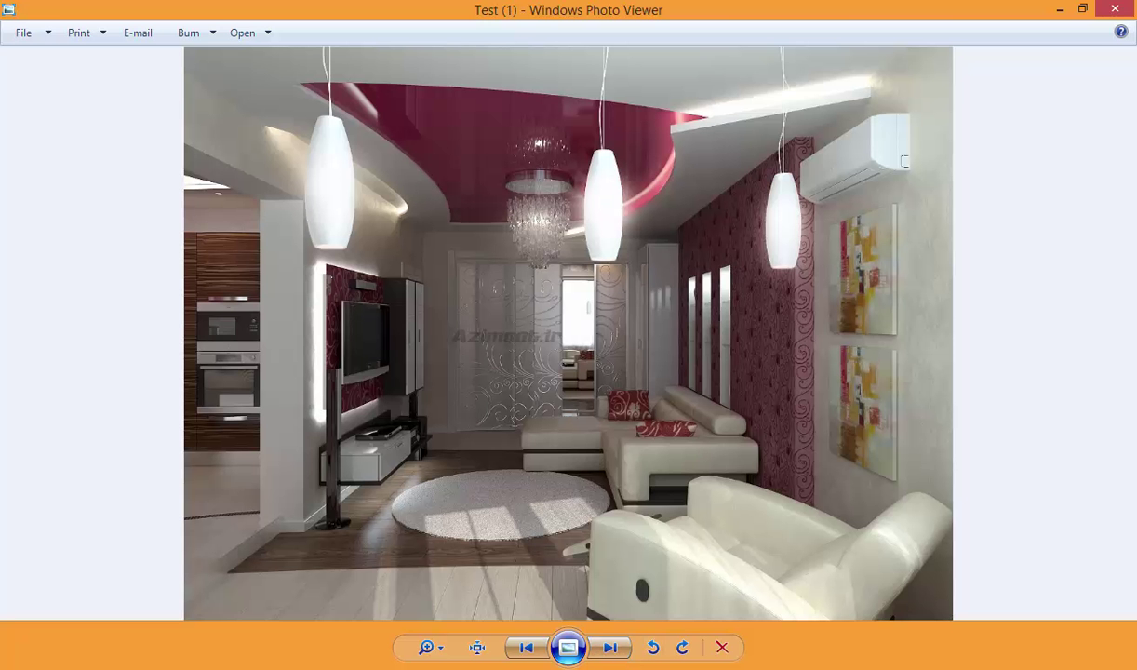
click(1061, 9)
Open Test (1).jpeg, zoom it to 73%, and keep the standard brush selected.
right_click(197, 137)
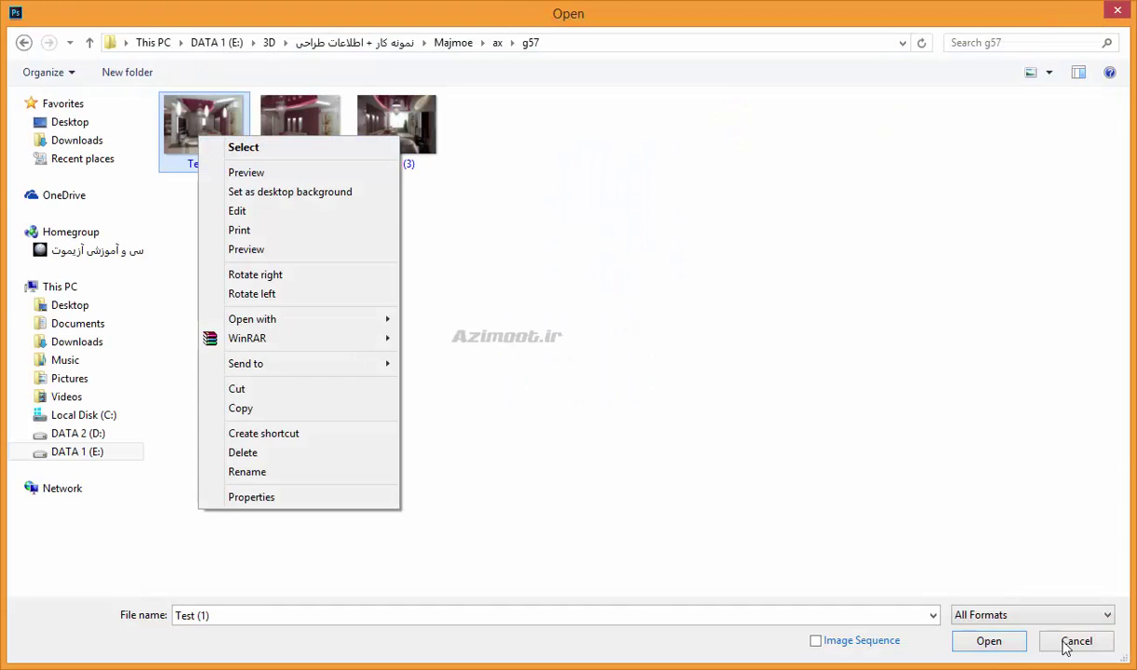
click(989, 640)
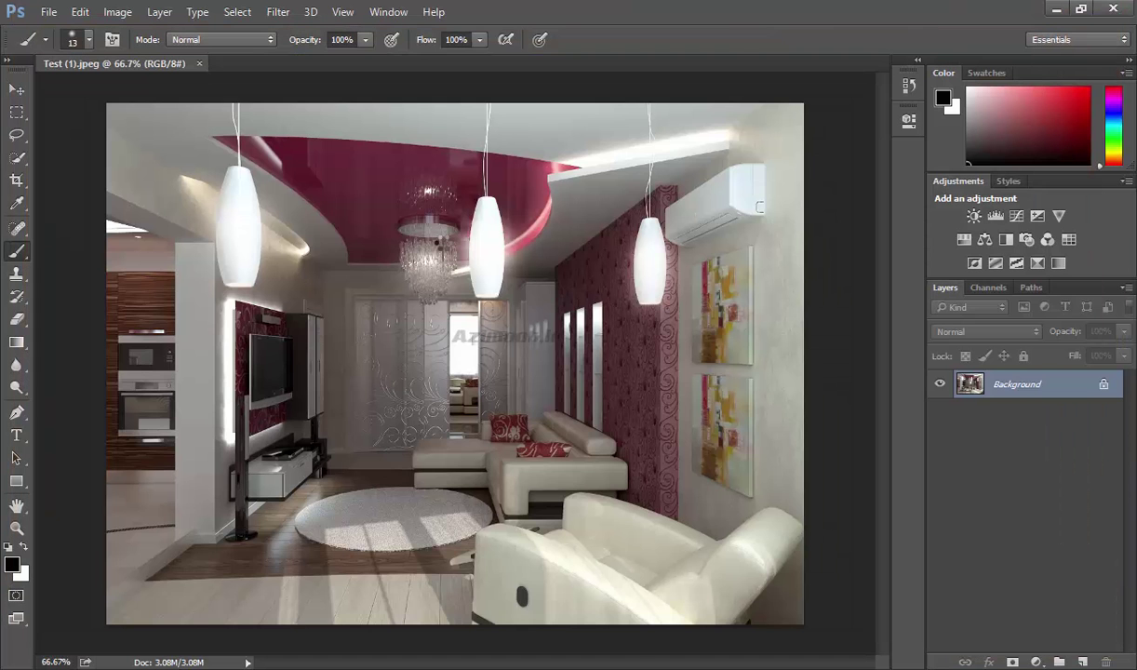
key(ctrl+plus)
right_click(17, 251)
click(77, 238)
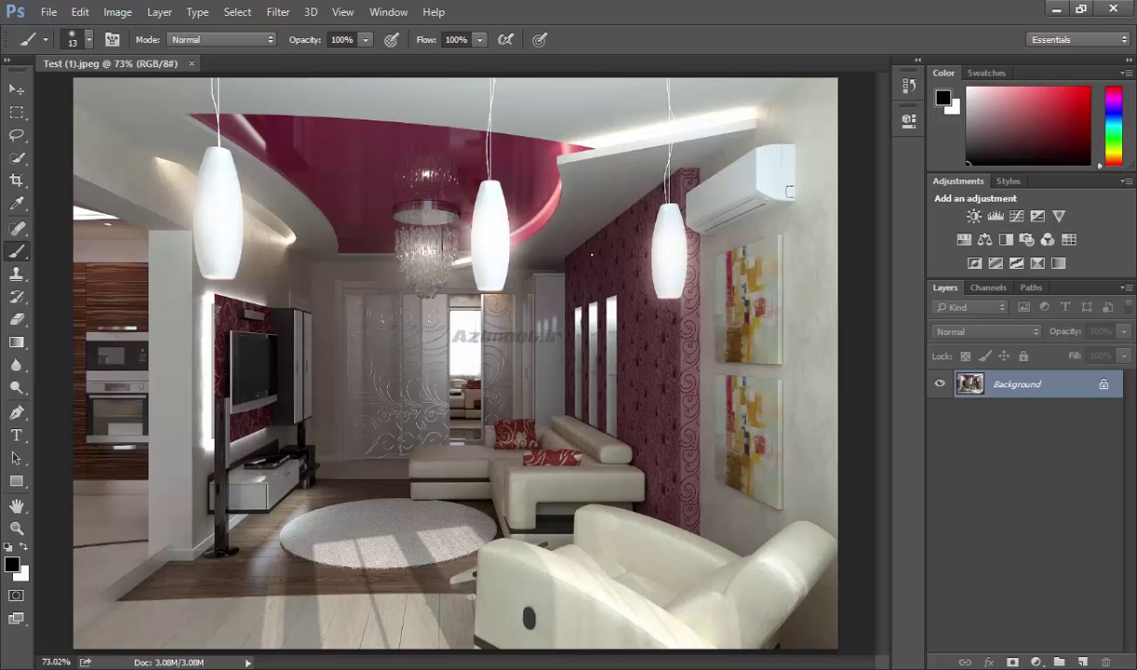
drag(605, 206, 400, 79)
mouse_move(263, 103)
mouse_down()
mouse_move(130, 172)
mouse_move(102, 246)
mouse_move(121, 349)
mouse_move(423, 341)
mouse_move(522, 447)
mouse_move(582, 432)
mouse_move(572, 442)
mouse_up()
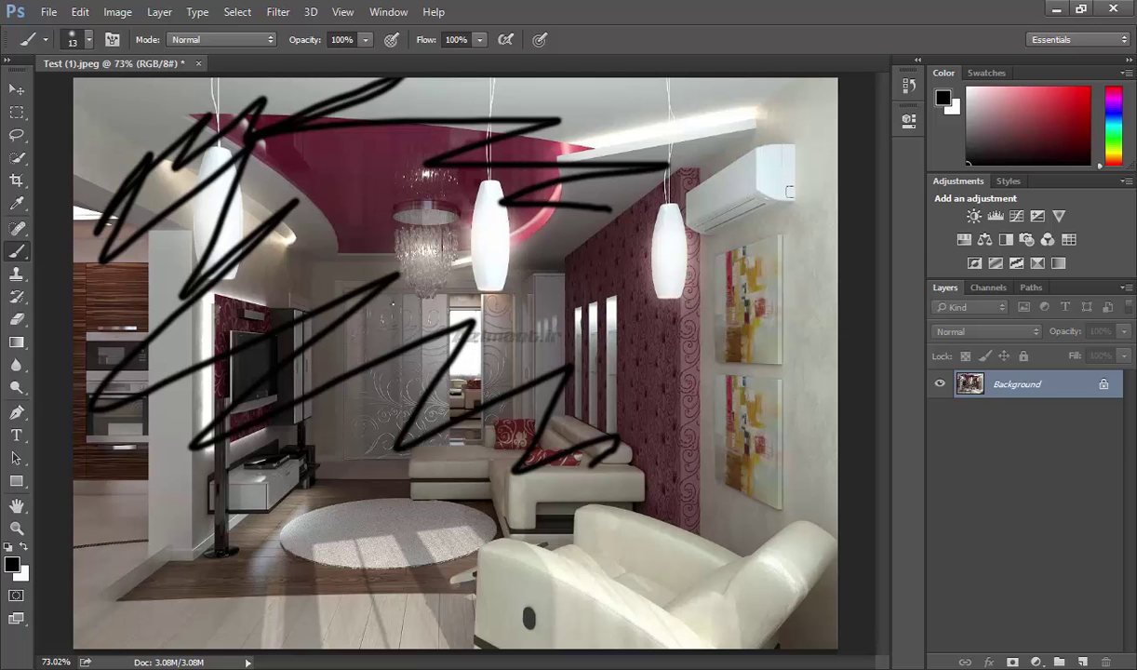
key(F12)
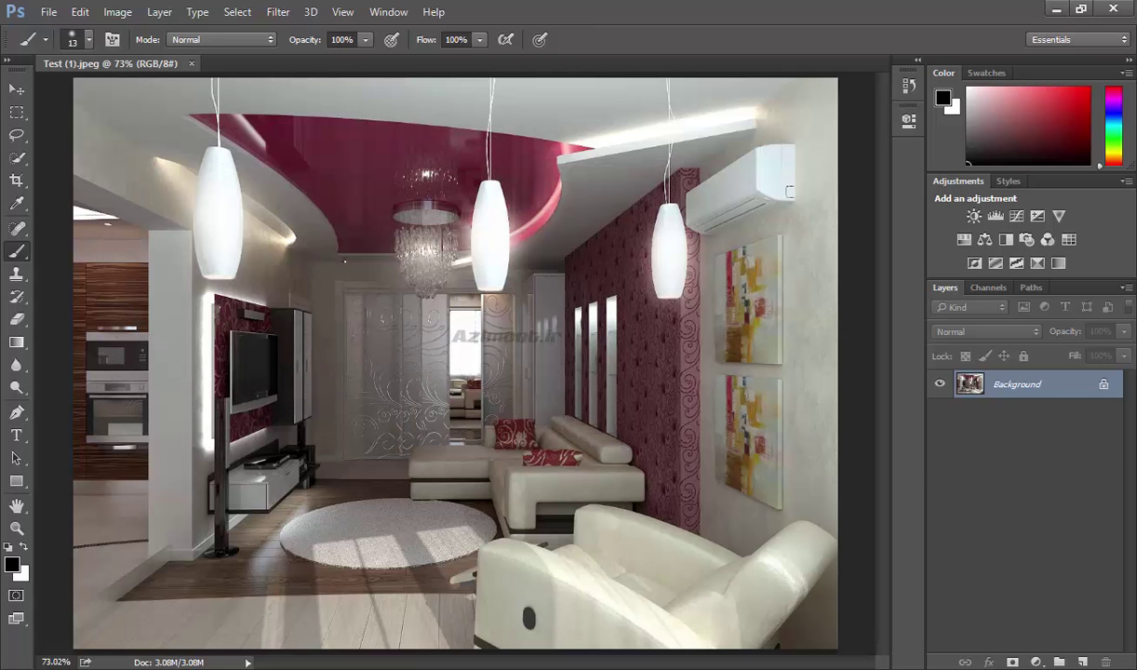
Set the brush to 164 px and paint a soft black smudge near the air conditioner.
click(89, 40)
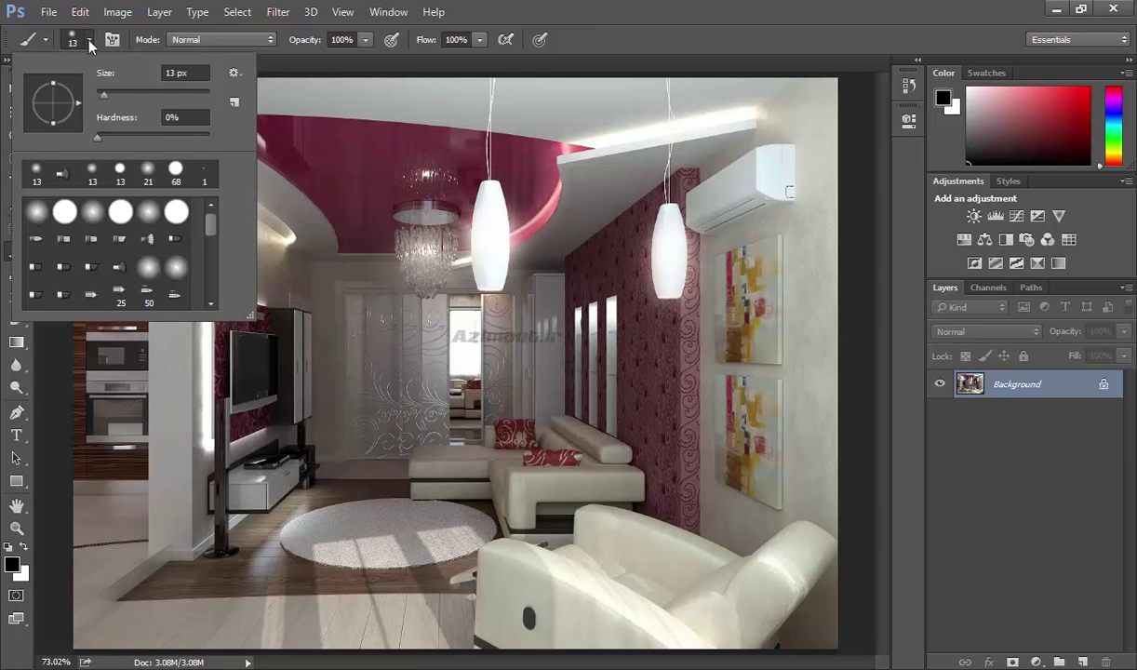
drag(102, 94, 156, 96)
mouse_move(331, 192)
mouse_down()
mouse_move(564, 295)
mouse_move(394, 286)
mouse_move(282, 443)
mouse_move(298, 530)
mouse_up()
key(ctrl+z)
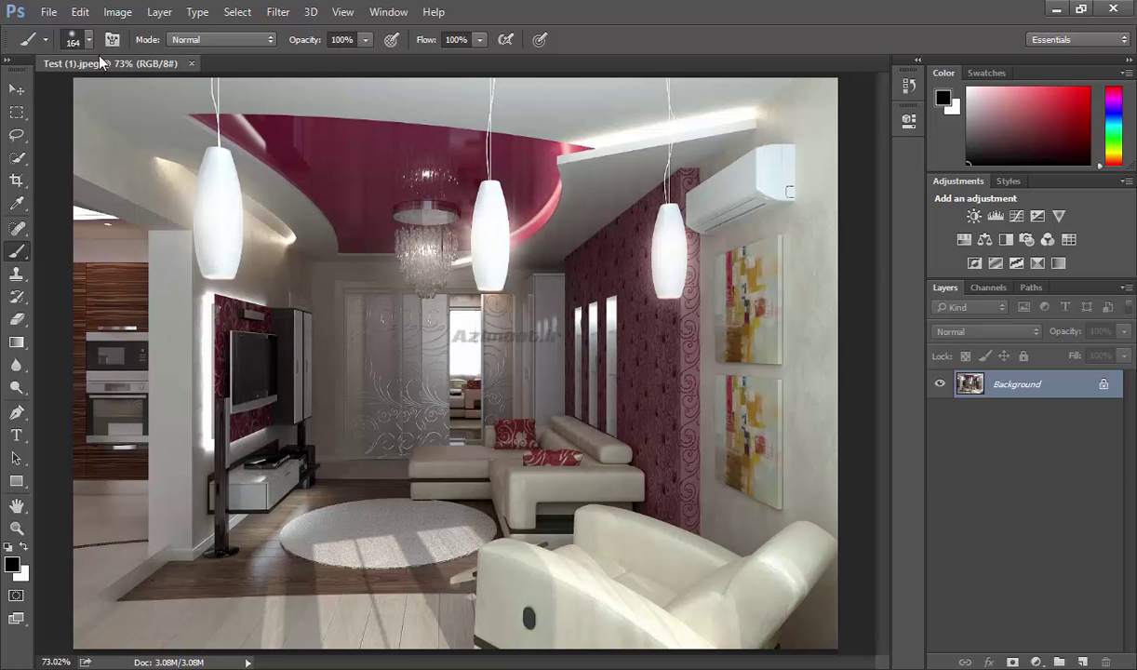
click(90, 43)
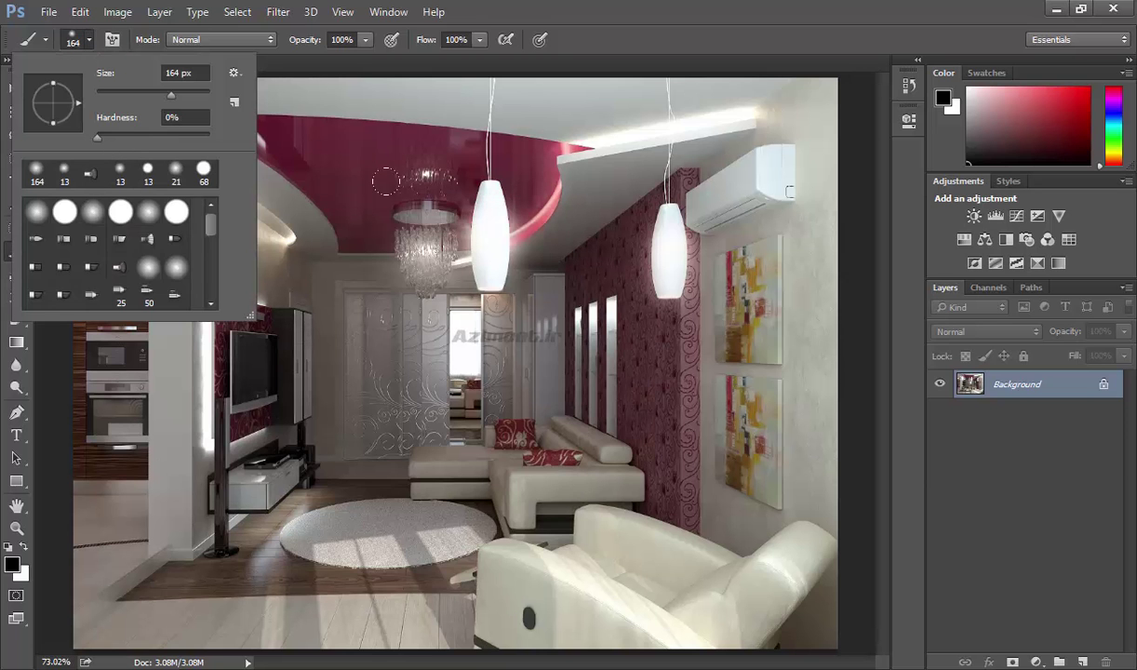
click(652, 112)
drag(672, 109, 608, 134)
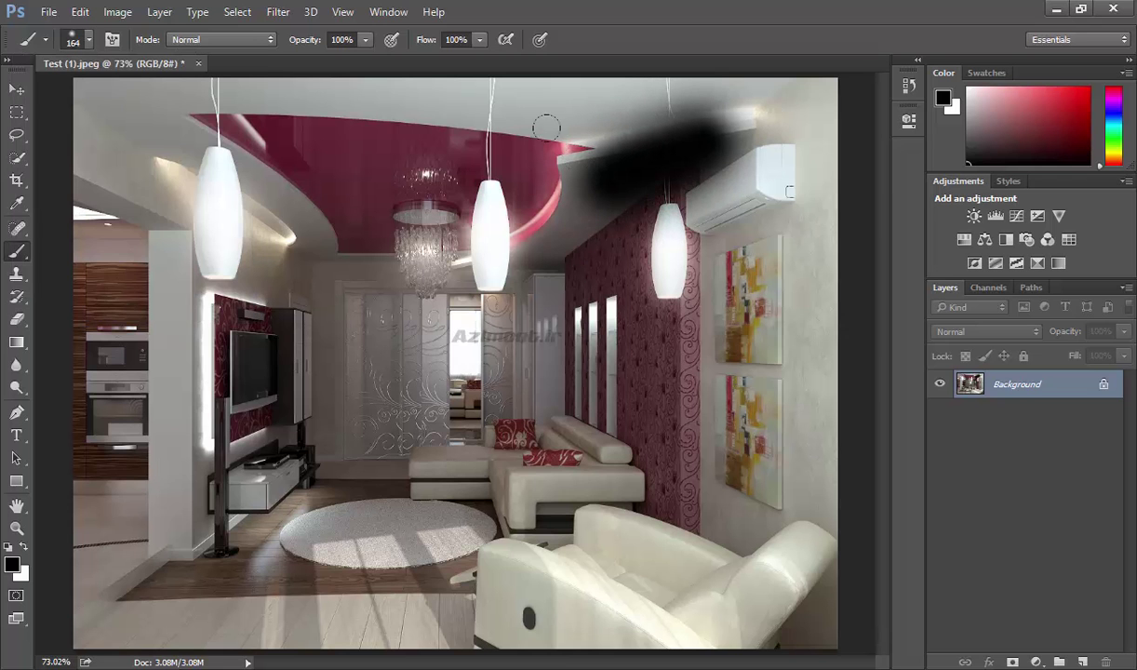
Raise brush hardness to 100% and paint a thick hard-edged black stroke across the ceiling.
click(89, 40)
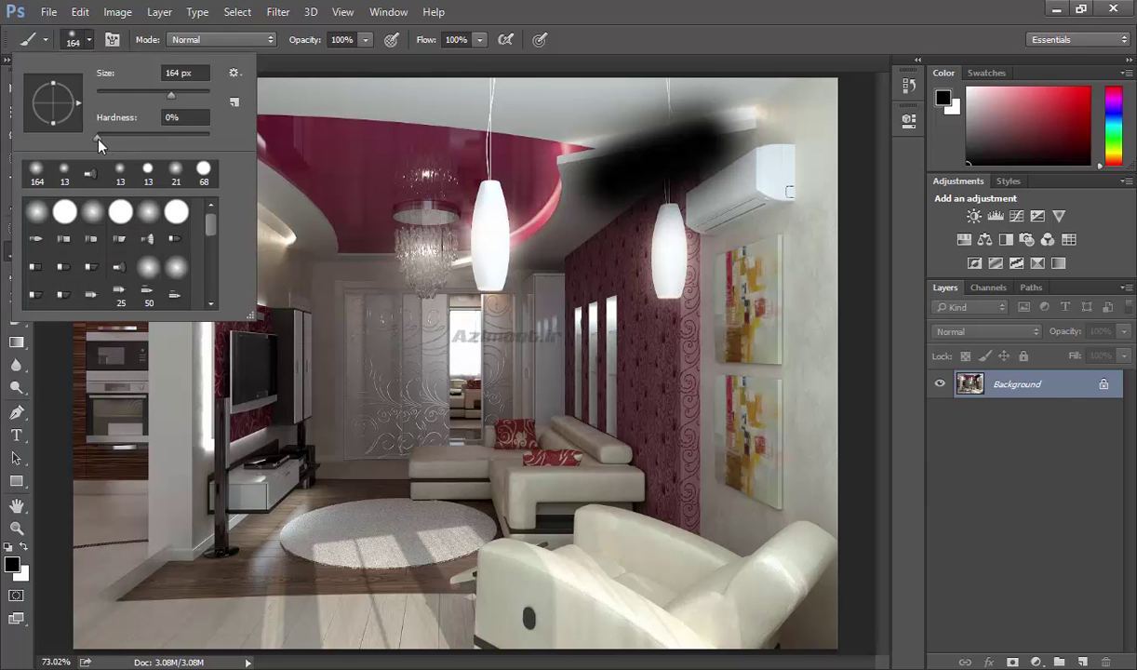
drag(97, 137, 209, 137)
mouse_move(407, 90)
mouse_down()
mouse_move(474, 136)
mouse_move(558, 154)
mouse_move(591, 233)
mouse_up()
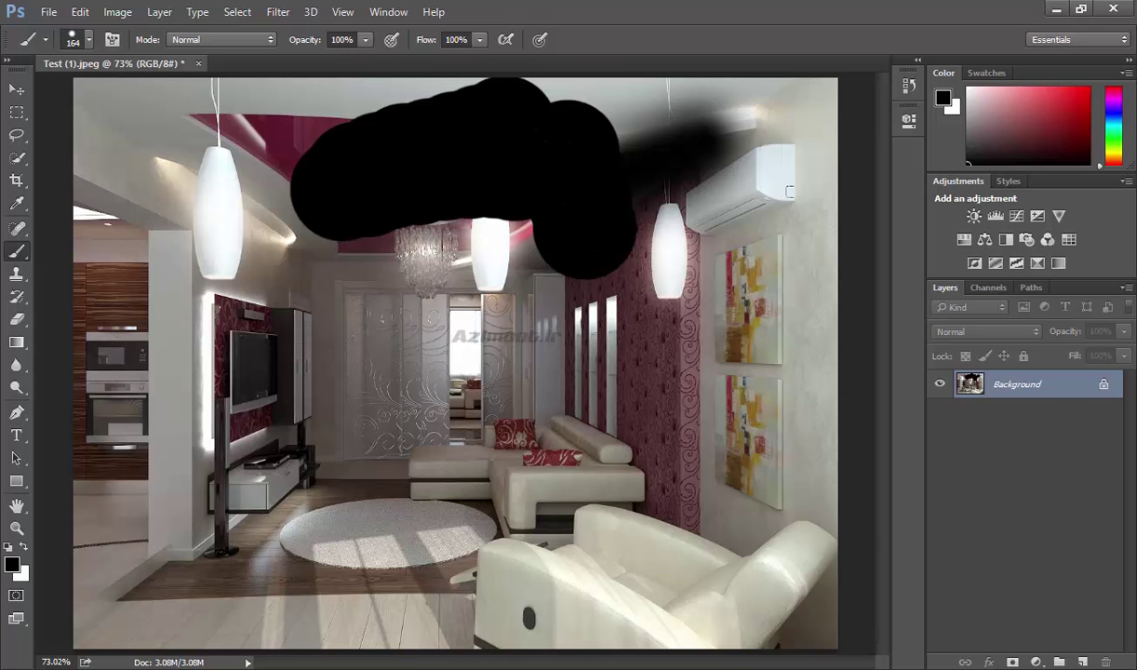
click(89, 39)
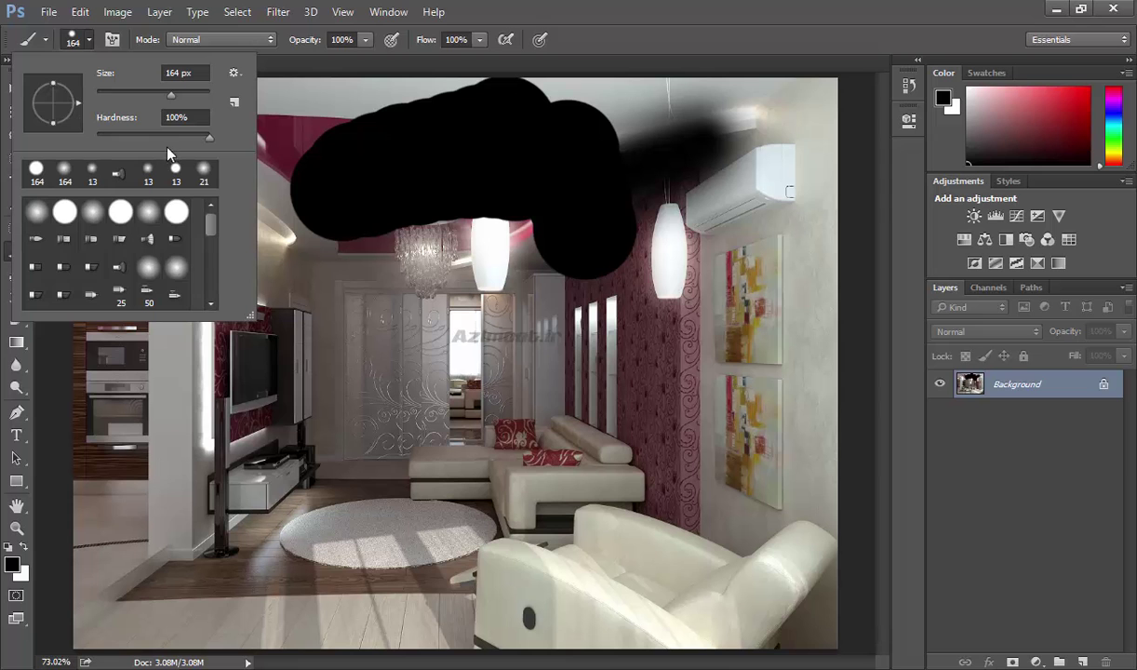
Choose a soft round preset and paint a diagonal black stroke down the wall beside the TV.
click(170, 219)
click(90, 214)
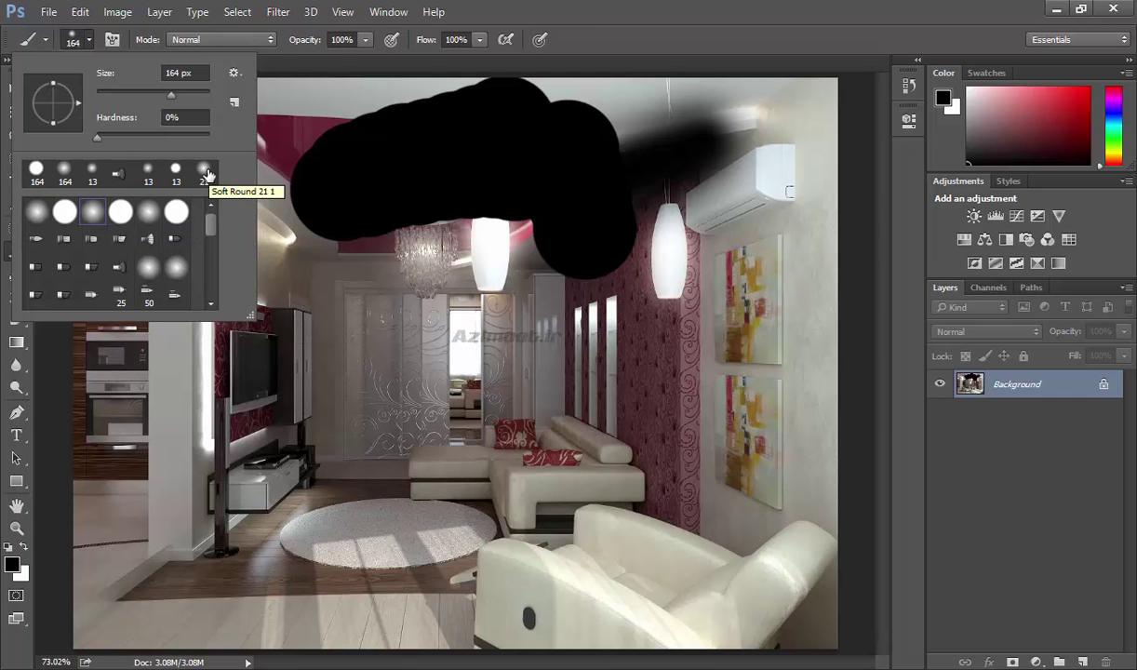
mouse_move(210, 220)
mouse_down()
mouse_move(213, 259)
mouse_move(211, 214)
mouse_up()
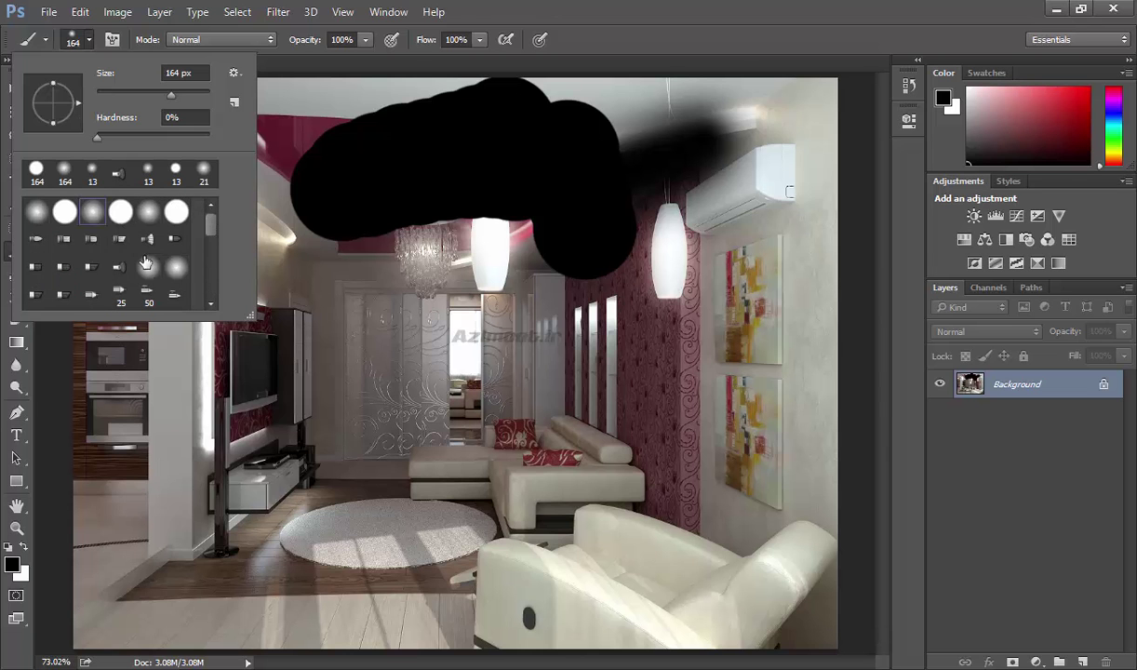
click(36, 215)
drag(279, 279, 409, 428)
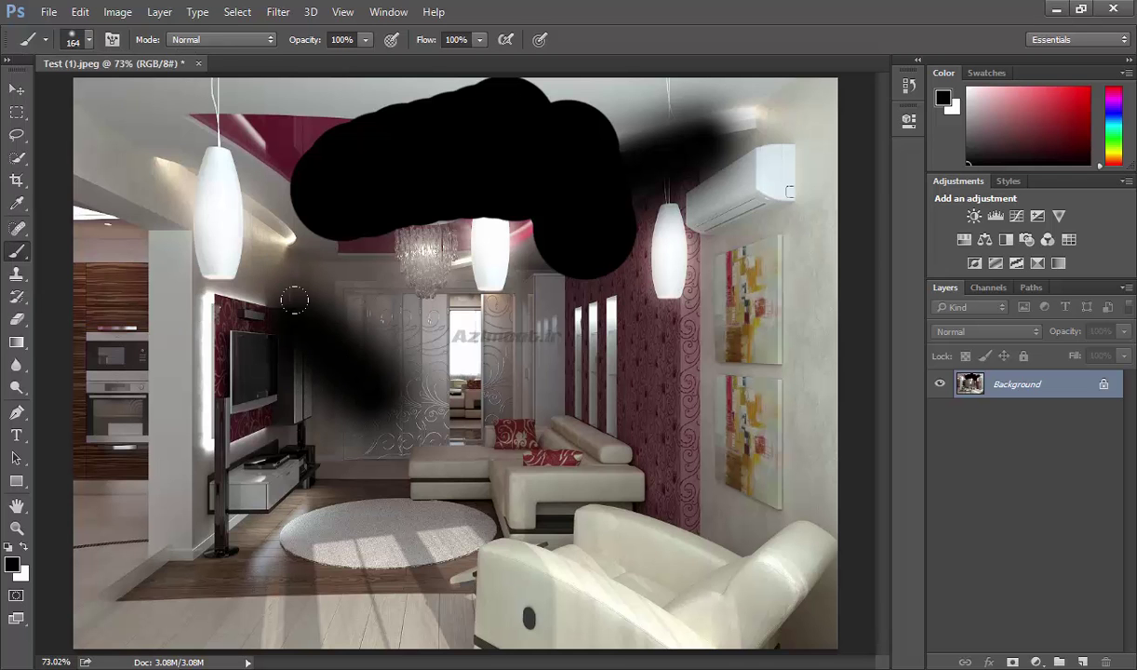
Pick a hard round brush preset, then a bristle preset.
click(88, 41)
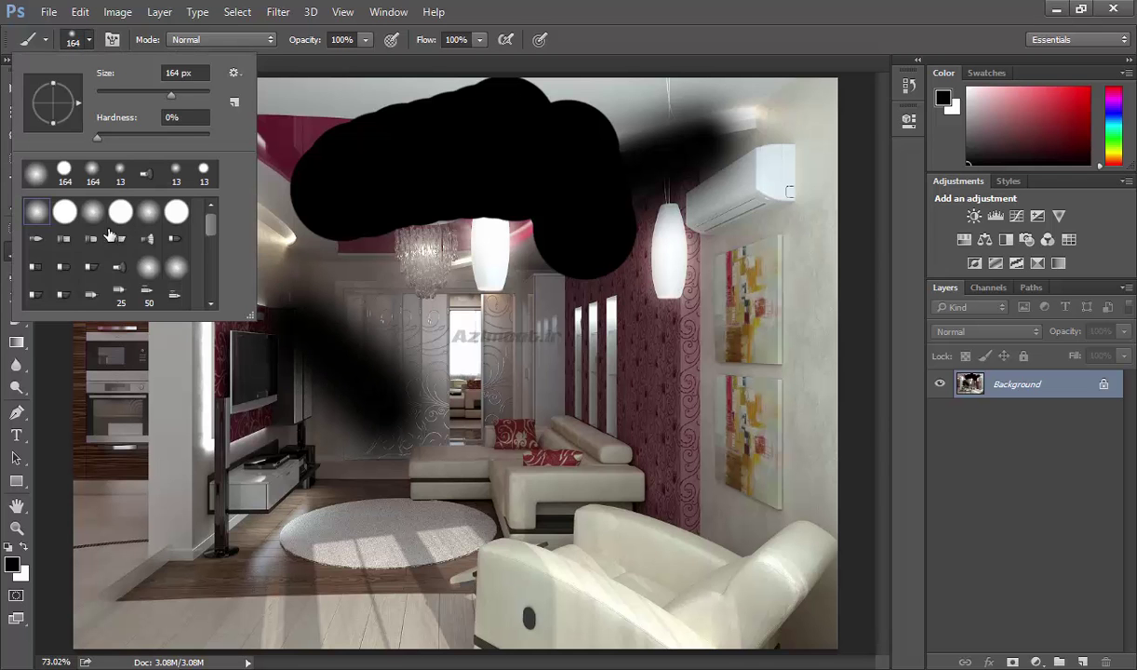
click(42, 215)
click(92, 212)
click(112, 268)
click(63, 239)
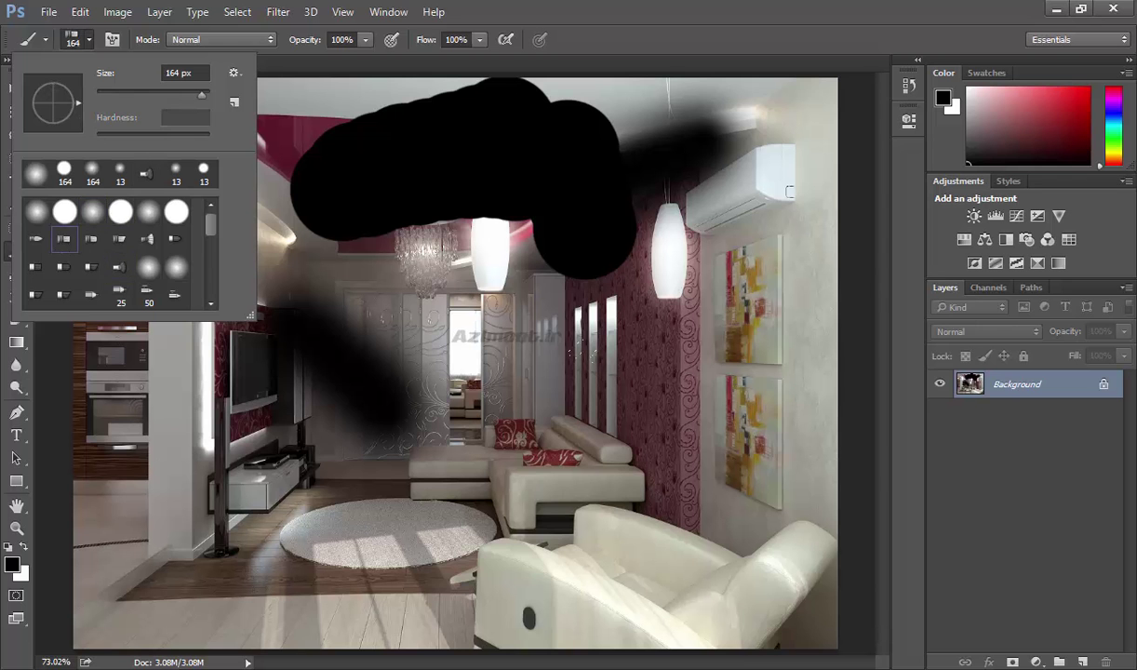
Paint bristle strokes over the sofa and a square-tip stroke over the TV stand.
drag(596, 363, 447, 484)
mouse_move(614, 386)
mouse_down()
mouse_move(460, 503)
mouse_move(465, 531)
mouse_up()
drag(624, 424, 521, 530)
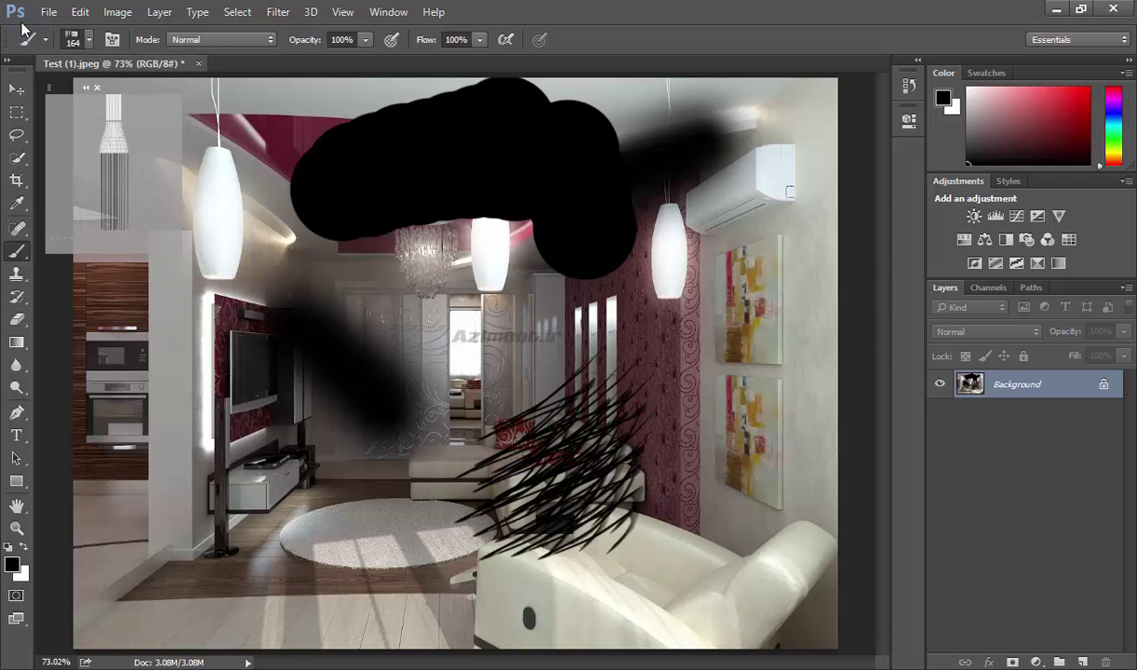
click(90, 44)
click(88, 281)
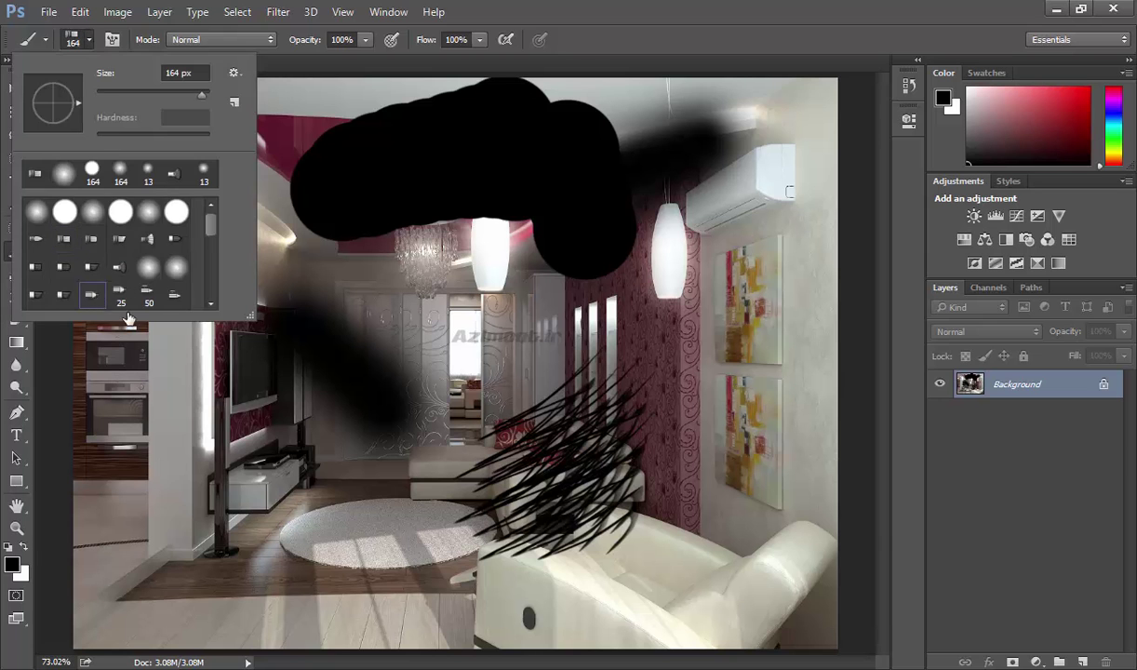
click(165, 501)
drag(166, 501, 298, 516)
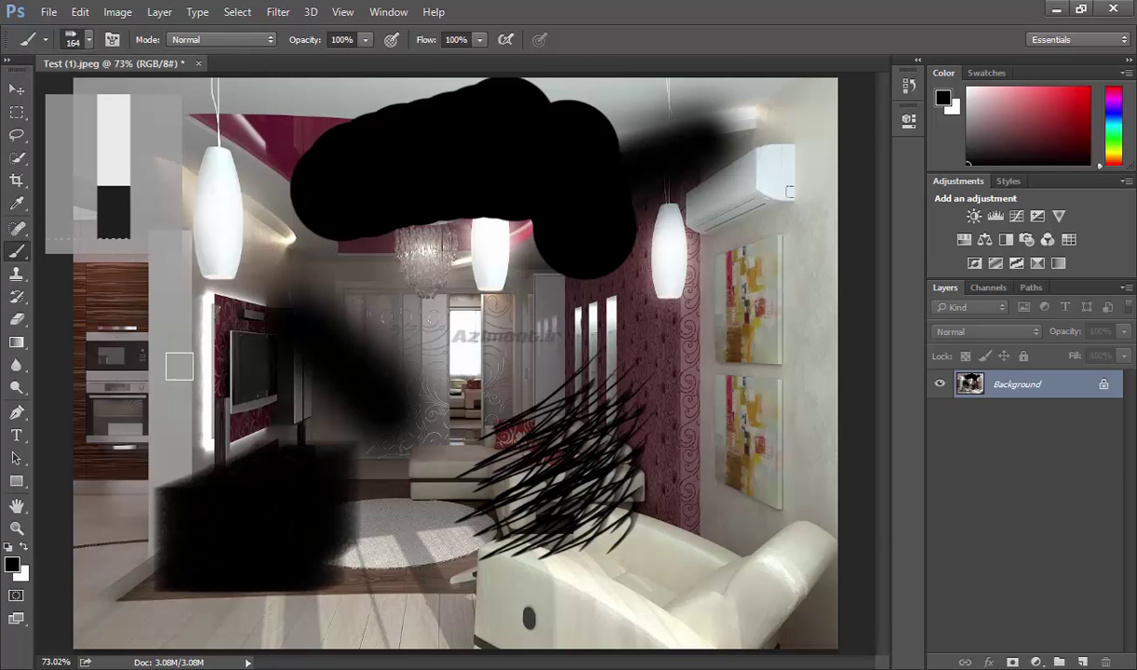
Scatter 74 px star marks along the image bottom, then revert the file with F12.
click(89, 39)
scroll(196, 260, down, 5)
scroll(197, 260, down, 3)
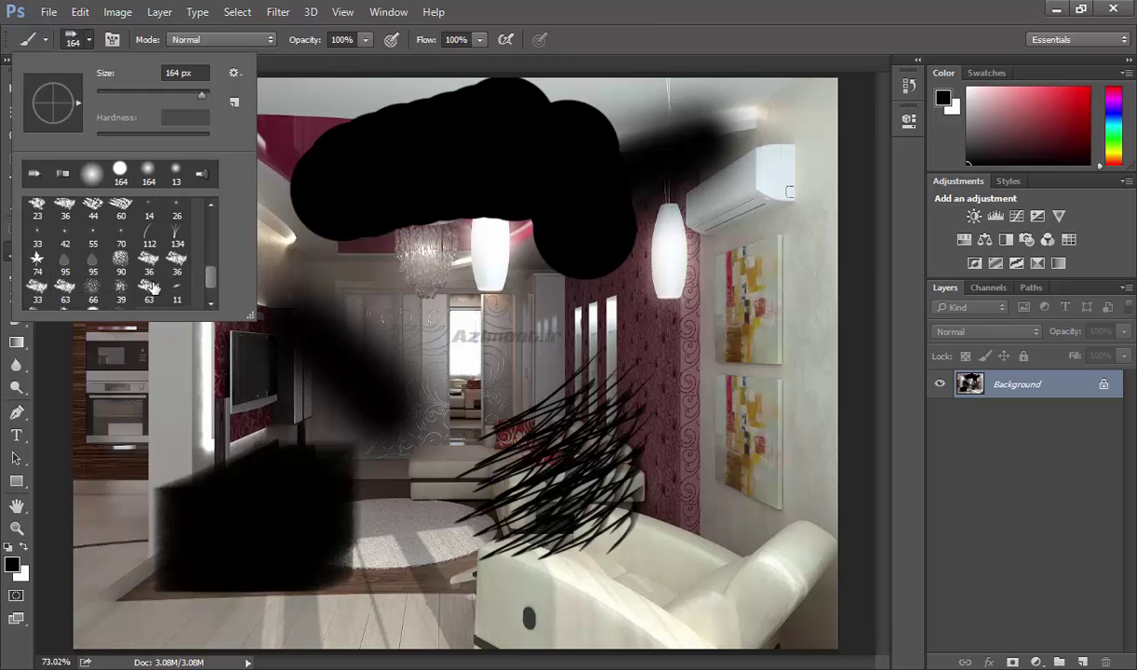
click(37, 265)
mouse_move(177, 616)
mouse_down()
mouse_move(279, 596)
mouse_move(773, 558)
mouse_up()
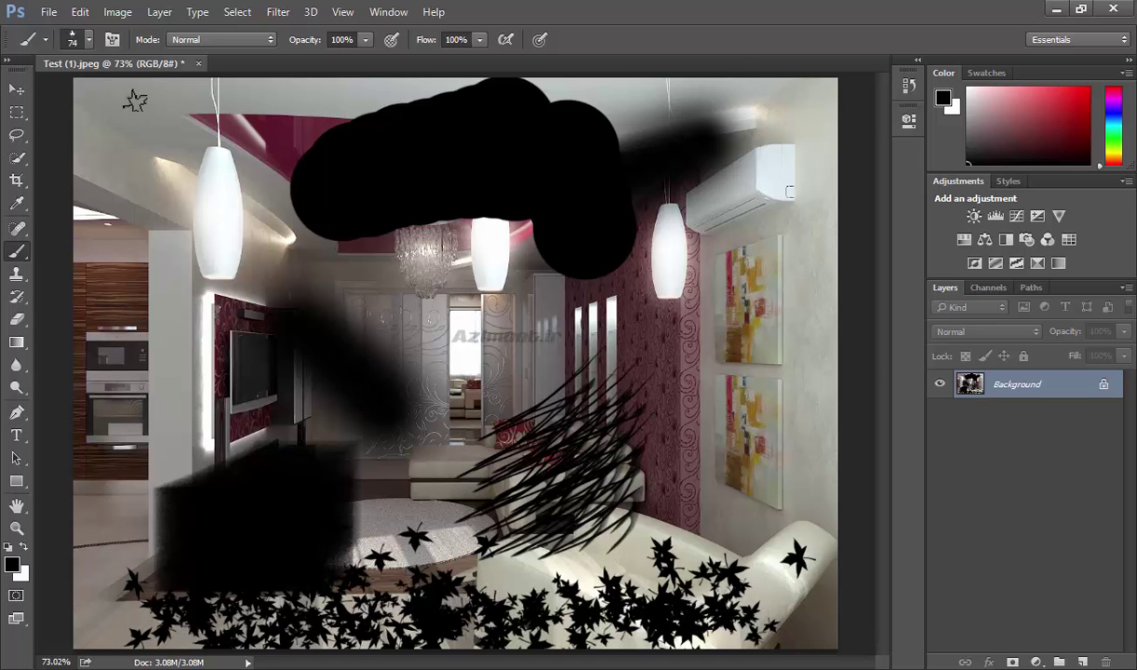
key(F12)
Paint grass along the bottom with the 134 px grass preset, then undo it.
click(90, 40)
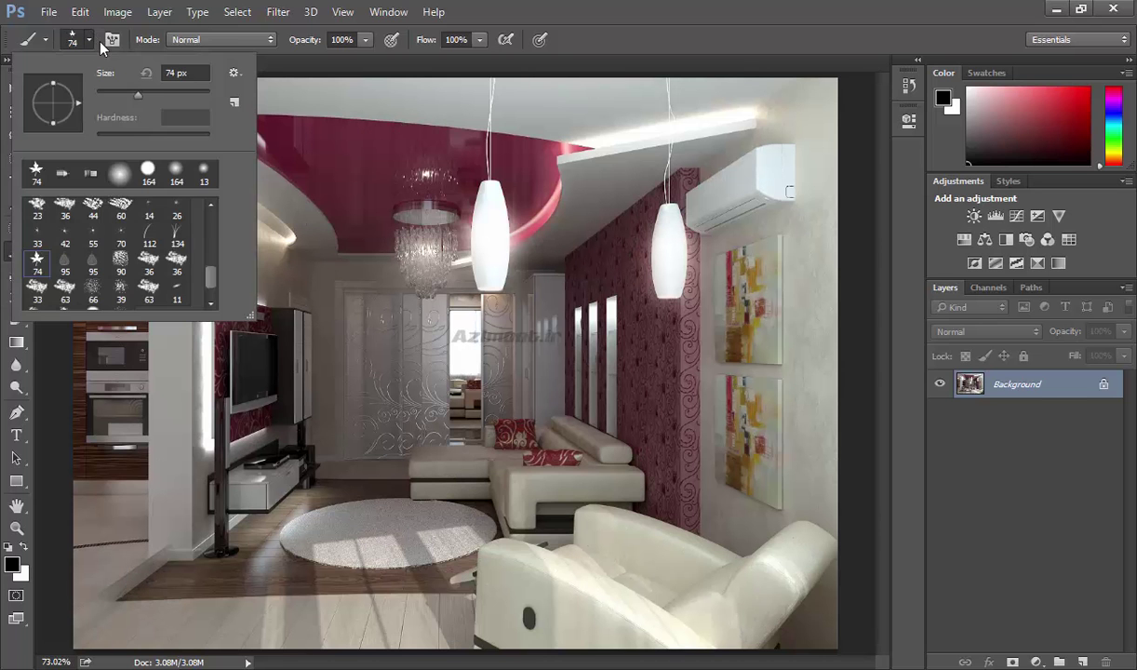
click(177, 233)
drag(758, 605, 531, 596)
mouse_move(389, 596)
mouse_down()
mouse_move(93, 595)
mouse_move(651, 586)
mouse_move(800, 595)
mouse_up()
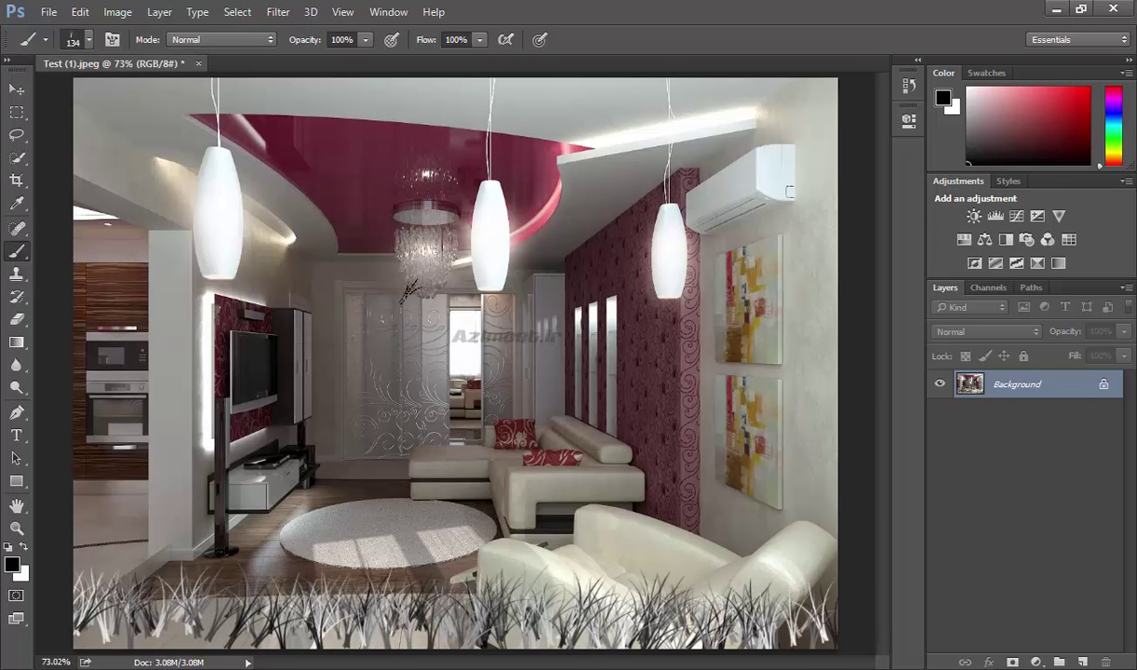
key(ctrl+z)
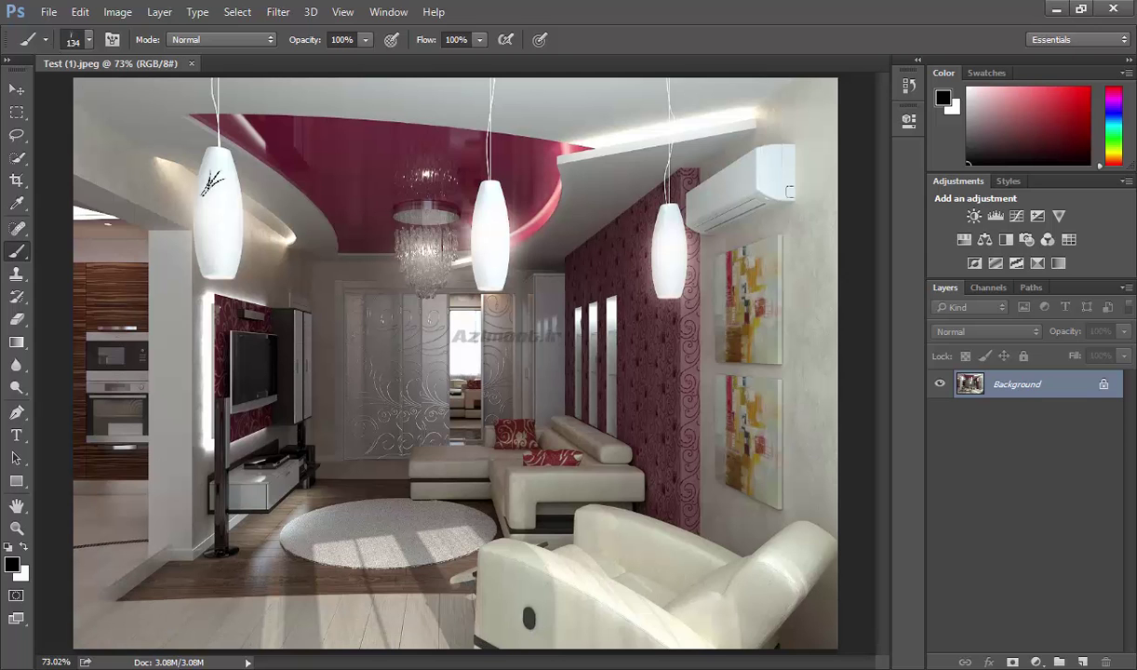
Switch the brush to the soft round preset.
click(89, 40)
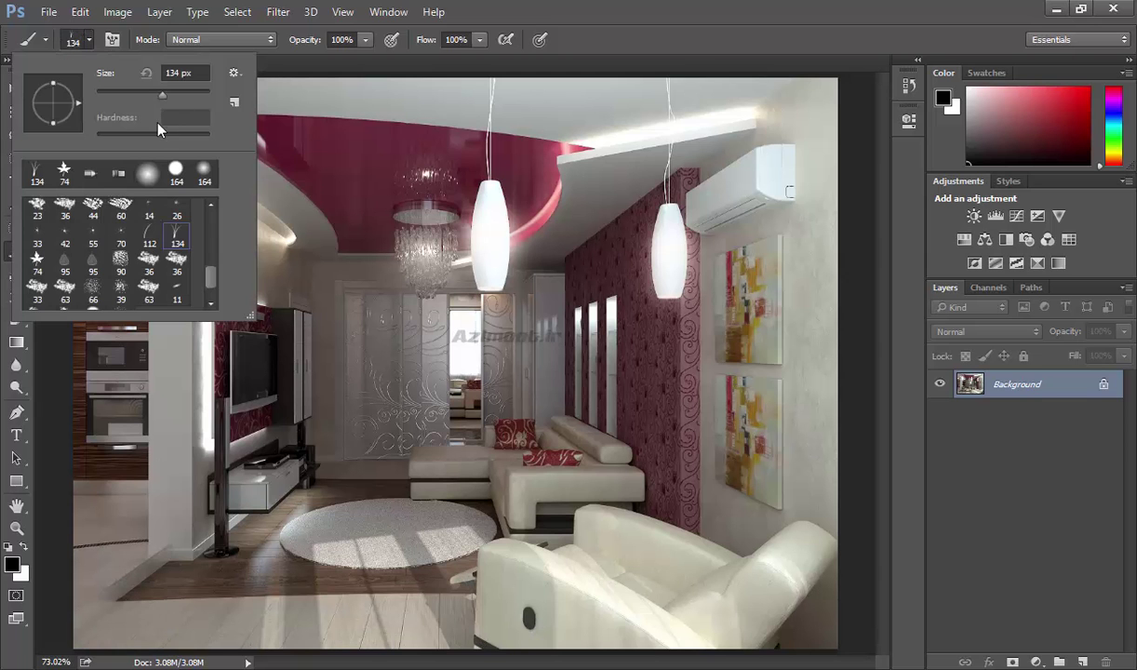
scroll(213, 243, up, 5)
click(36, 212)
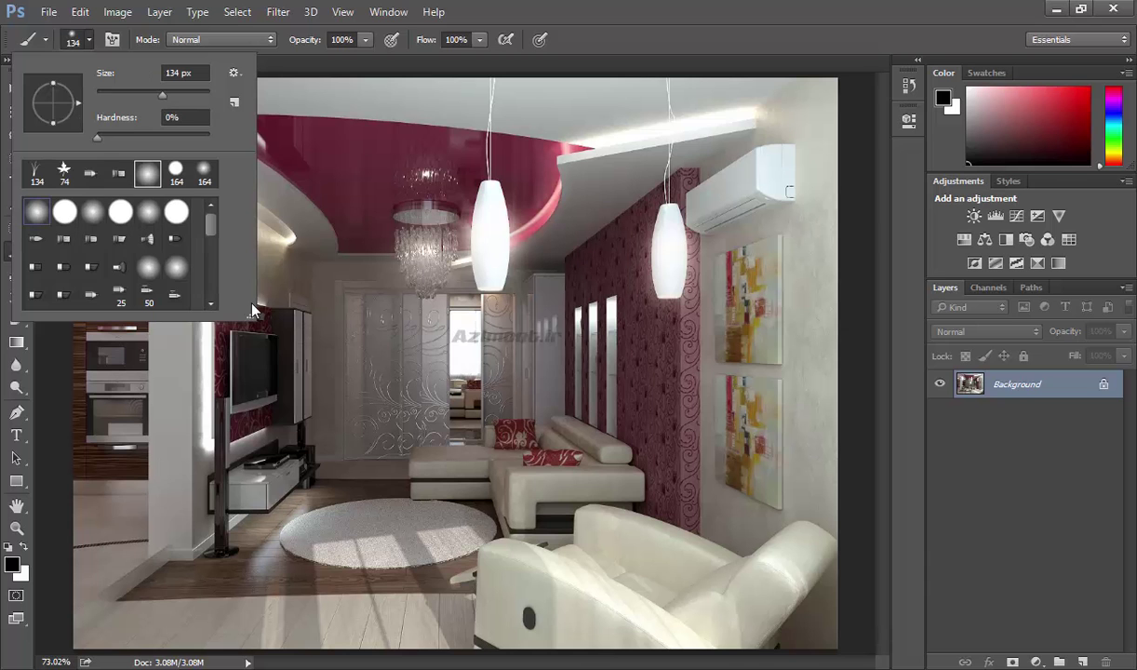
click(798, 17)
Add an empty Layer 1 above Background, leaving brush and layer blend modes at Normal.
click(249, 39)
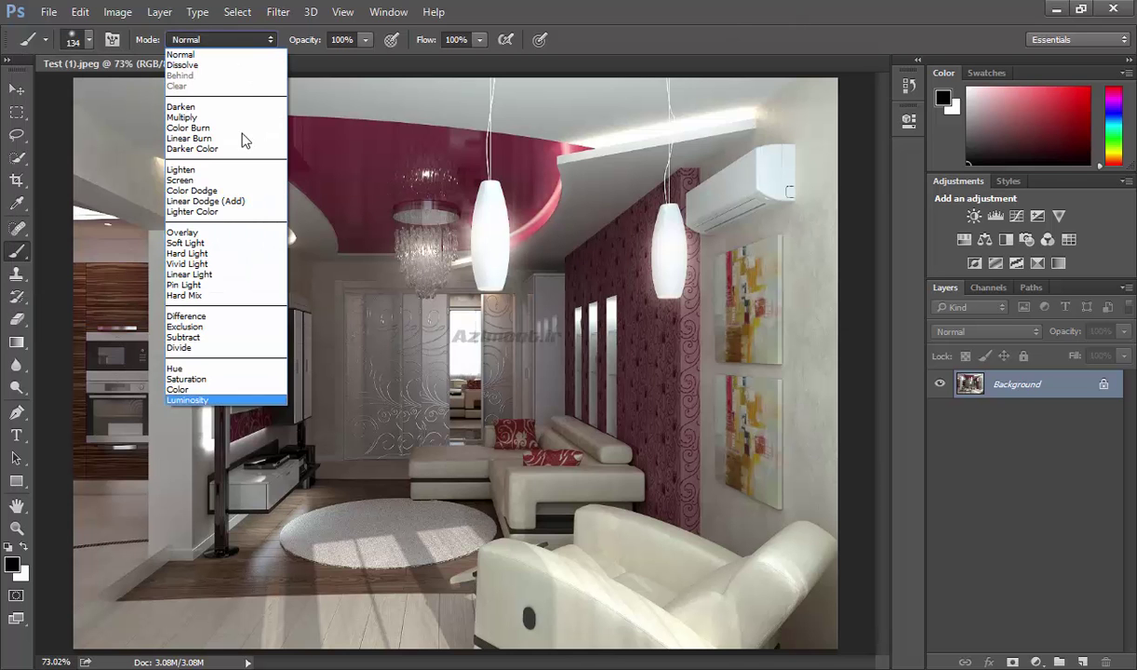
click(1058, 402)
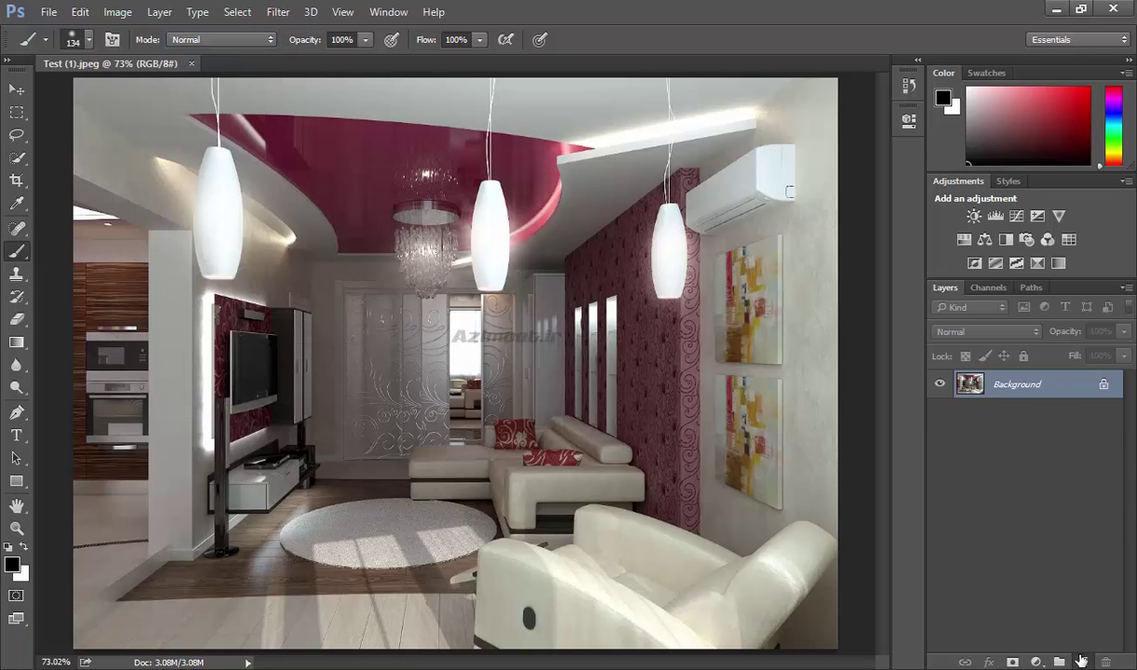
click(1083, 661)
click(970, 333)
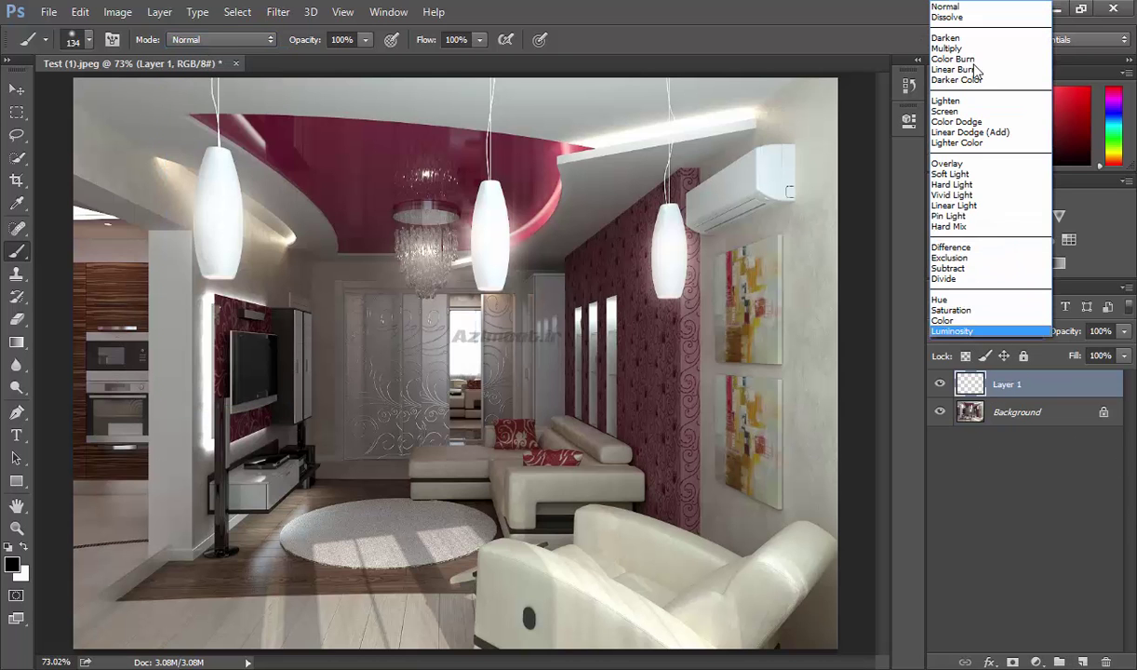
click(994, 384)
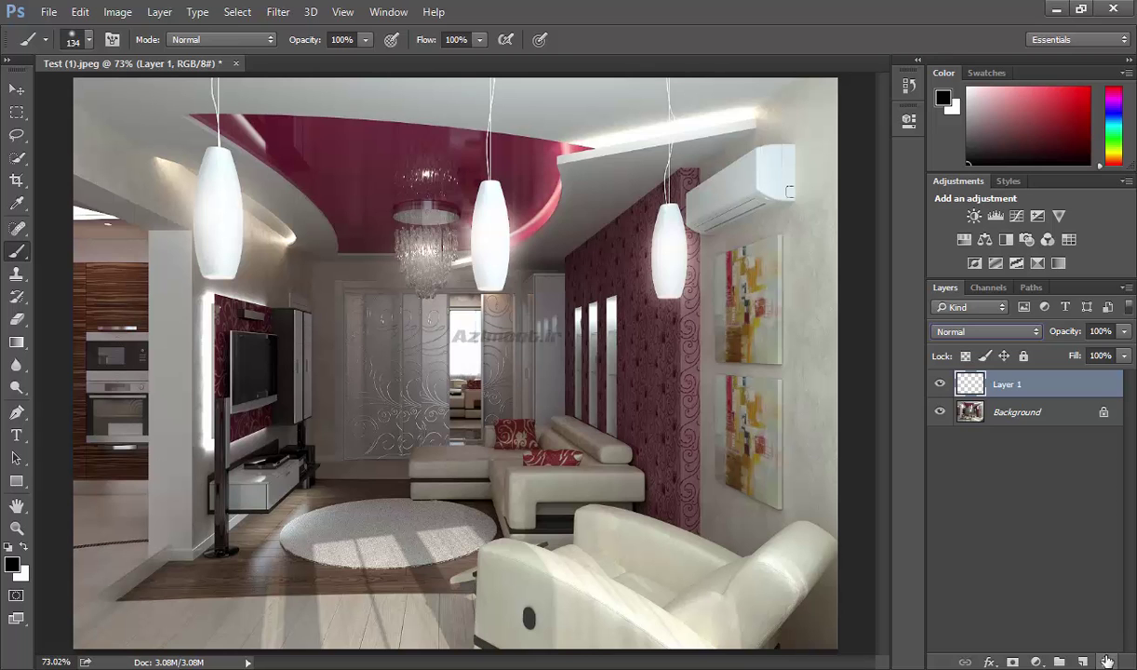
Delete Layer 1, confirming and suppressing future delete prompts.
click(1105, 662)
click(508, 304)
click(508, 270)
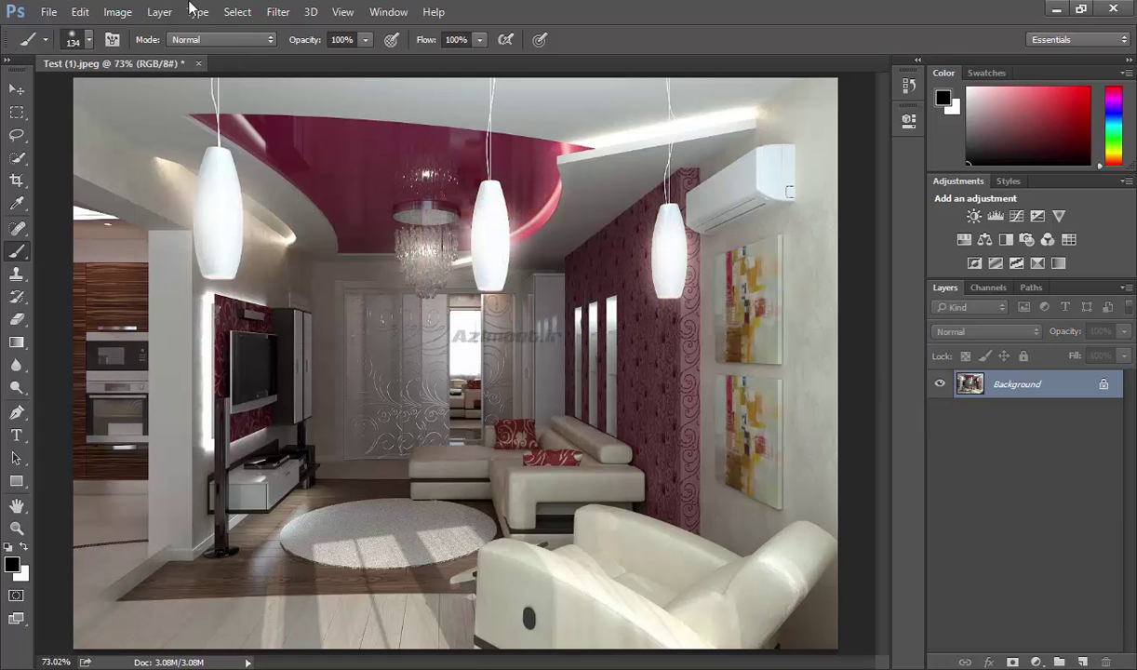
Test ceiling strokes at about 33% and 100% opacity, undo, and shrink the brush to 52 px.
click(200, 40)
drag(303, 46, 196, 55)
drag(336, 129, 593, 121)
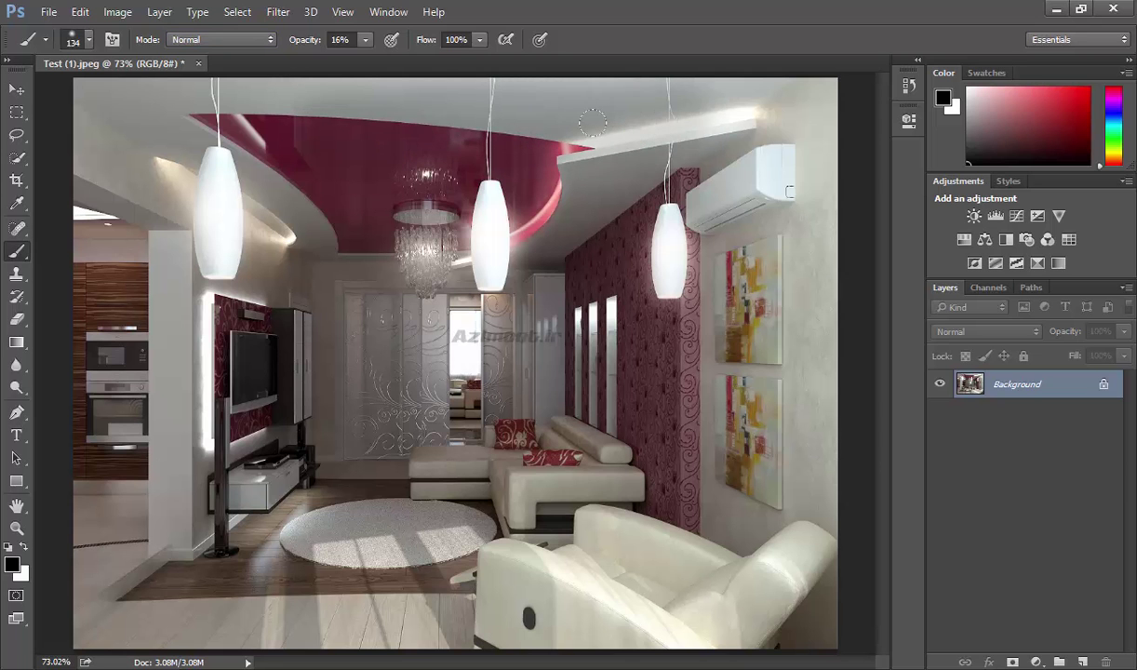
drag(283, 41, 630, 8)
drag(307, 82, 490, 74)
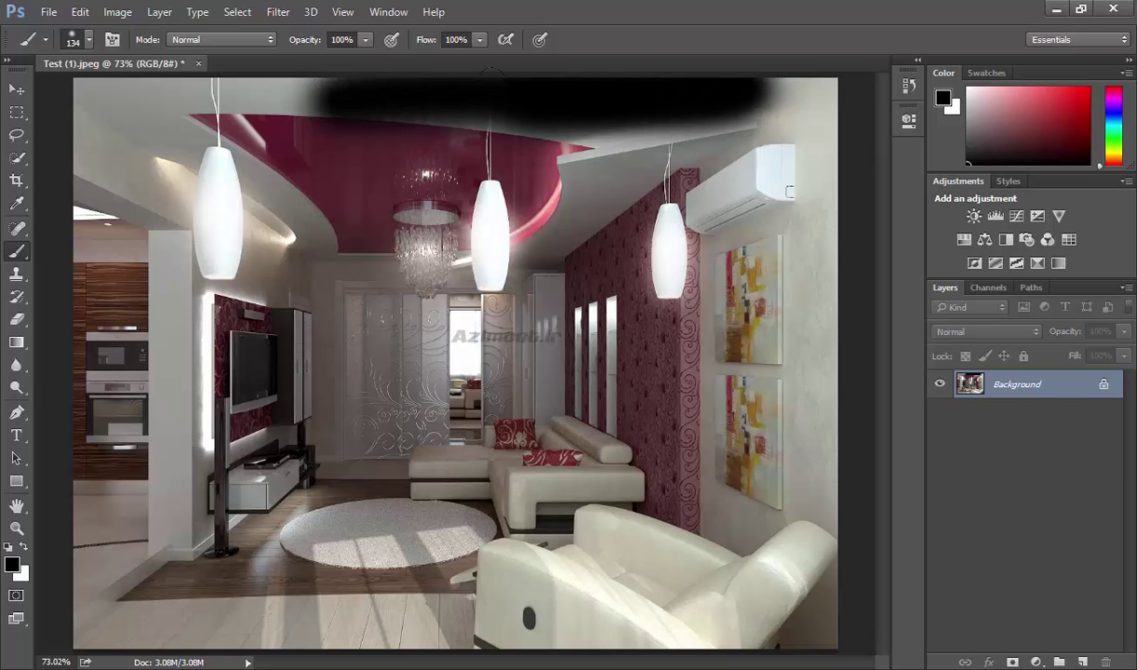
key(bracketleft)
key(bracketleft)
key(bracketleft)
key(ctrl+z)
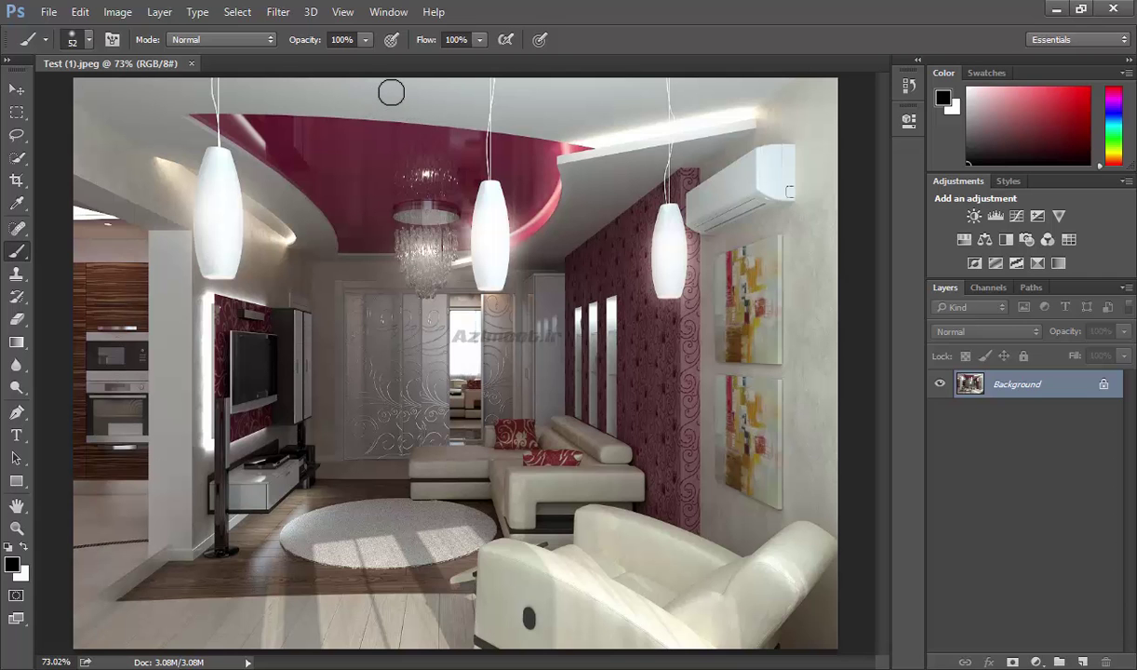
Enable airbrush, enlarge the brush to 90 px, and build up black blobs on the ceiling.
click(506, 40)
key(bracketright)
key(bracketright)
key(bracketright)
key(bracketright)
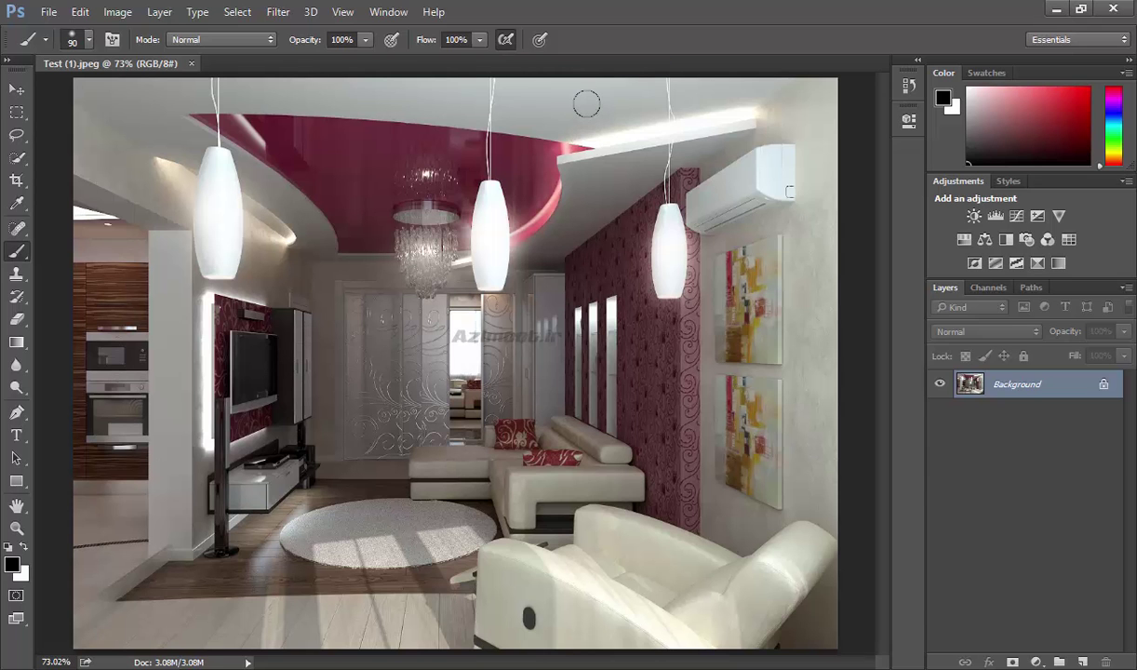
drag(586, 105, 595, 110)
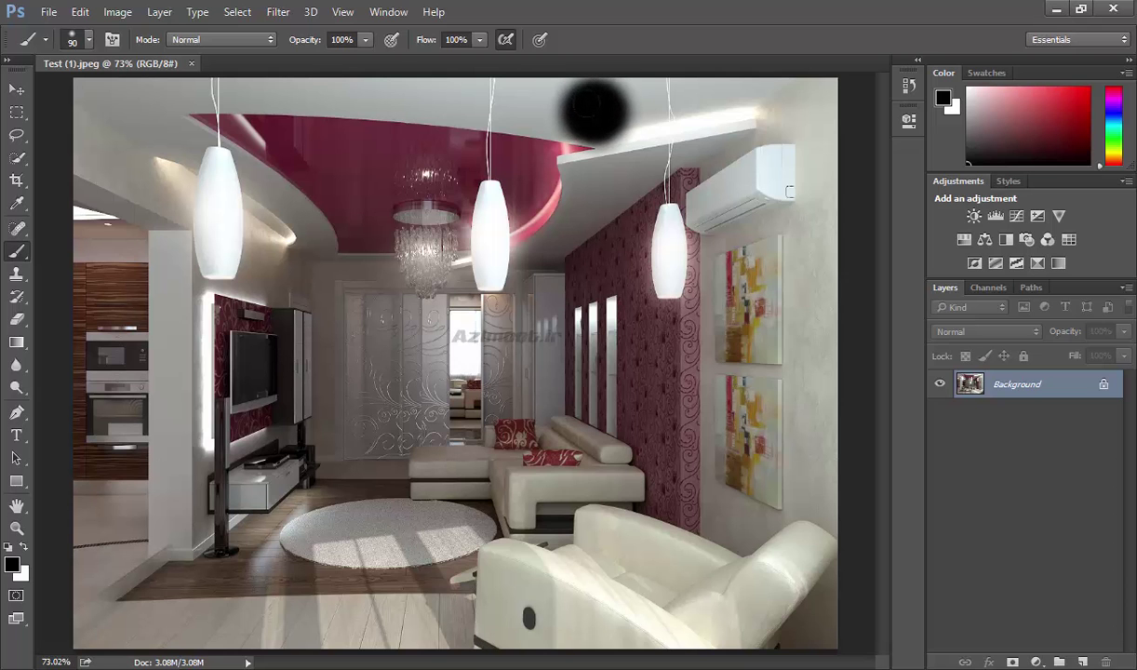
click(593, 110)
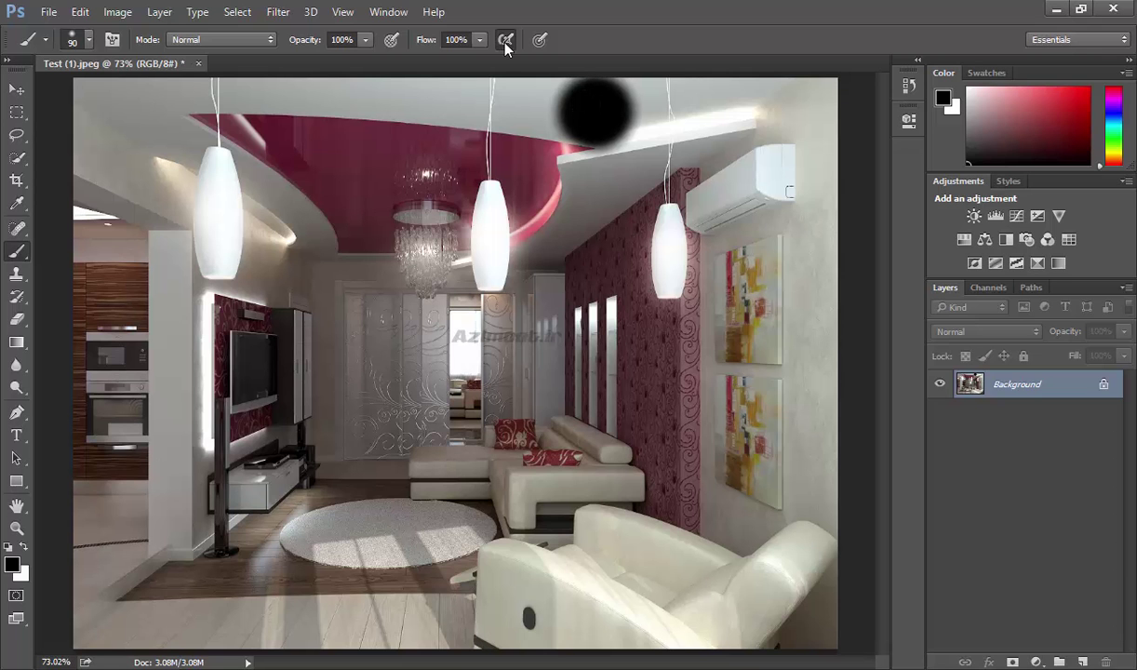
click(448, 105)
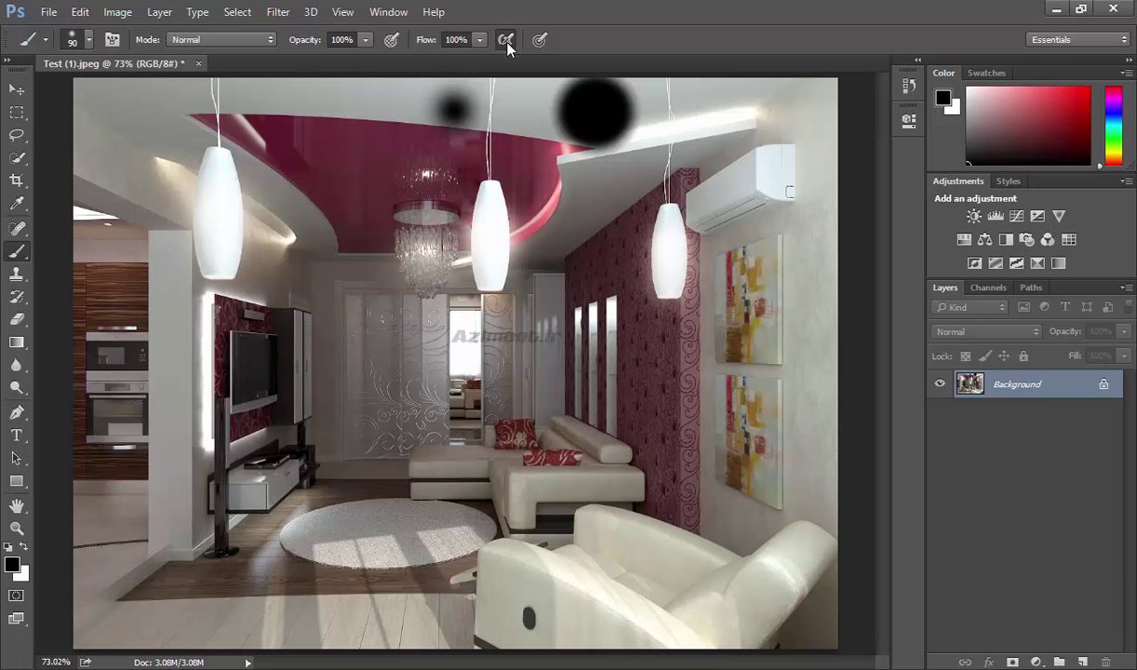
drag(372, 94, 381, 100)
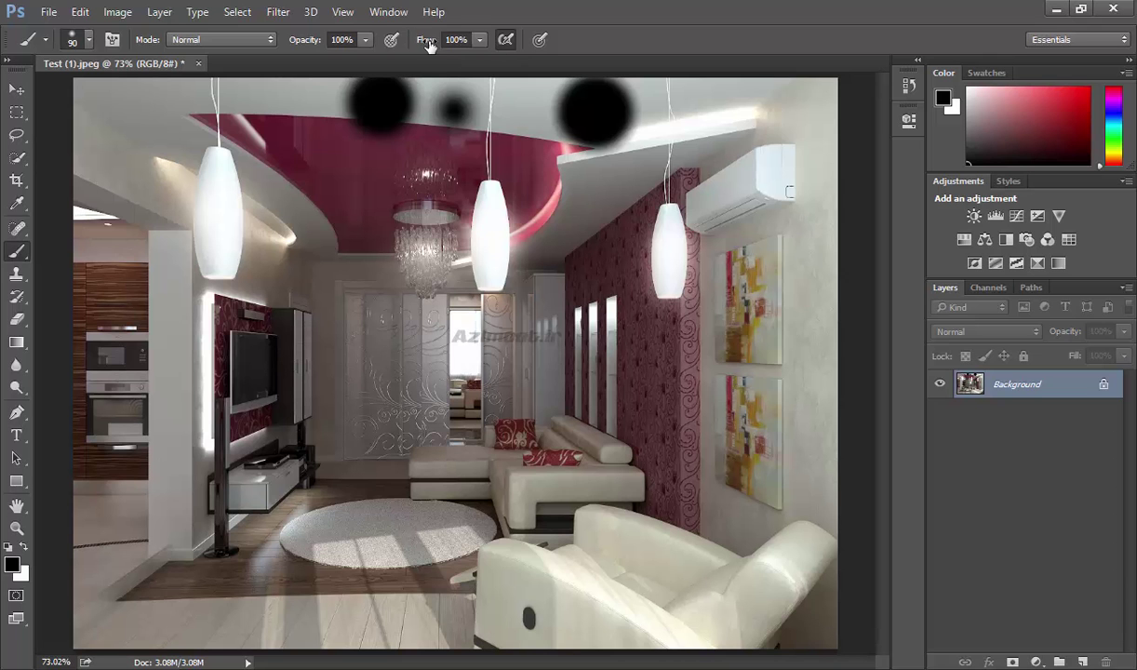
Paint a spot at about 12% flow, restore flow to 100%, and revert with F12.
drag(428, 45, 346, 44)
drag(797, 259, 798, 260)
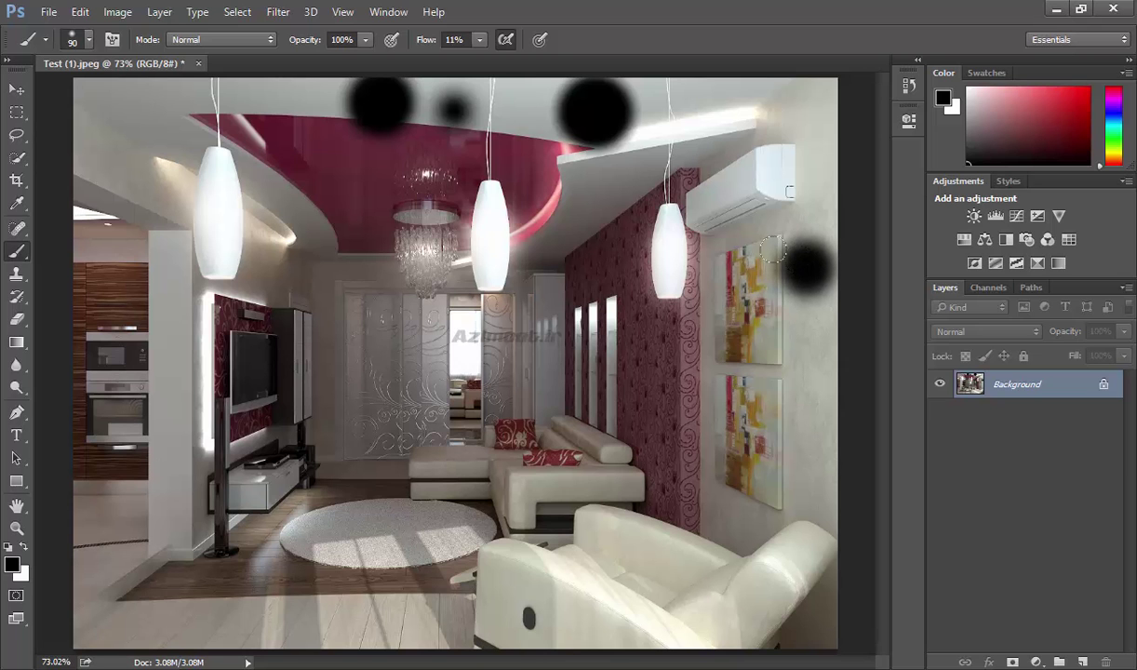
drag(432, 46, 468, 43)
click(506, 41)
drag(426, 47, 452, 42)
key(F12)
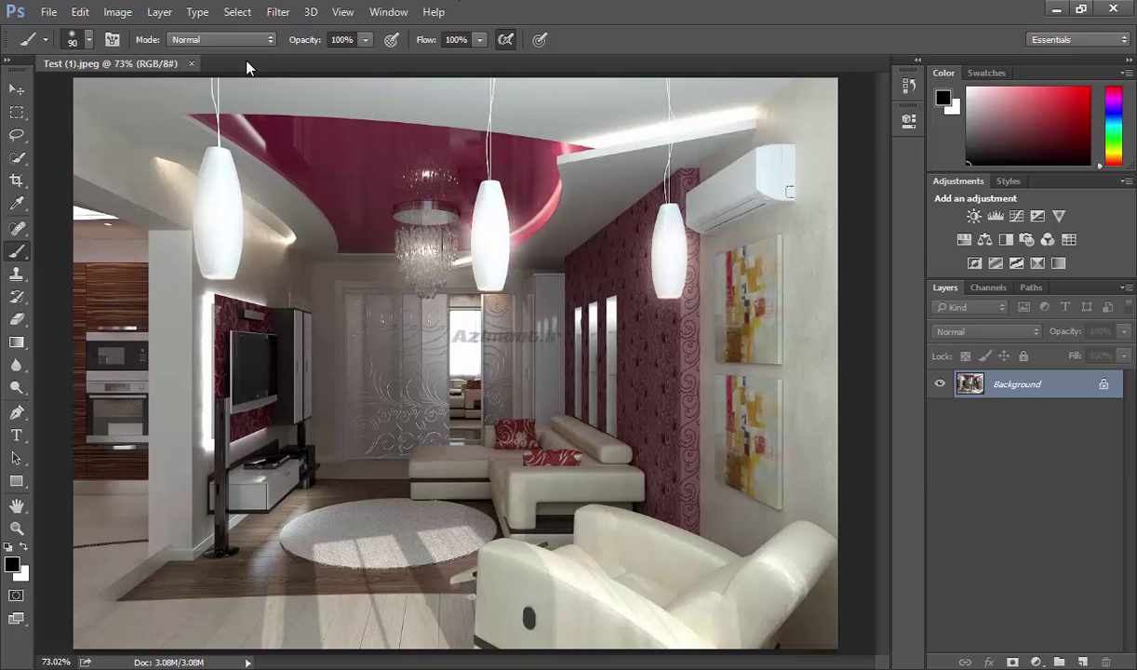
Switch to the Pencil and draw thin 1 px lines on the ceiling and near the pictures.
right_click(20, 256)
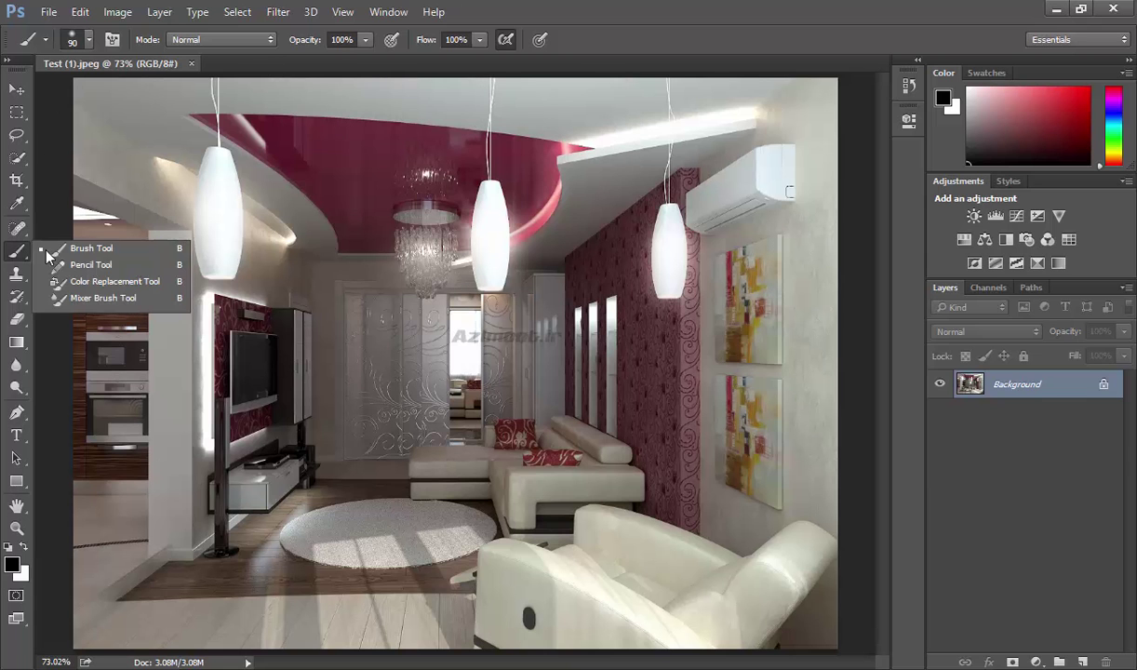
click(91, 266)
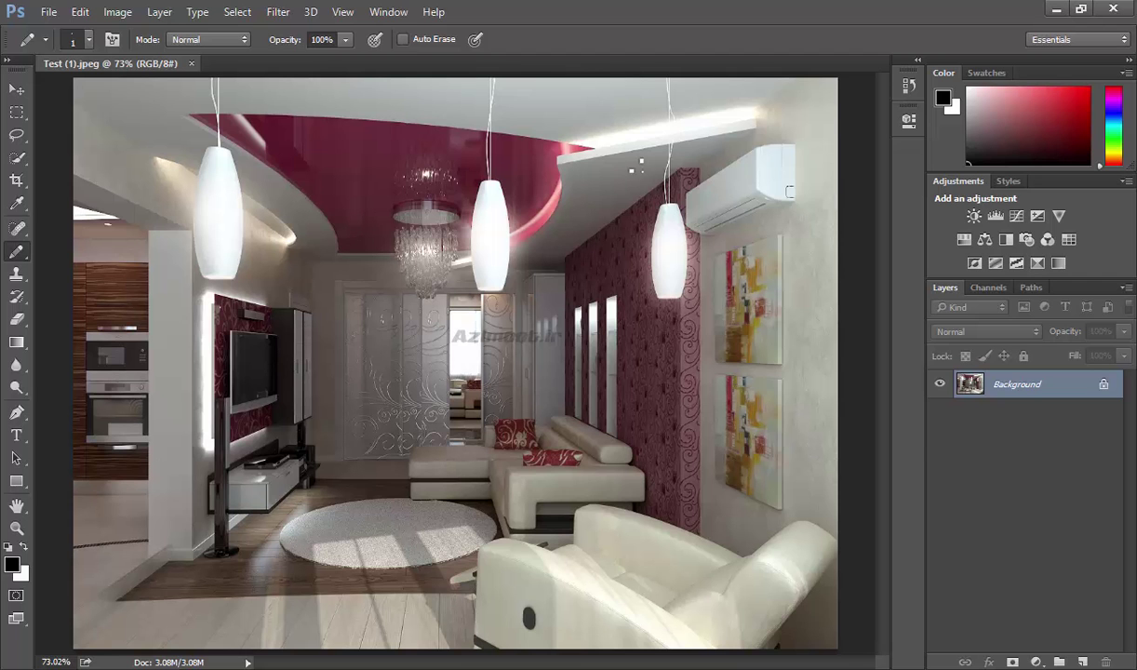
drag(614, 160, 686, 173)
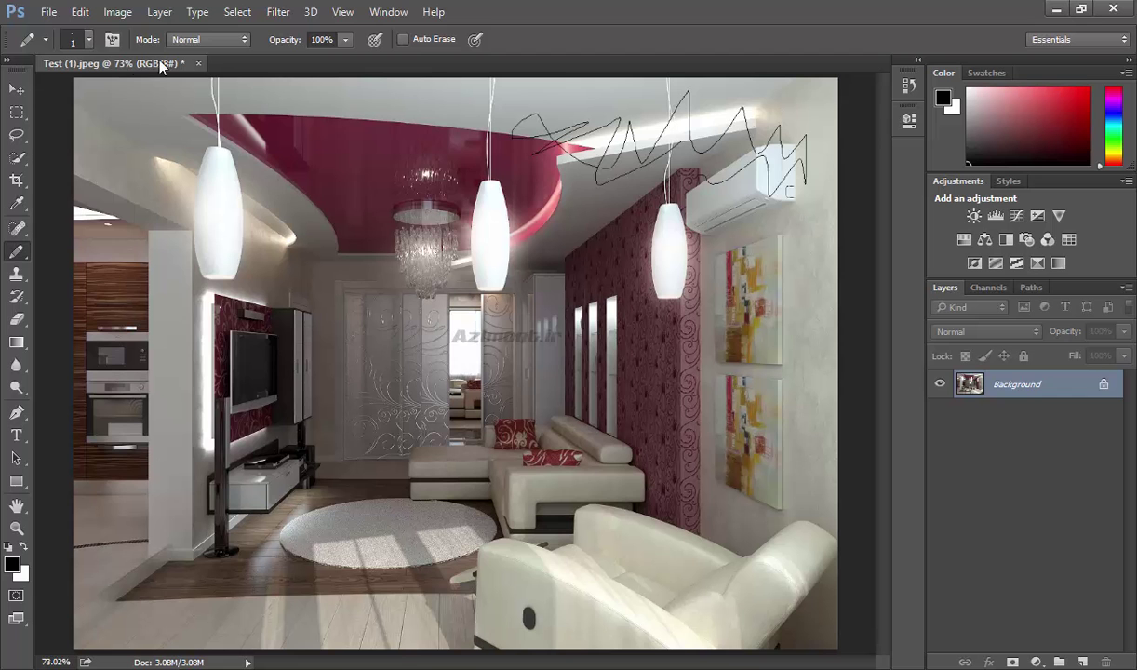
click(87, 40)
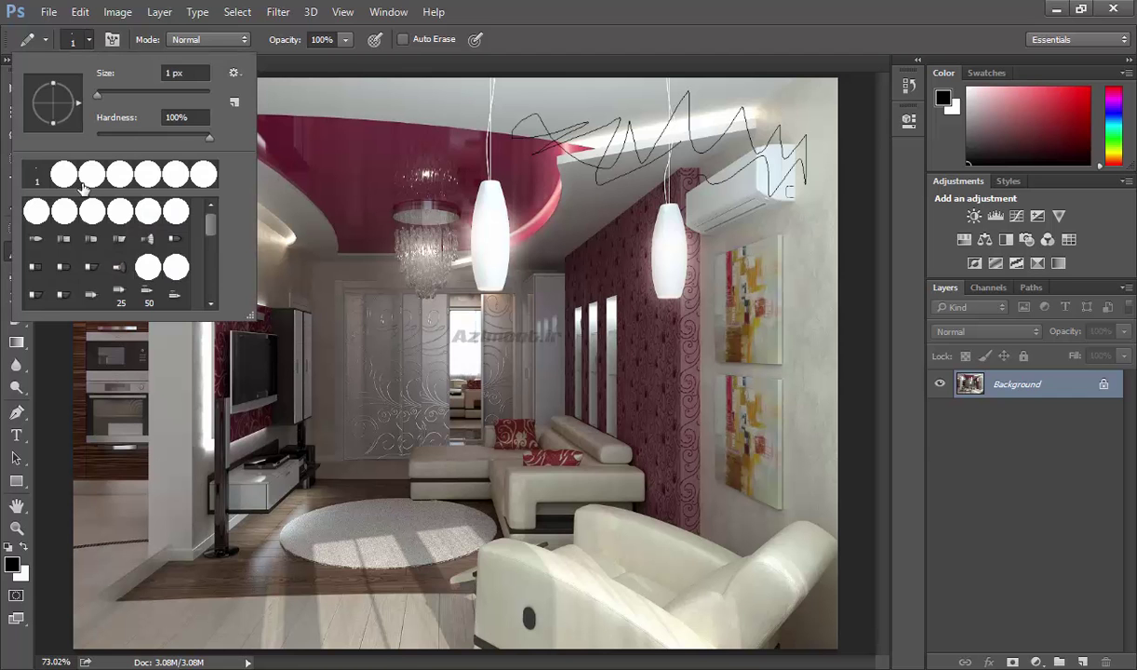
drag(775, 326, 782, 321)
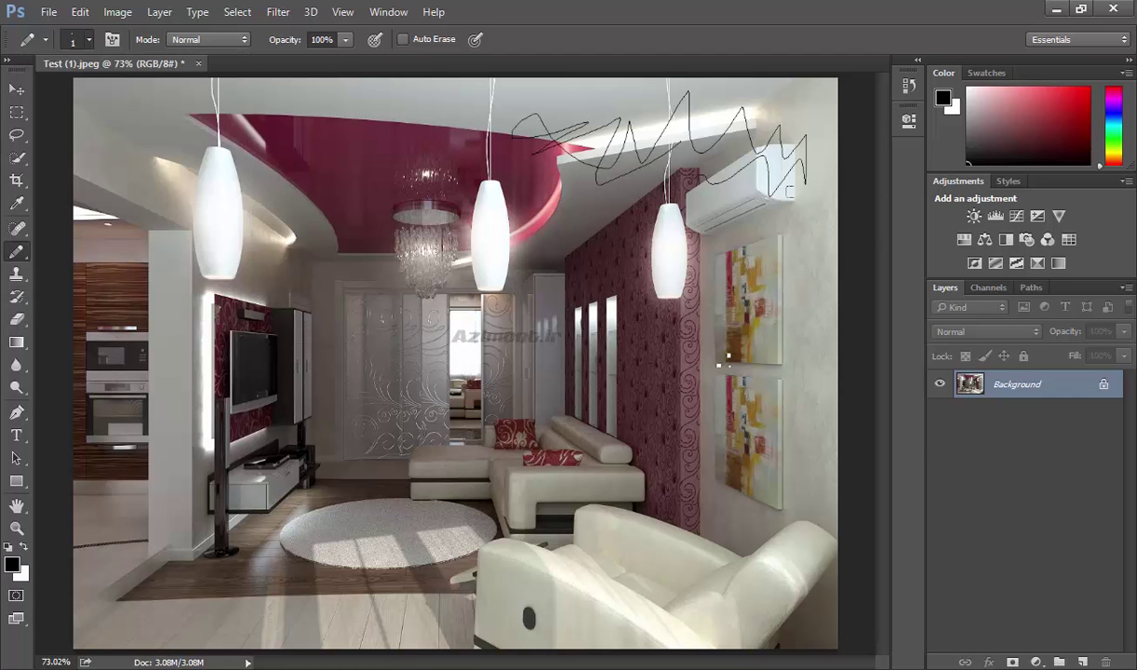
Paint thick 70 px strokes over the pictures and left ceiling, a faint 8% stroke, then restore 100% opacity.
key(bracketright)
key(bracketright)
key(bracketright)
drag(787, 263, 790, 325)
drag(743, 355, 777, 358)
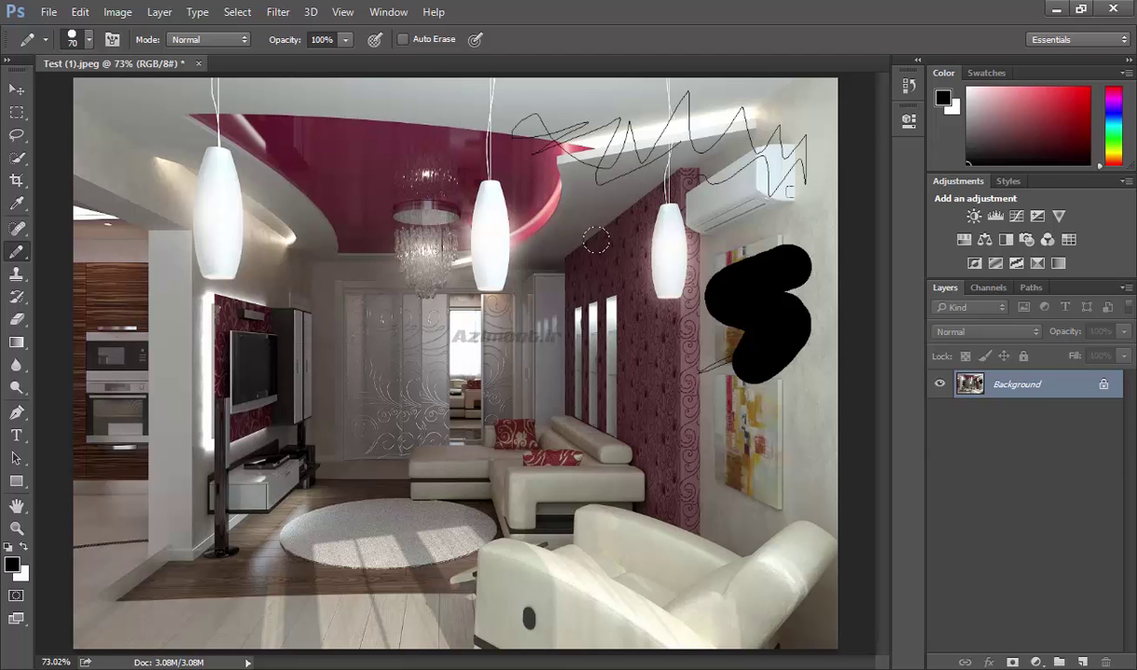
drag(356, 109, 158, 175)
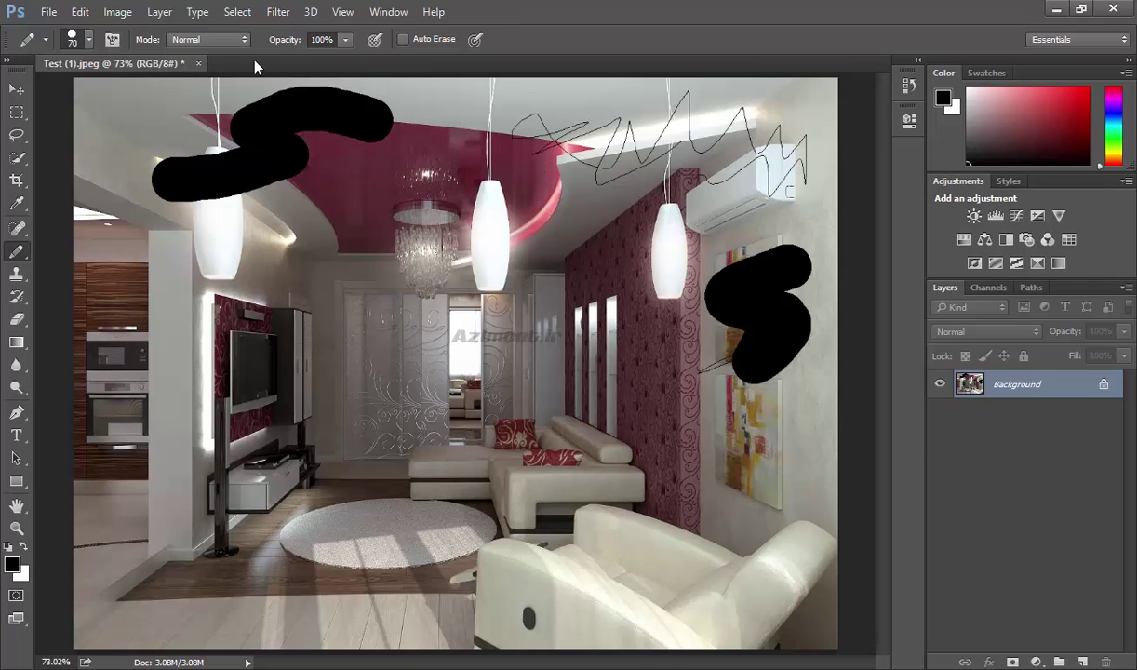
drag(279, 41, 214, 67)
drag(424, 93, 535, 107)
key(0)
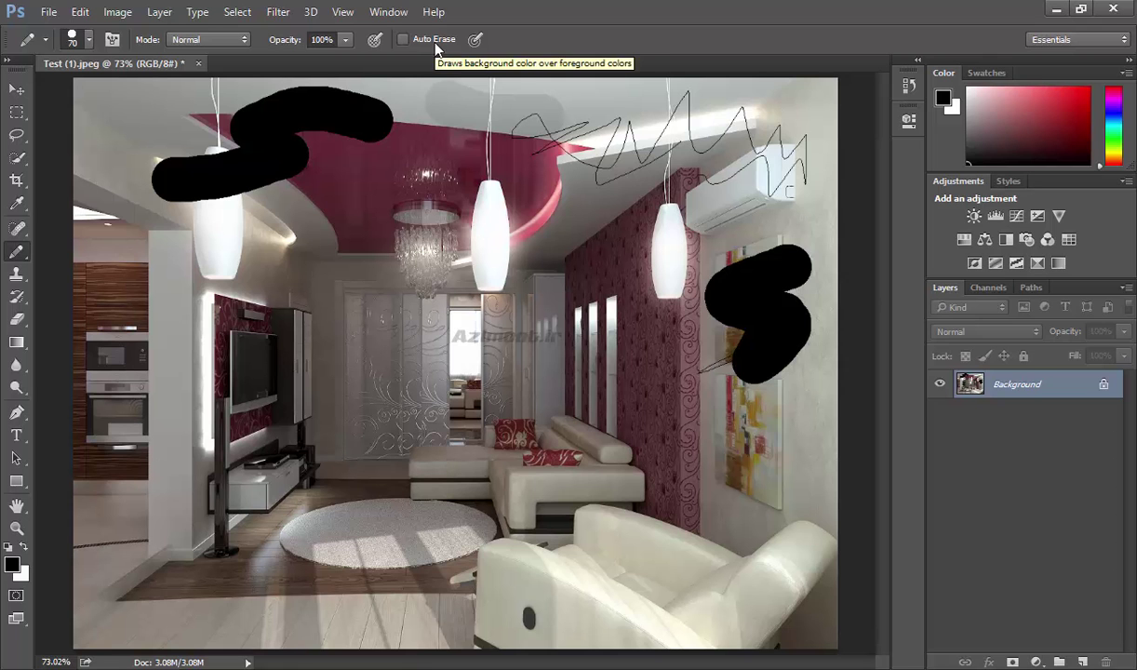
Paint more thick black Pencil strokes across the left wall, room centre, sofa and toward the rug.
mouse_move(167, 248)
mouse_down()
mouse_move(297, 395)
mouse_move(149, 256)
mouse_move(172, 317)
mouse_move(140, 270)
mouse_move(233, 419)
mouse_up()
drag(140, 275, 126, 307)
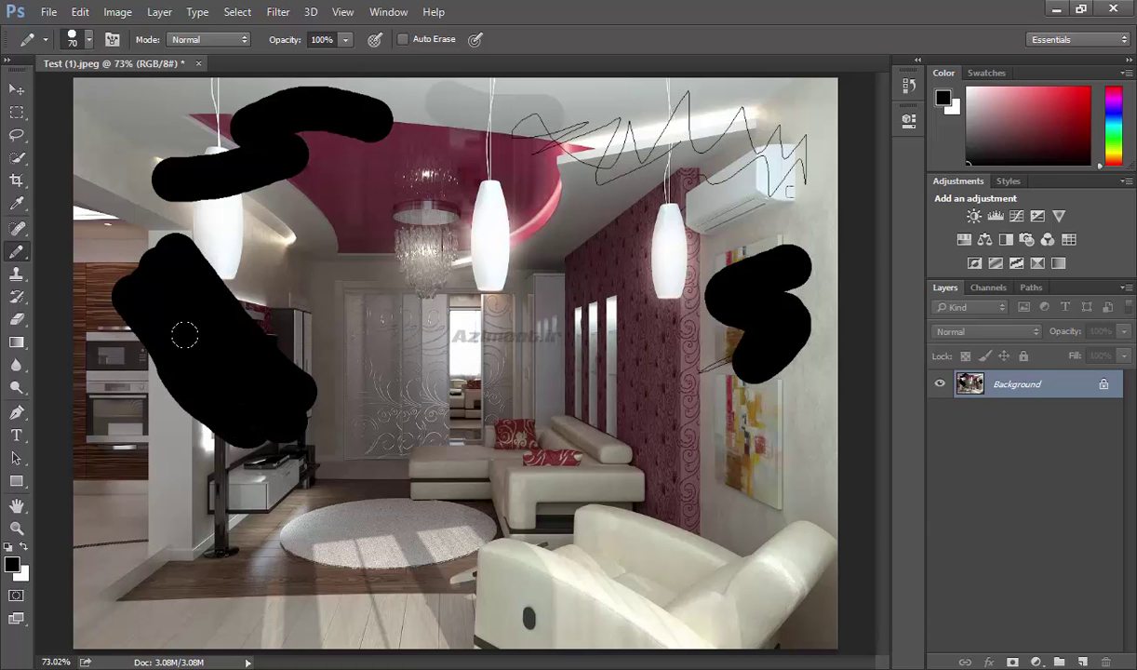
mouse_move(402, 363)
mouse_down()
mouse_move(335, 283)
mouse_move(389, 335)
mouse_move(407, 330)
mouse_move(391, 319)
mouse_up()
mouse_move(556, 416)
mouse_down()
mouse_move(507, 395)
mouse_move(589, 330)
mouse_move(540, 428)
mouse_up()
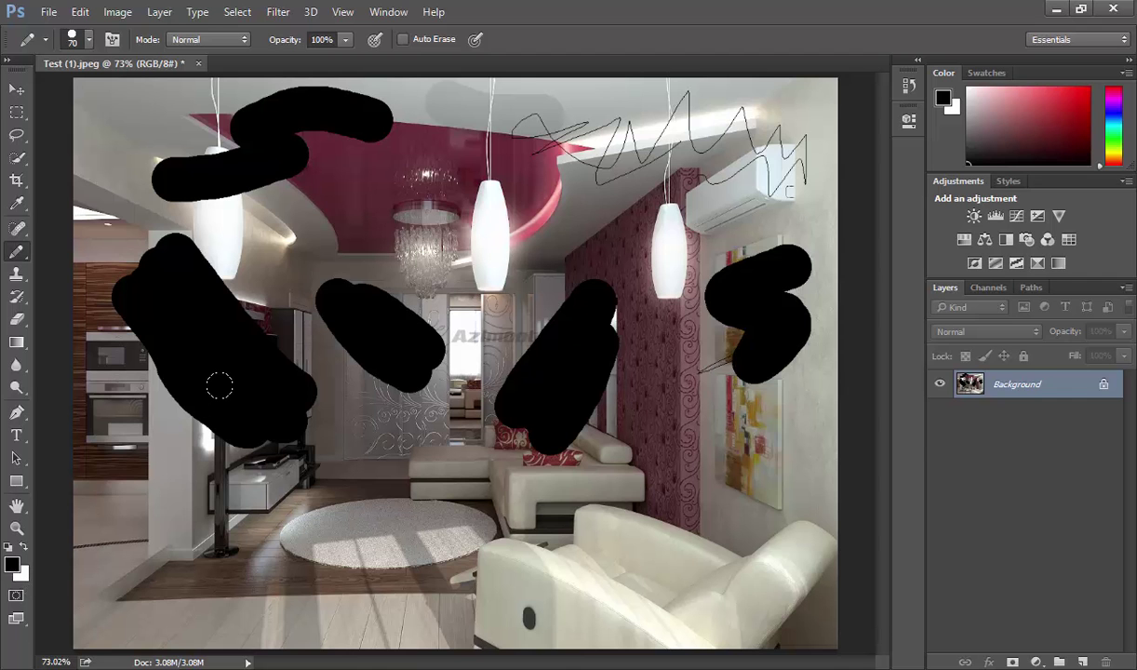
drag(225, 392, 303, 510)
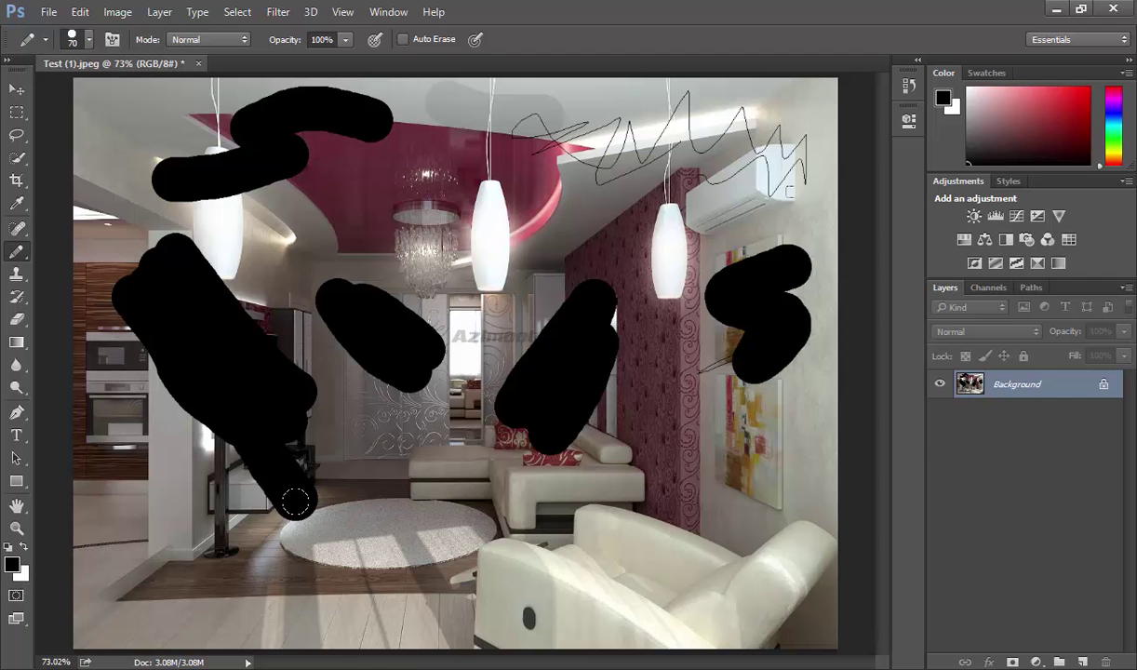
drag(262, 430, 348, 498)
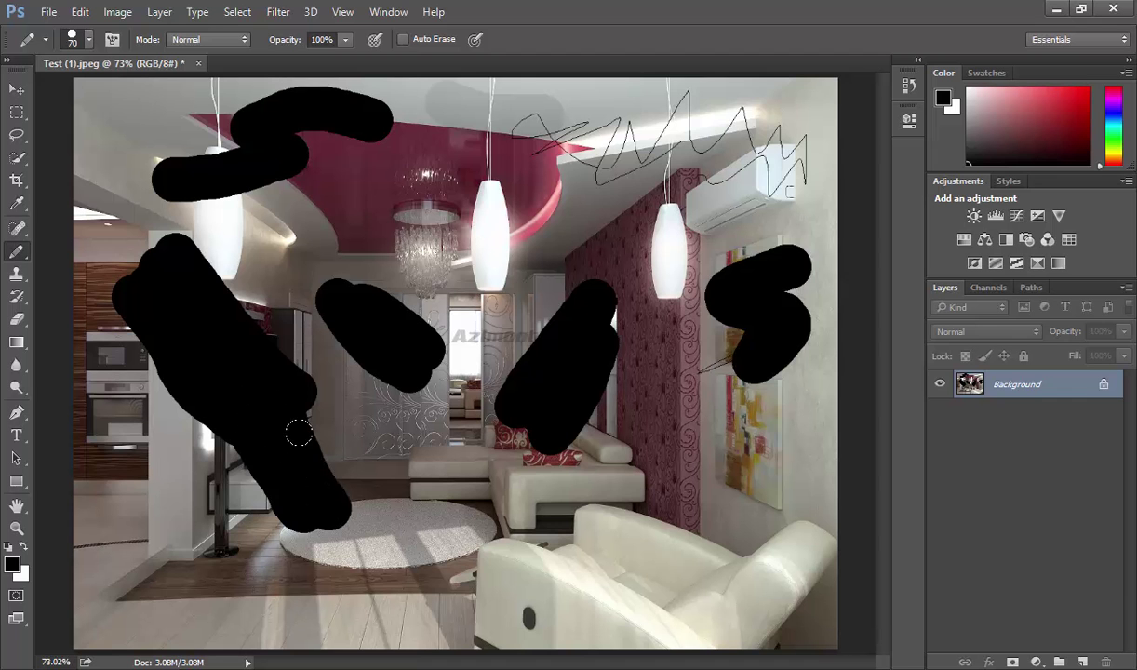
drag(292, 410, 368, 465)
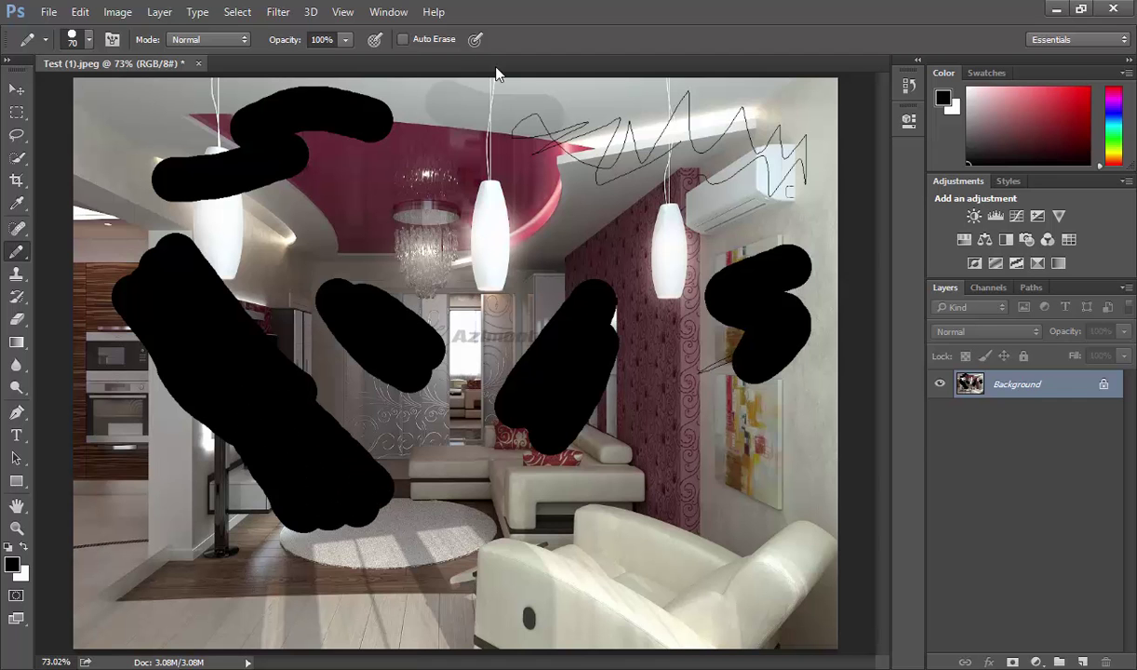
Enable Auto Erase and paint white strokes over the lower-left black strokes.
click(446, 42)
drag(215, 380, 147, 456)
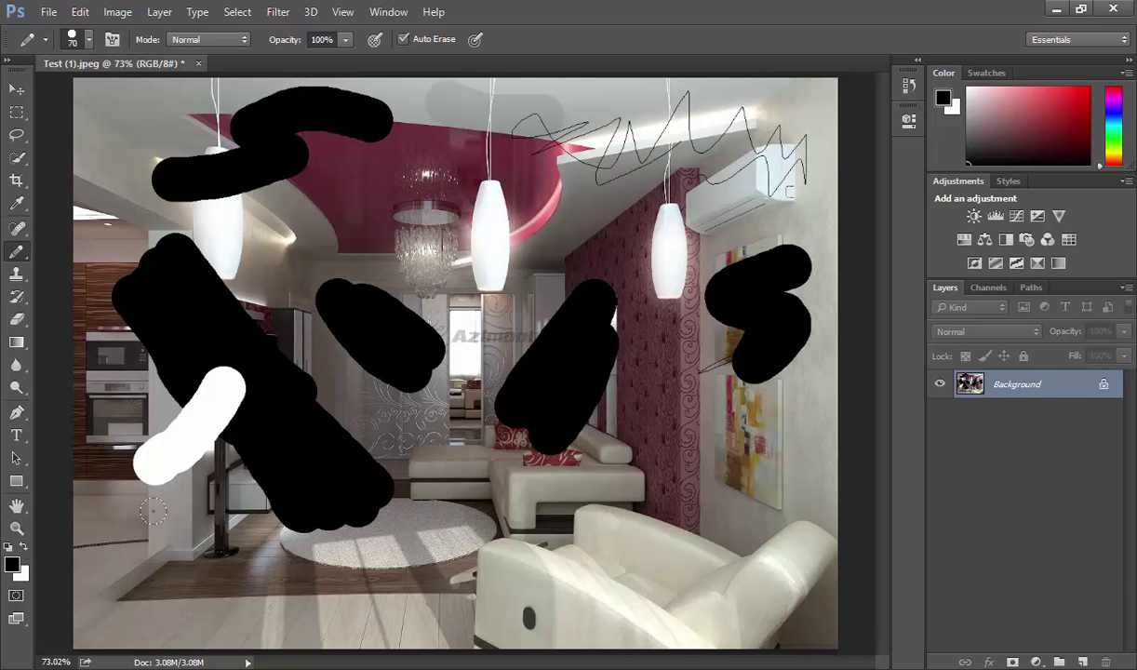
drag(186, 506, 119, 525)
drag(191, 528, 108, 549)
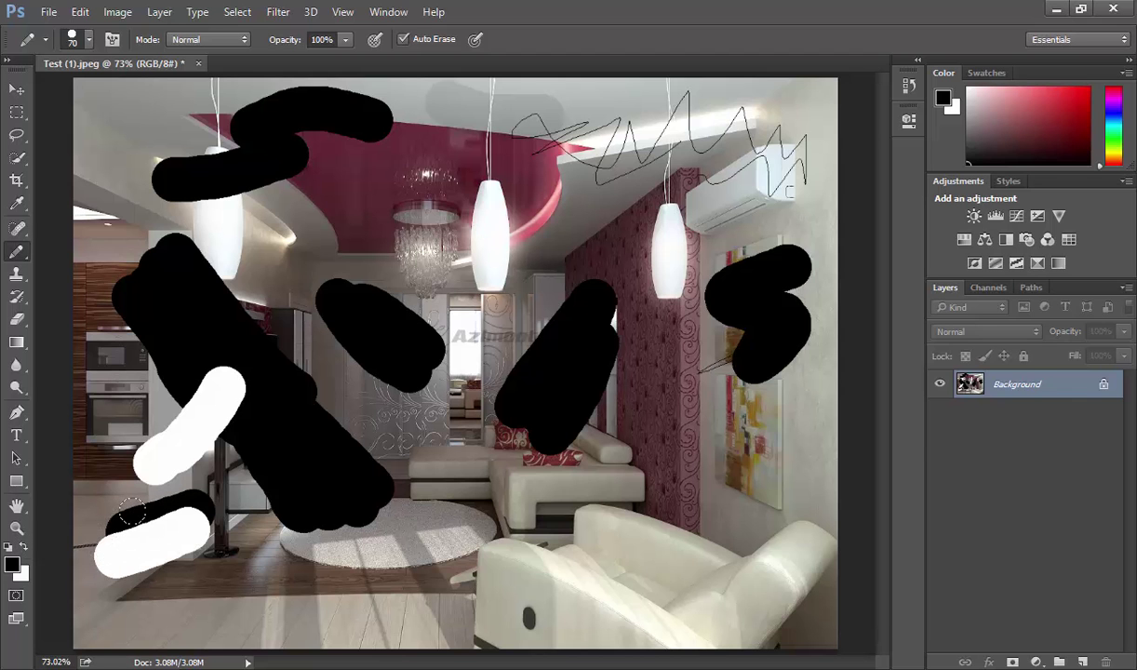
drag(174, 522, 105, 550)
Revert the image with F12 and paint vertical black bars across the upper-right wall.
key(F12)
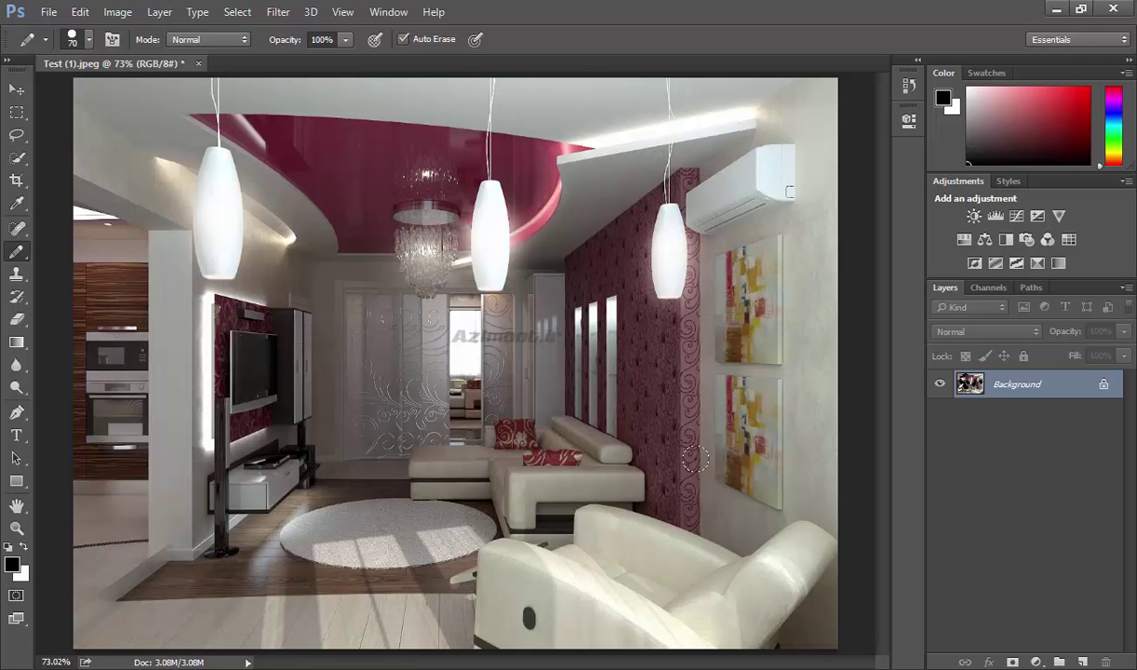
drag(780, 121, 778, 251)
drag(713, 139, 713, 170)
drag(684, 258, 696, 271)
drag(617, 141, 604, 302)
drag(550, 157, 524, 344)
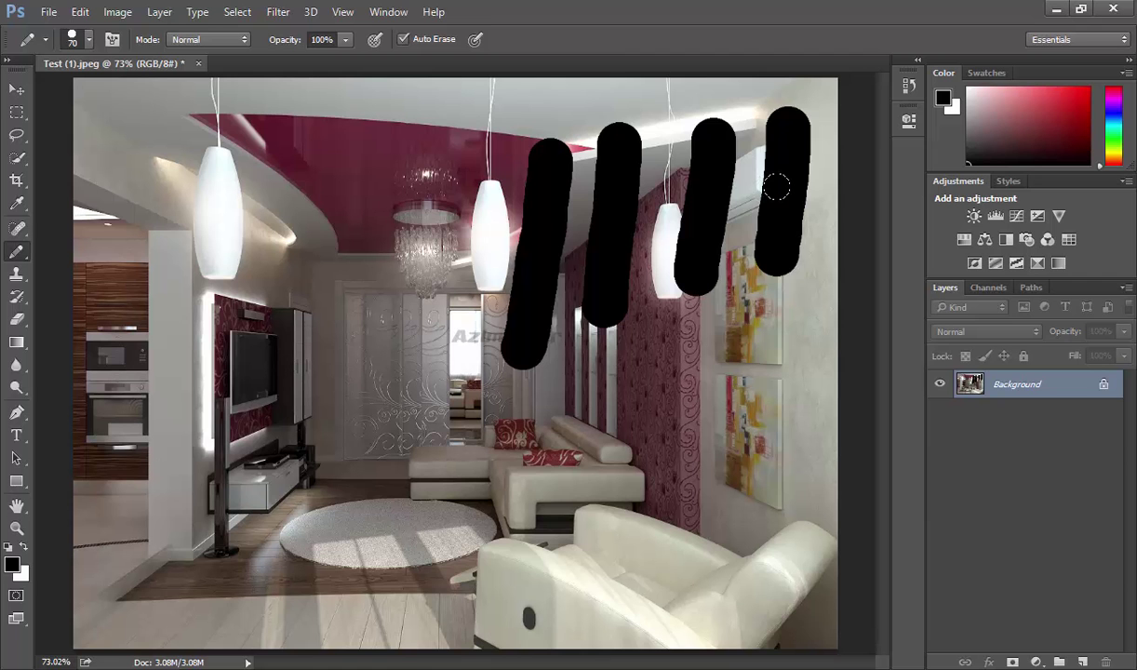
With Auto Erase on, paint white down the rightmost bar and add horizontal and diagonal strokes.
mouse_move(777, 187)
mouse_down()
mouse_move(761, 249)
mouse_move(763, 335)
mouse_up()
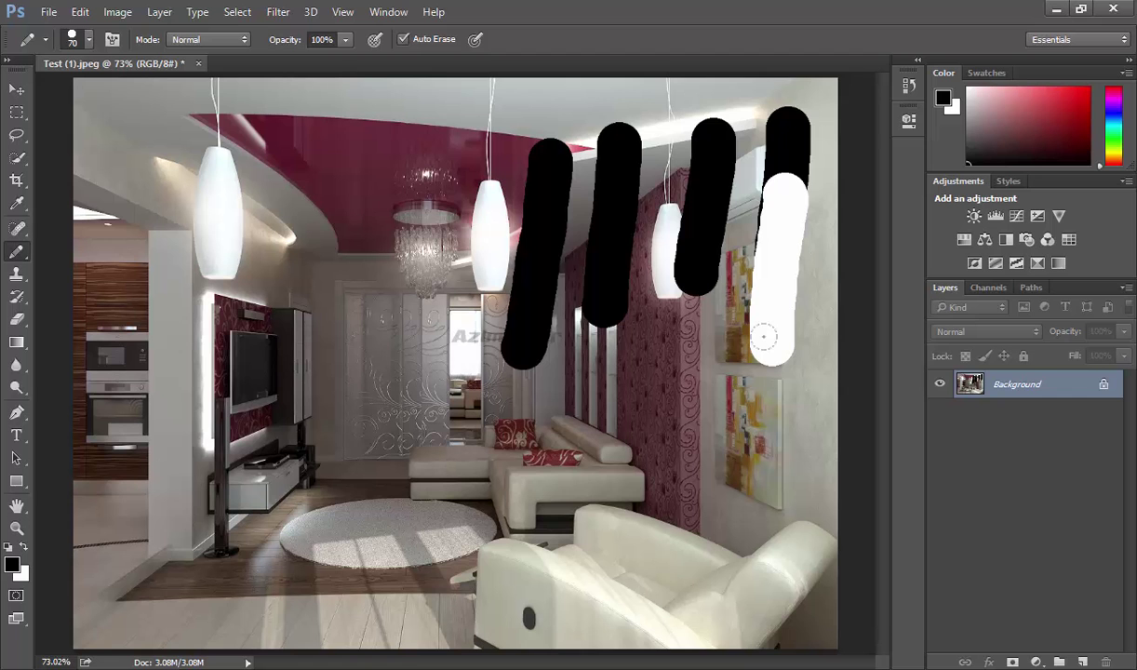
drag(740, 345, 643, 340)
mouse_move(704, 391)
mouse_down()
mouse_move(754, 430)
mouse_move(668, 468)
mouse_up()
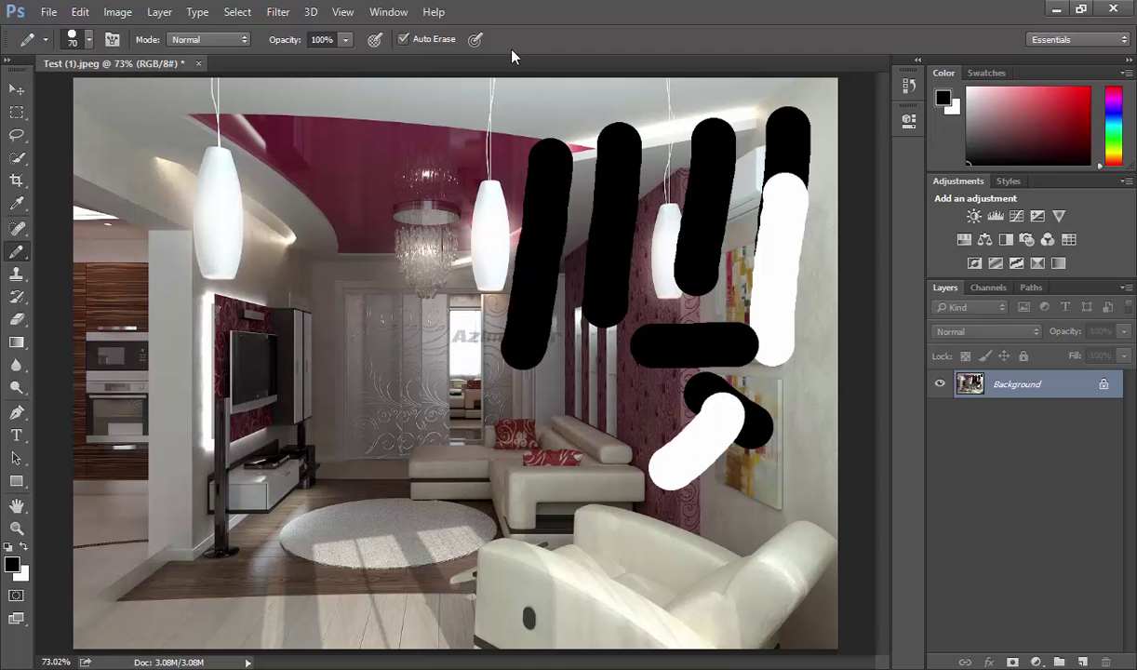
Turn off Auto Erase and join the bars with more black strokes.
click(404, 40)
drag(509, 329, 551, 382)
drag(456, 296, 555, 278)
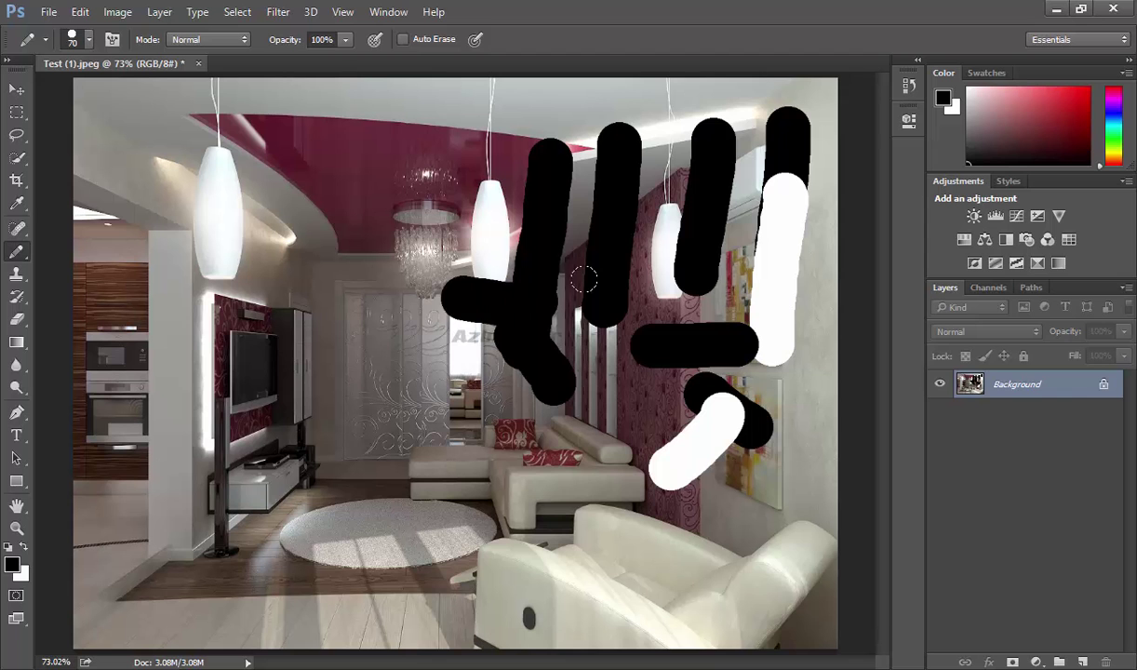
drag(632, 310, 624, 152)
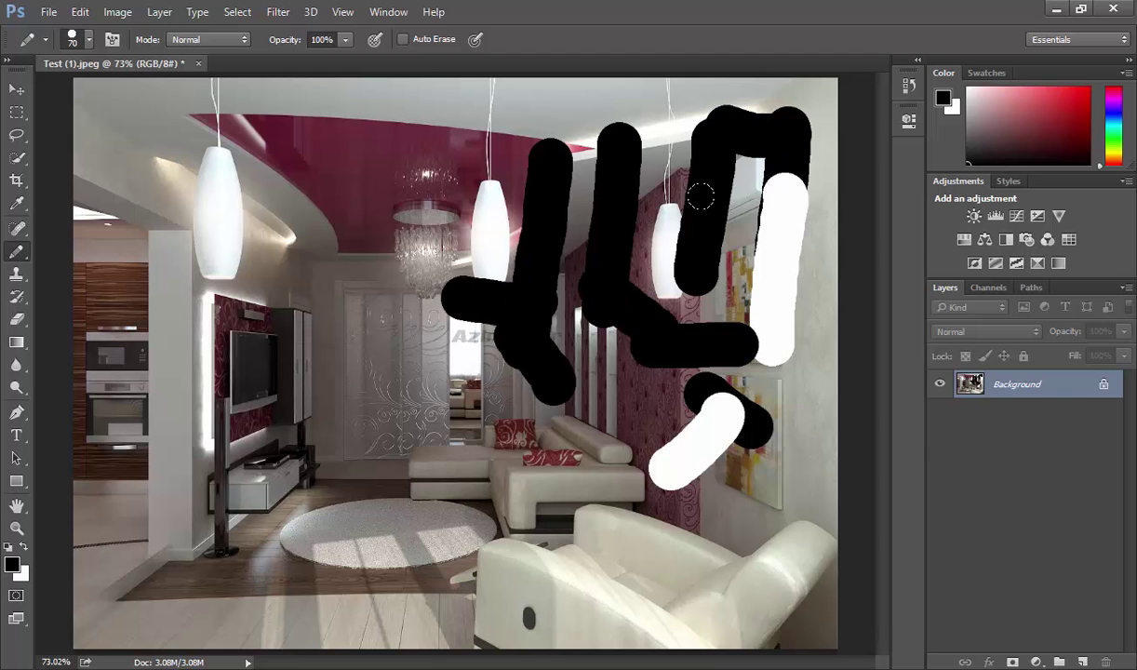
drag(618, 208, 551, 183)
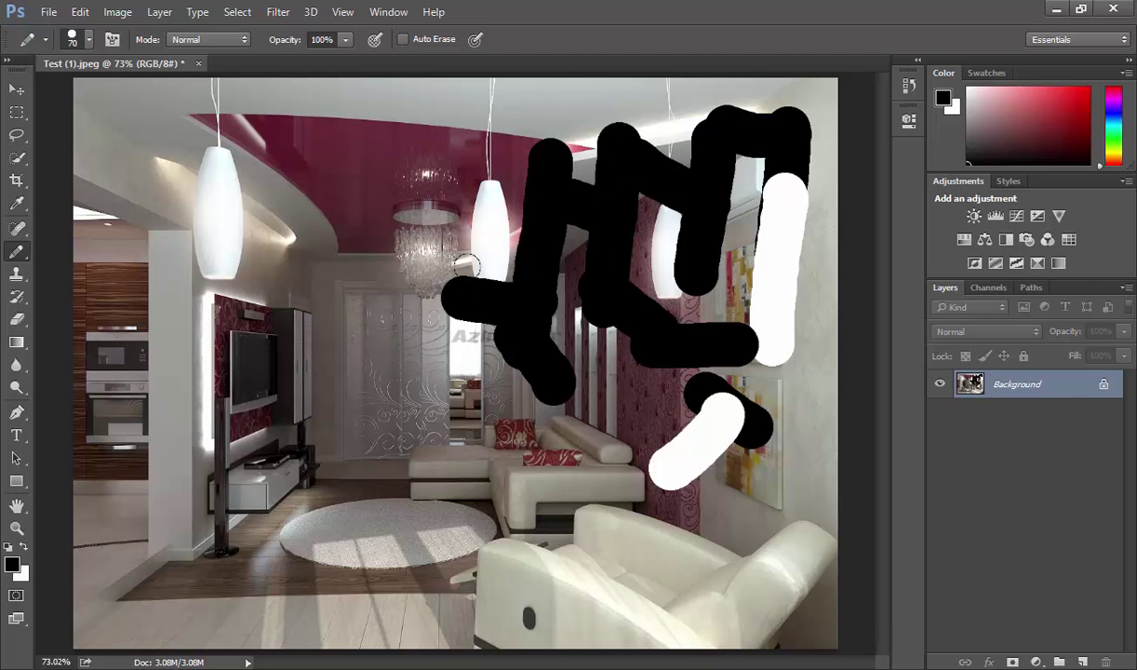
click(548, 151)
Switch to the Color Replacement Tool, revert the image with F12, and size the brush to 98 px.
right_click(22, 258)
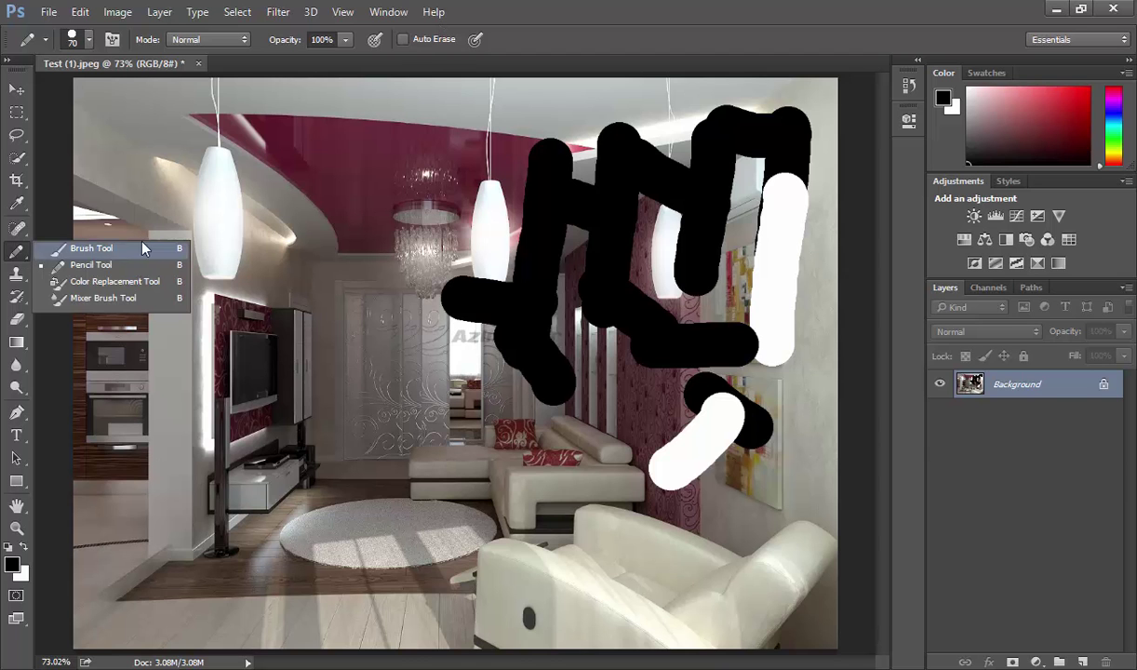
click(130, 283)
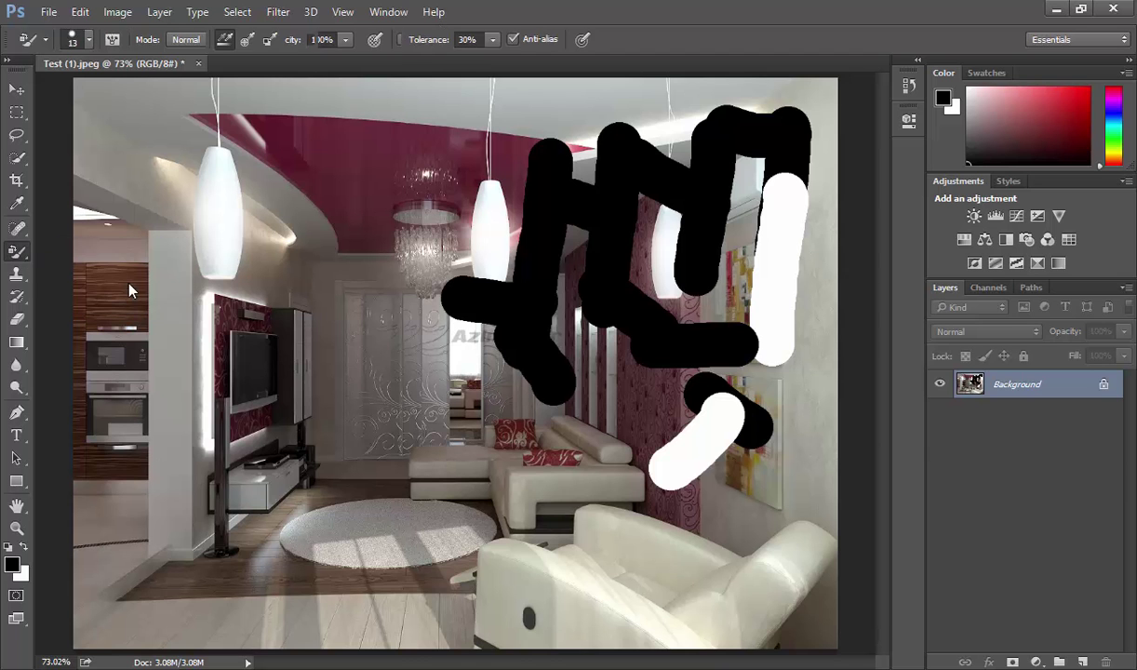
key(F12)
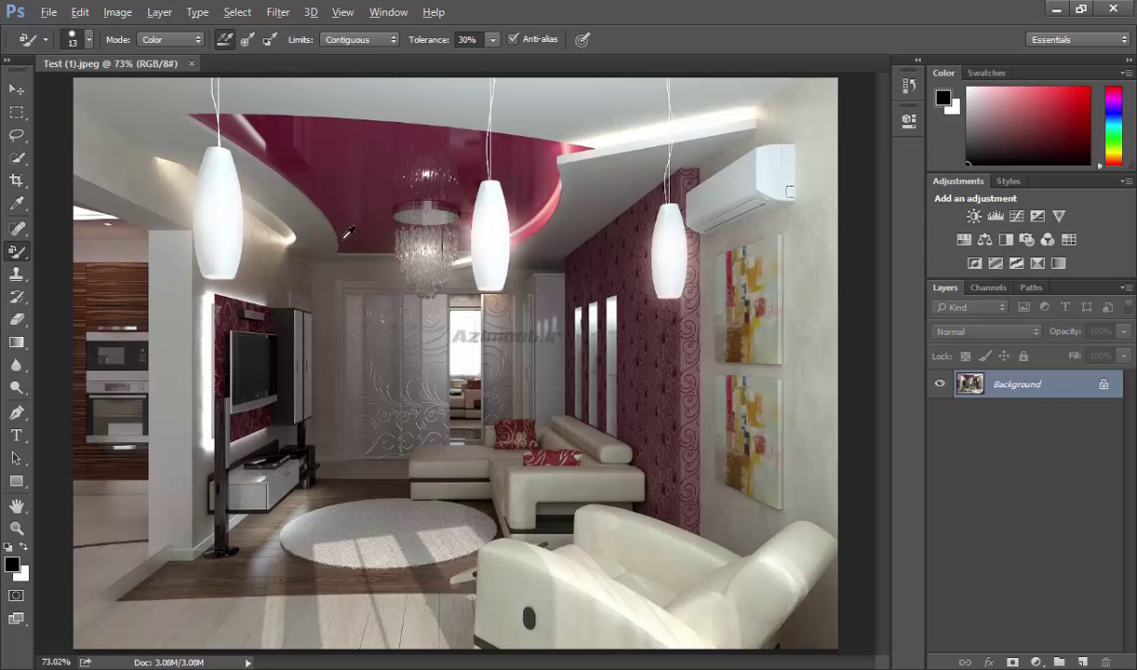
drag(344, 227, 401, 253)
drag(363, 166, 352, 164)
Set the foreground colour to teal 007c9b (hue 192) in the Color Picker.
click(12, 564)
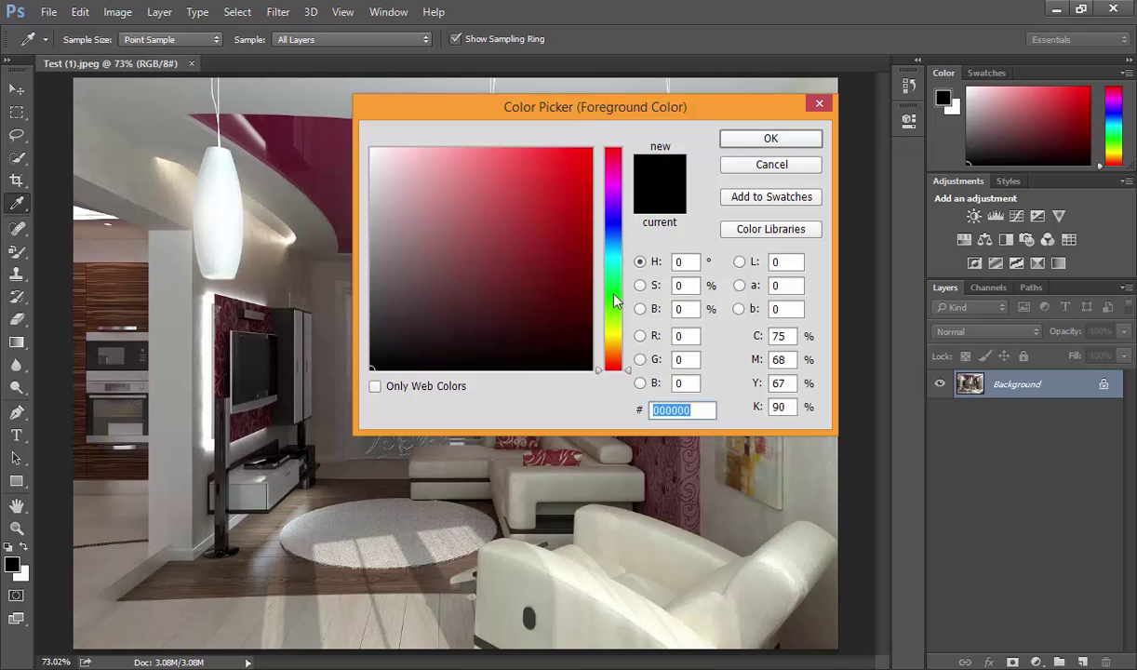
click(613, 251)
click(590, 149)
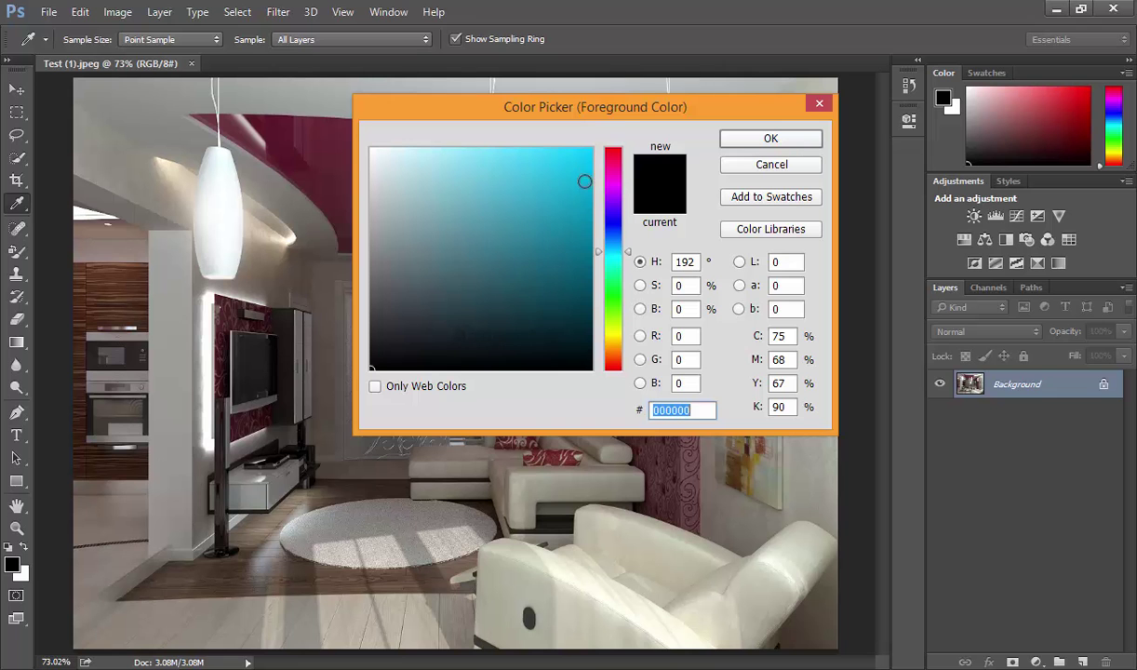
mouse_move(549, 279)
mouse_down()
mouse_move(592, 263)
mouse_move(590, 234)
mouse_up()
click(770, 138)
key(b)
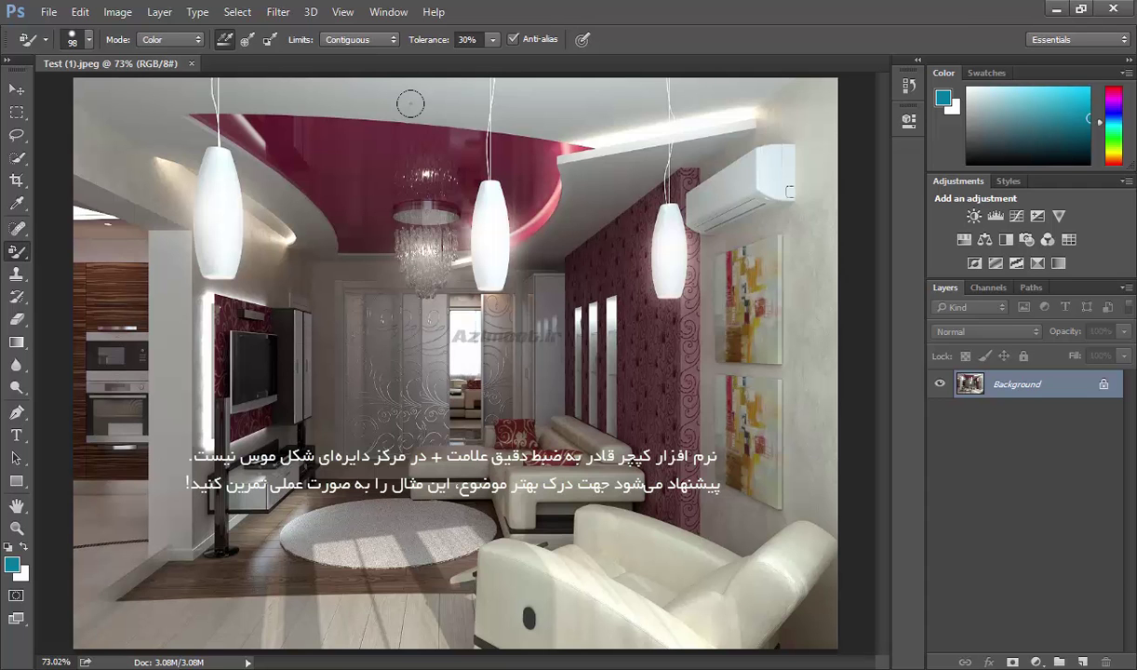
click(410, 104)
mouse_move(410, 103)
mouse_down()
mouse_move(436, 104)
mouse_move(270, 93)
mouse_move(436, 97)
mouse_move(291, 74)
mouse_move(254, 81)
mouse_move(429, 89)
mouse_move(217, 85)
mouse_up()
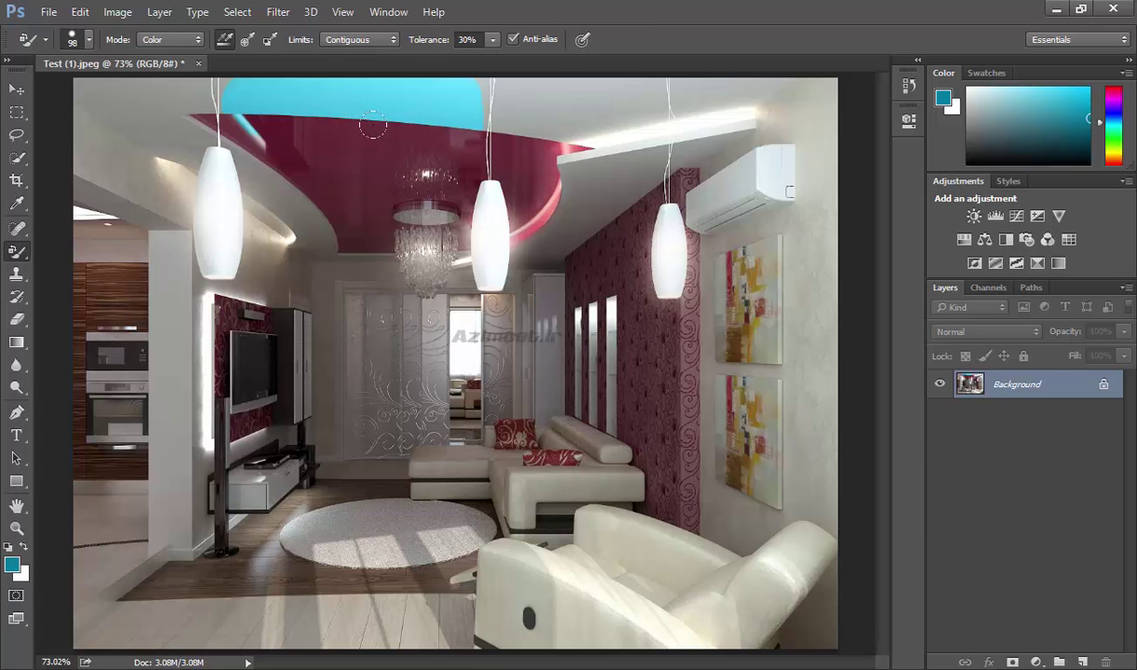
key(ctrl+z)
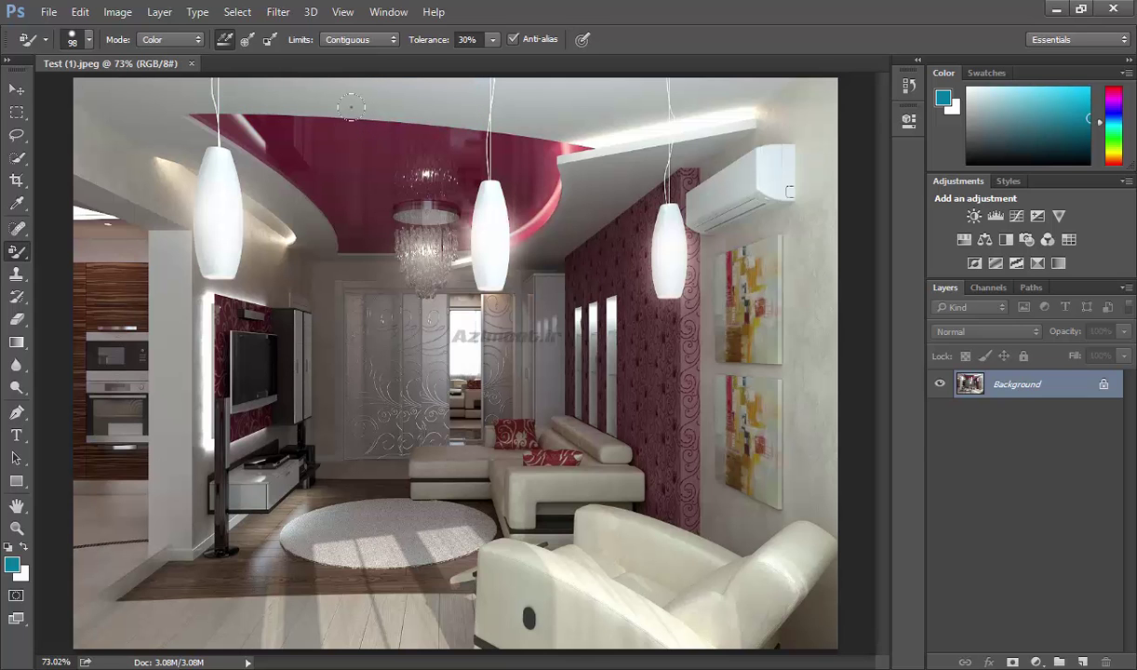
click(356, 112)
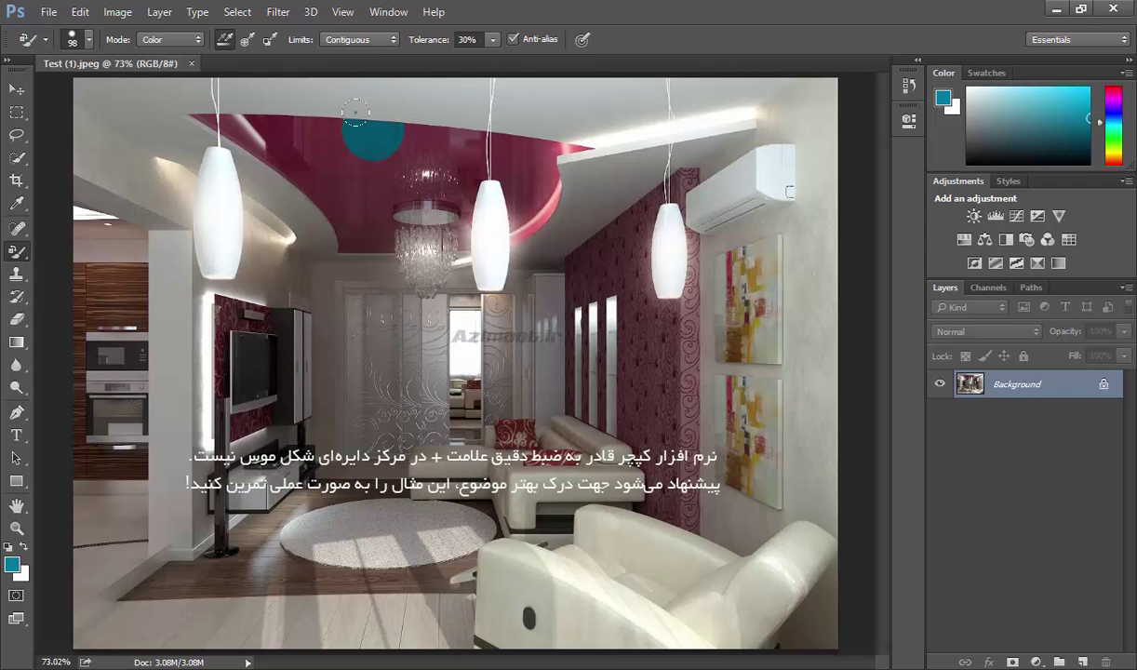
drag(340, 110, 430, 124)
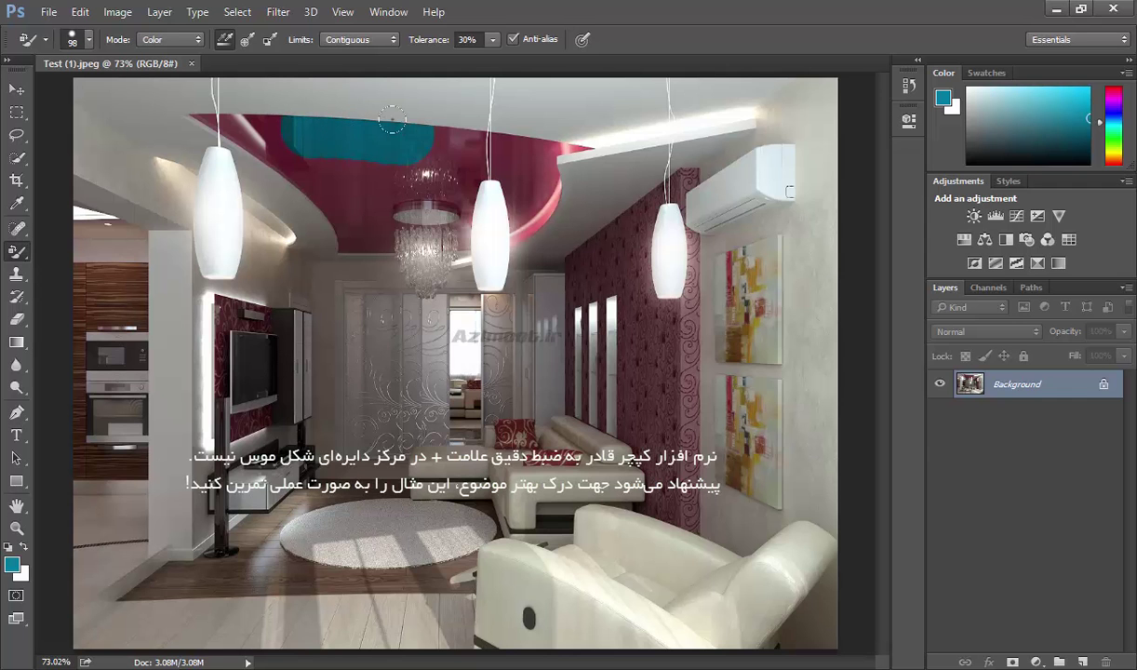
mouse_move(341, 120)
mouse_down()
mouse_move(440, 131)
mouse_move(317, 177)
mouse_move(351, 136)
mouse_move(277, 176)
mouse_up()
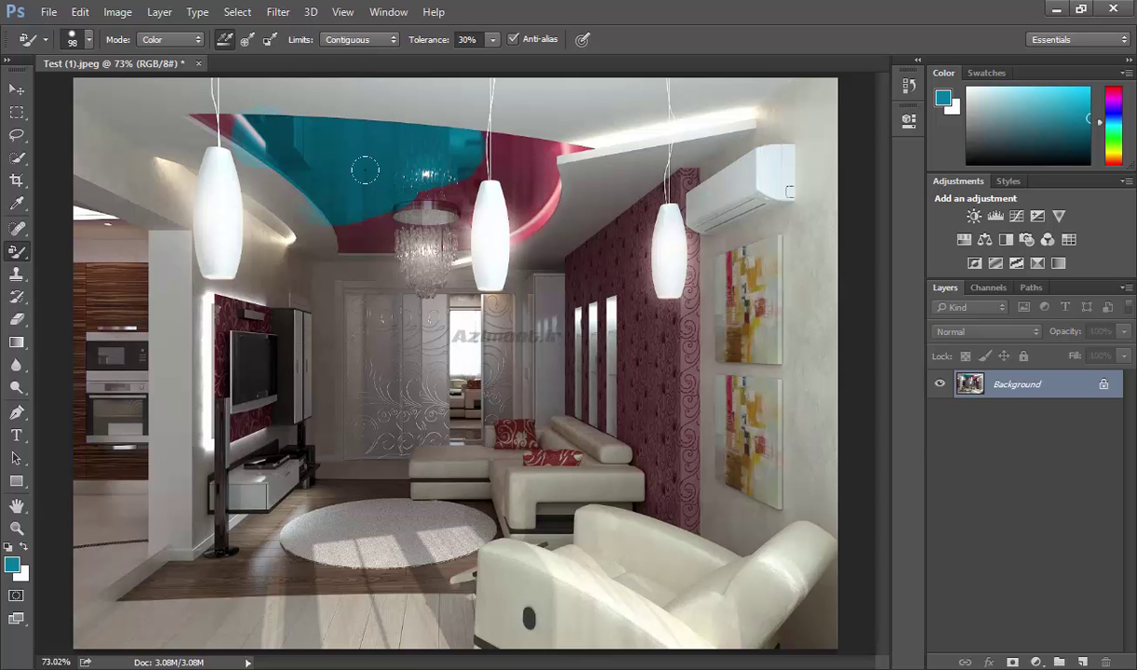
key(F12)
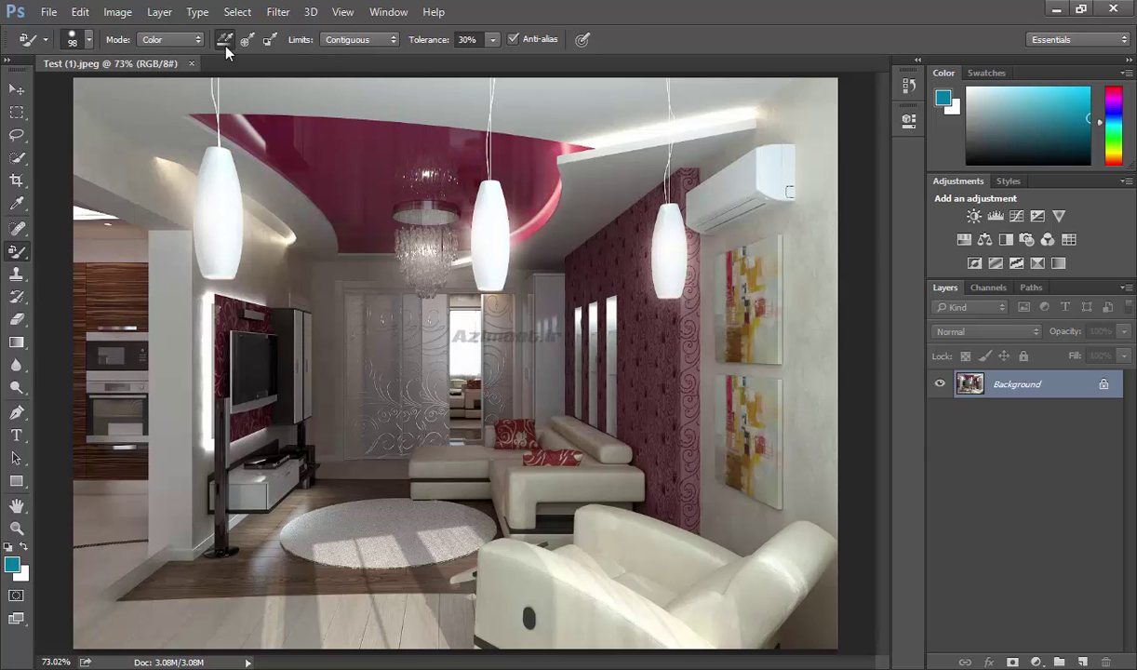
Recolour a ceiling patch, the right-wall painting, the pillar top and the patterned wall cyan.
click(337, 127)
drag(339, 118, 349, 84)
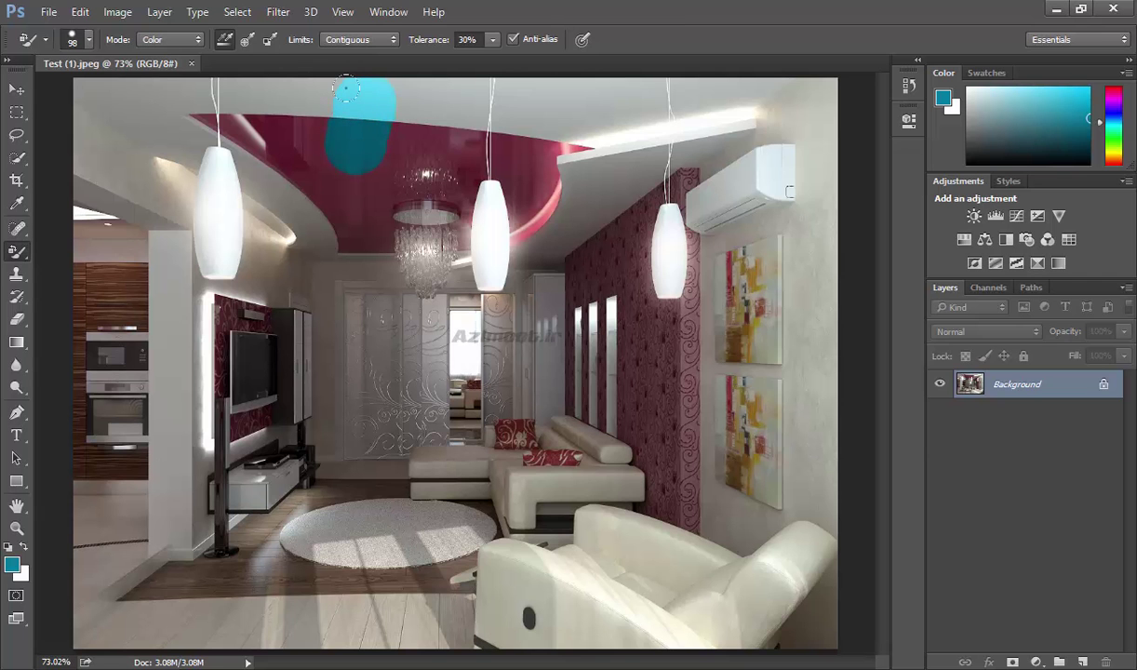
drag(340, 94, 337, 127)
mouse_move(733, 280)
mouse_down()
mouse_move(729, 303)
mouse_move(628, 369)
mouse_move(568, 246)
mouse_move(526, 279)
mouse_move(512, 363)
mouse_move(453, 355)
mouse_up()
drag(600, 261, 654, 170)
mouse_move(616, 217)
mouse_down()
mouse_move(595, 298)
mouse_move(619, 414)
mouse_move(656, 460)
mouse_move(671, 453)
mouse_move(705, 373)
mouse_up()
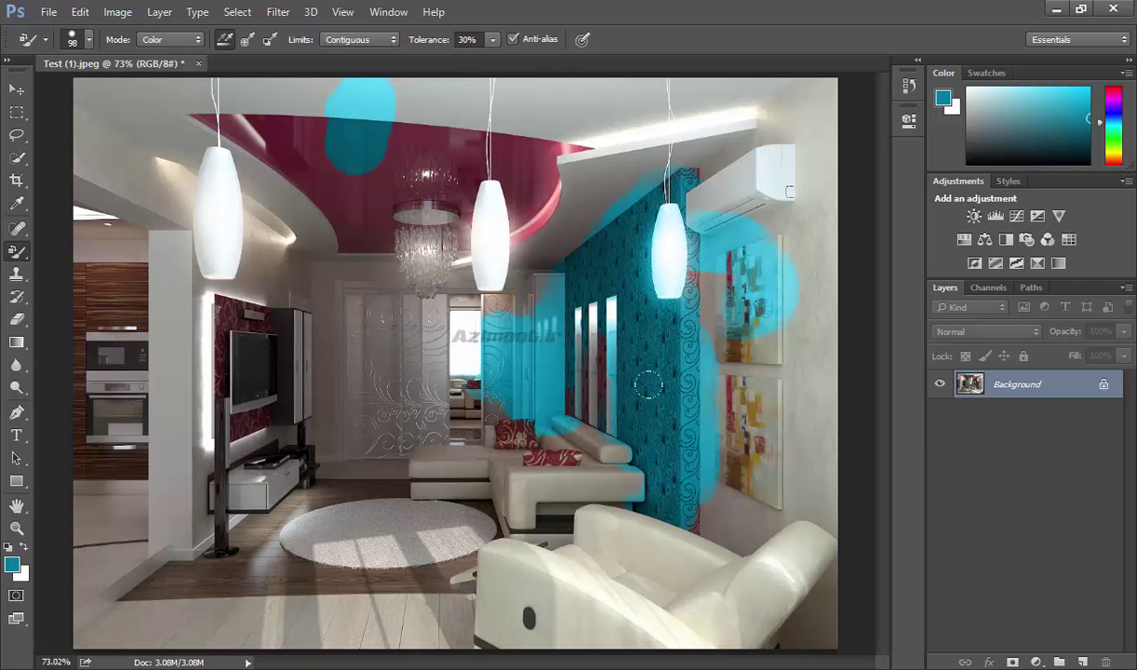
mouse_move(625, 253)
mouse_down()
mouse_move(581, 182)
mouse_move(576, 289)
mouse_up()
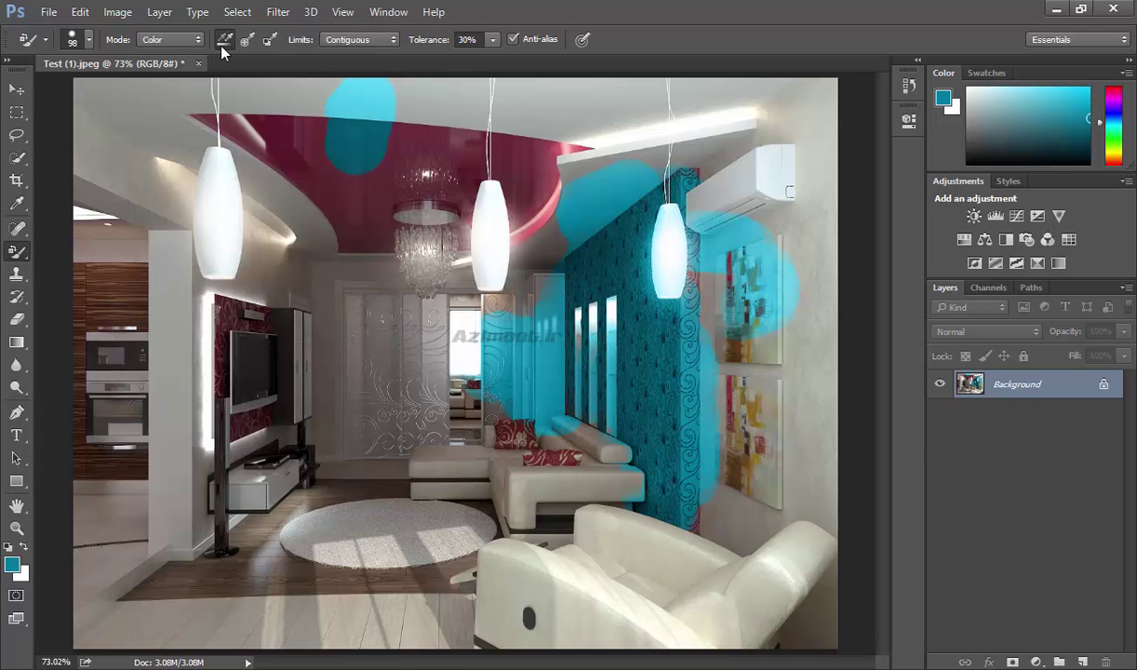
Review the colour replacement Mode options and add a test layer.
click(177, 40)
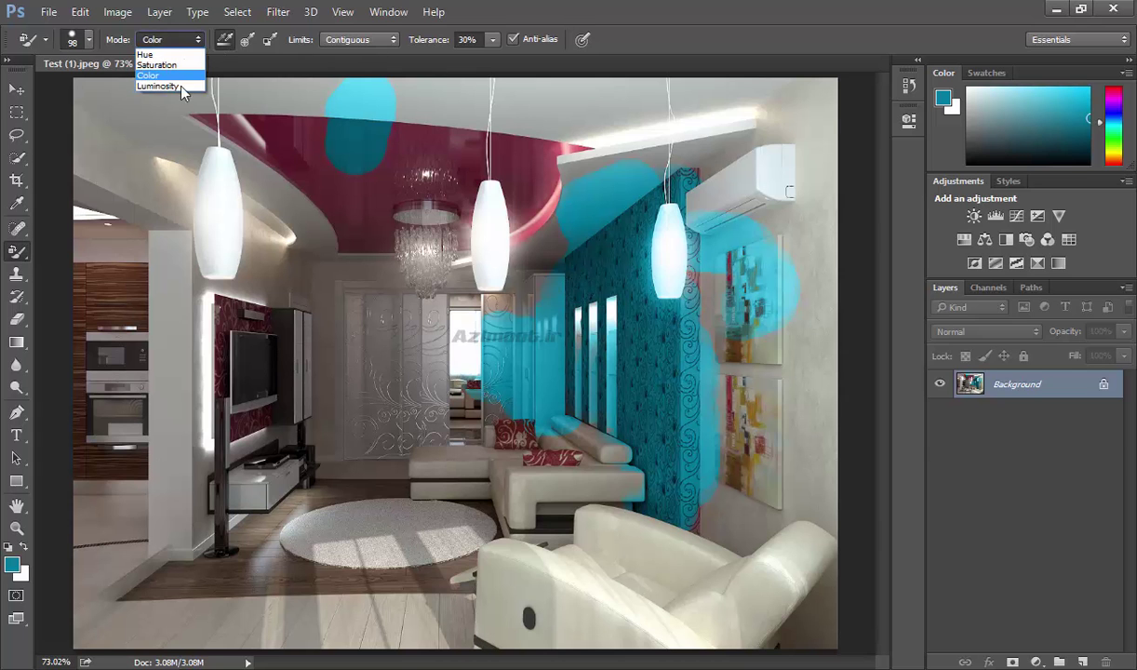
click(182, 44)
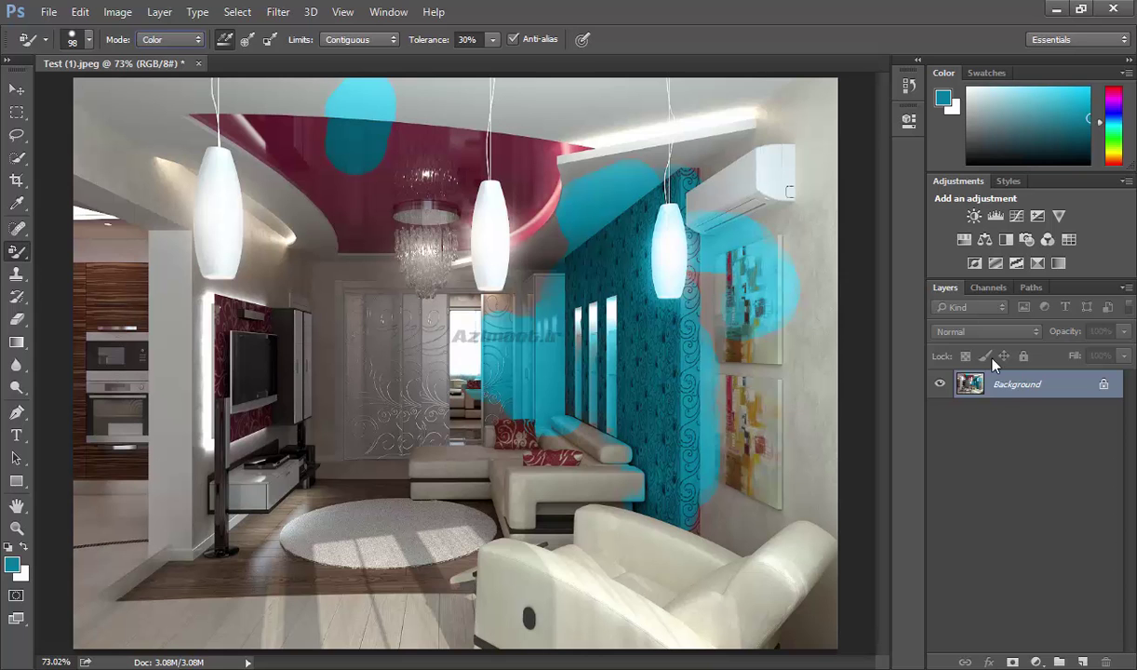
click(1081, 662)
click(182, 42)
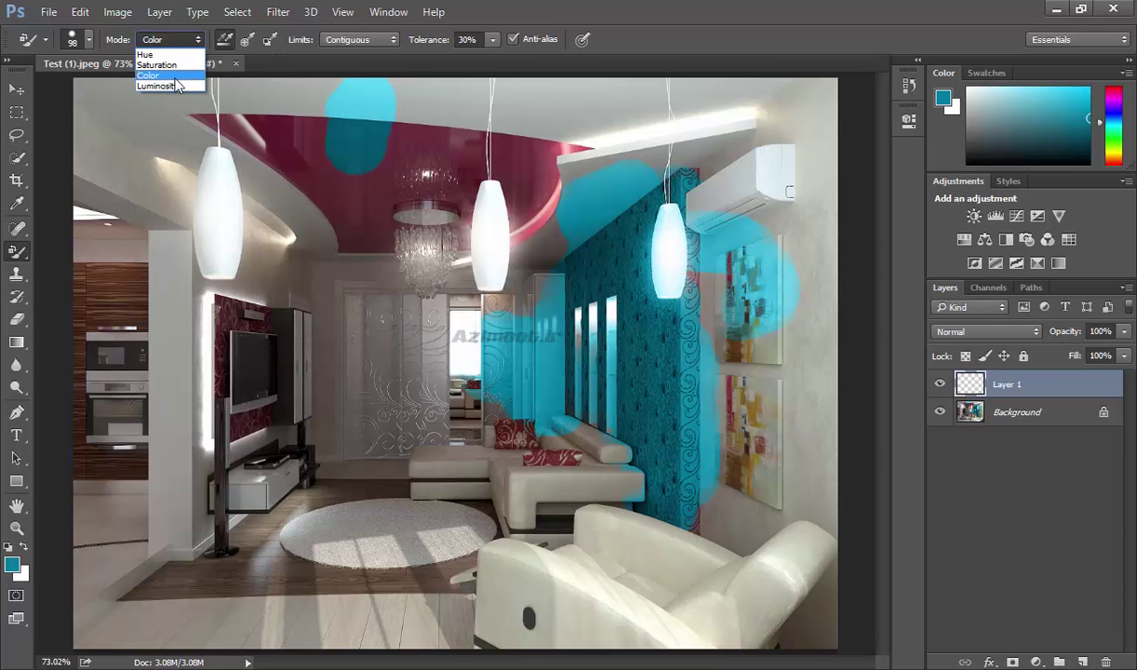
click(926, 335)
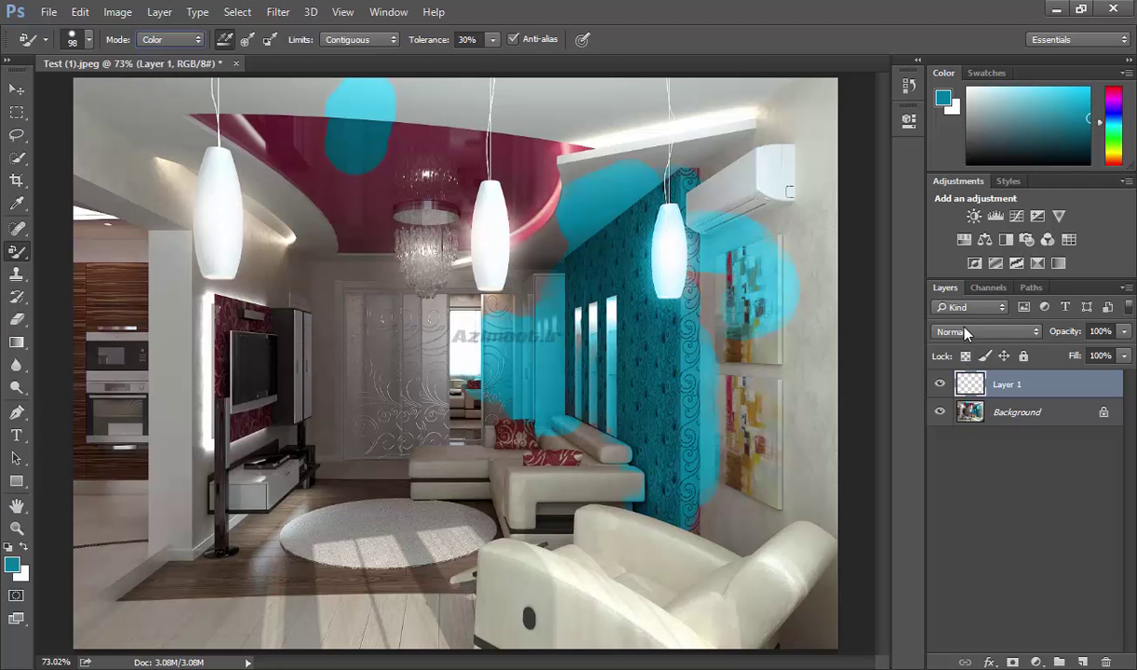
Delete Layer 1, set Sampling to Continuous, and recolour another ceiling patch teal.
click(939, 331)
click(1047, 621)
key(Delete)
click(224, 42)
click(272, 113)
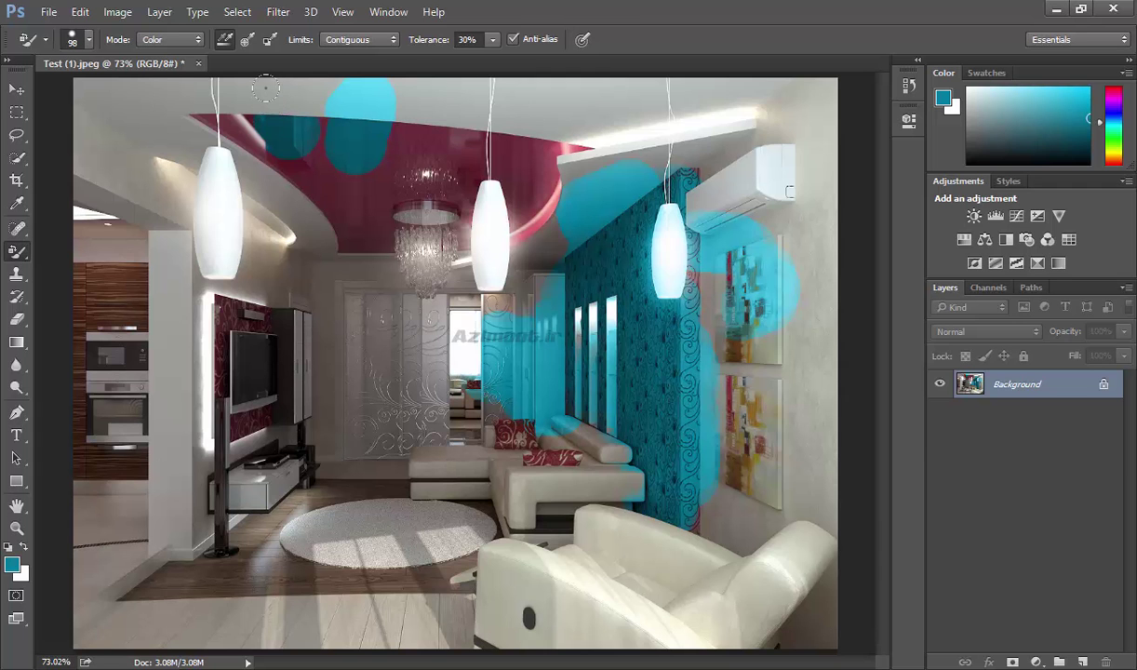
Paint a teal patch near the ceiling's top-left, revert the image with F12, and set Sampling to Once.
drag(265, 88, 268, 109)
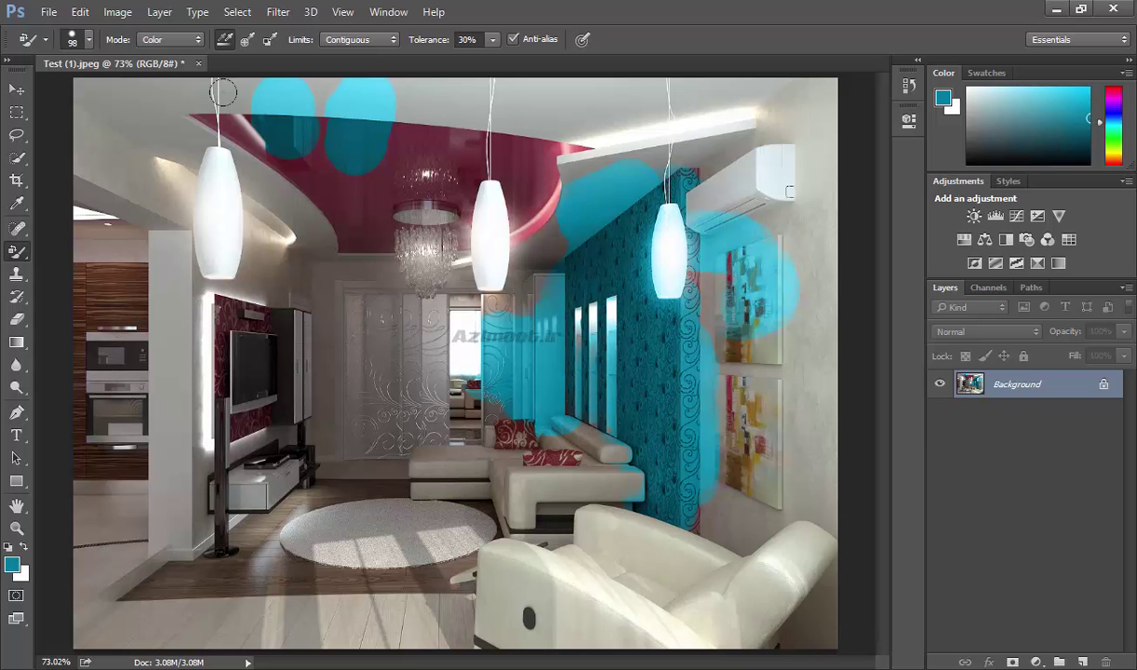
key(F12)
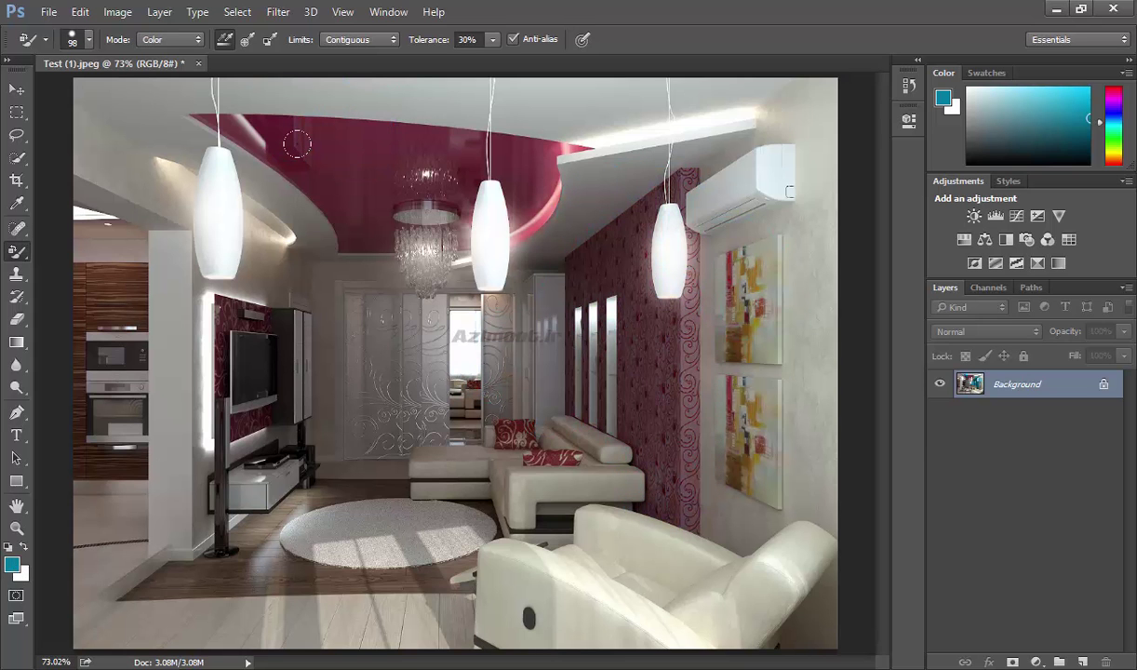
click(245, 43)
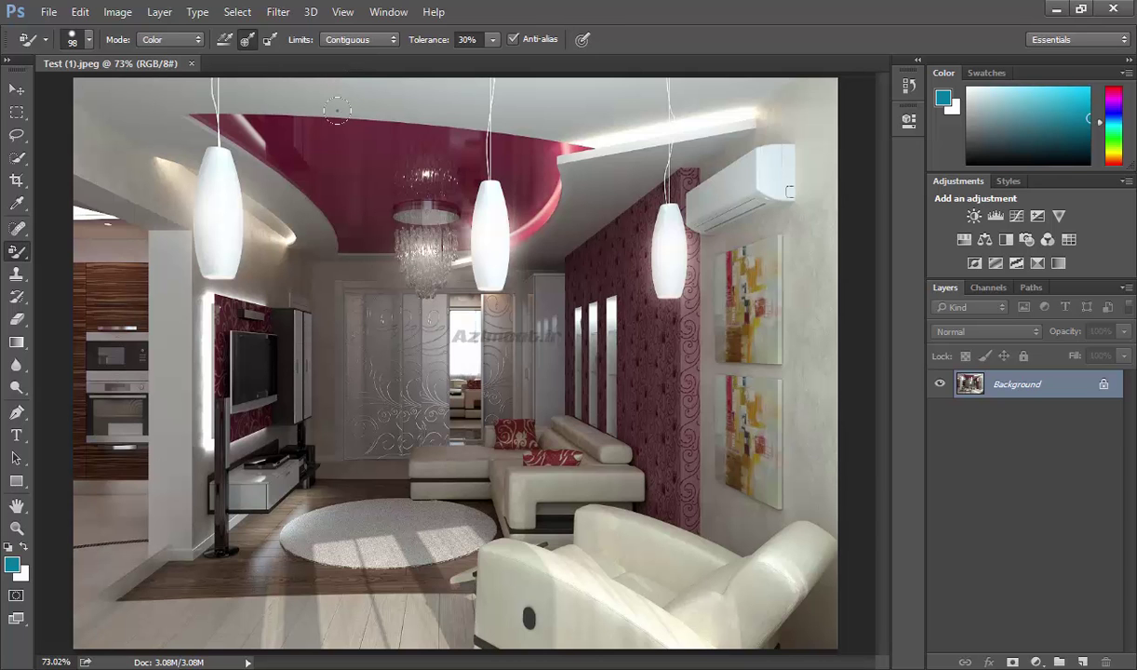
click(336, 110)
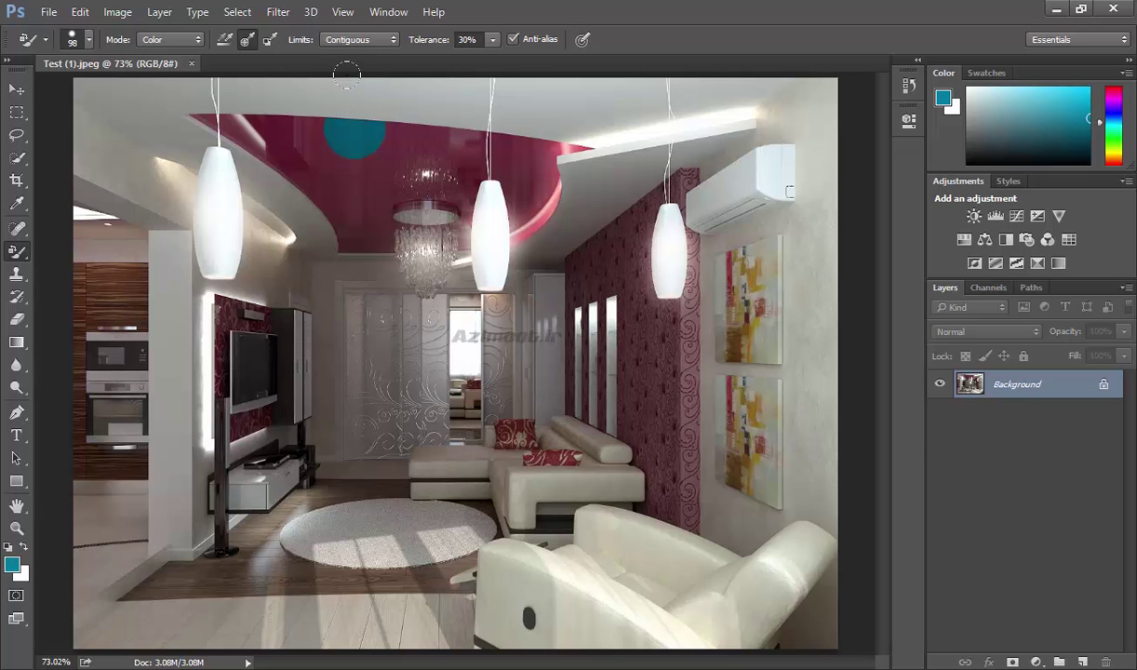
drag(303, 67, 213, 77)
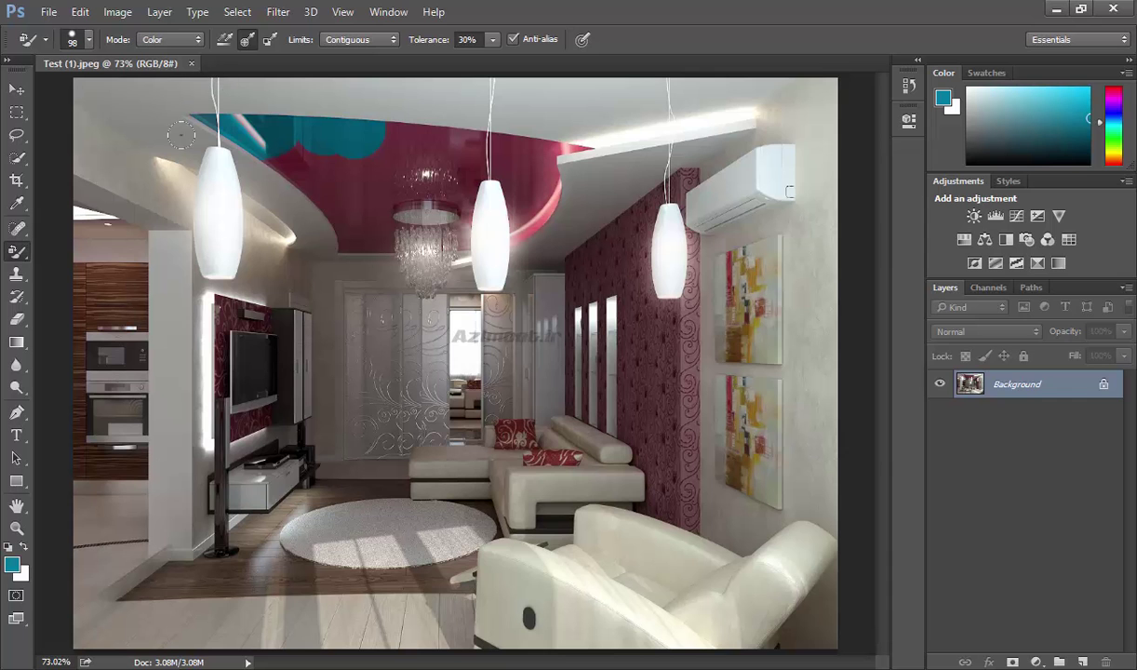
mouse_move(245, 115)
mouse_down()
mouse_move(331, 170)
mouse_move(321, 199)
mouse_move(300, 185)
mouse_up()
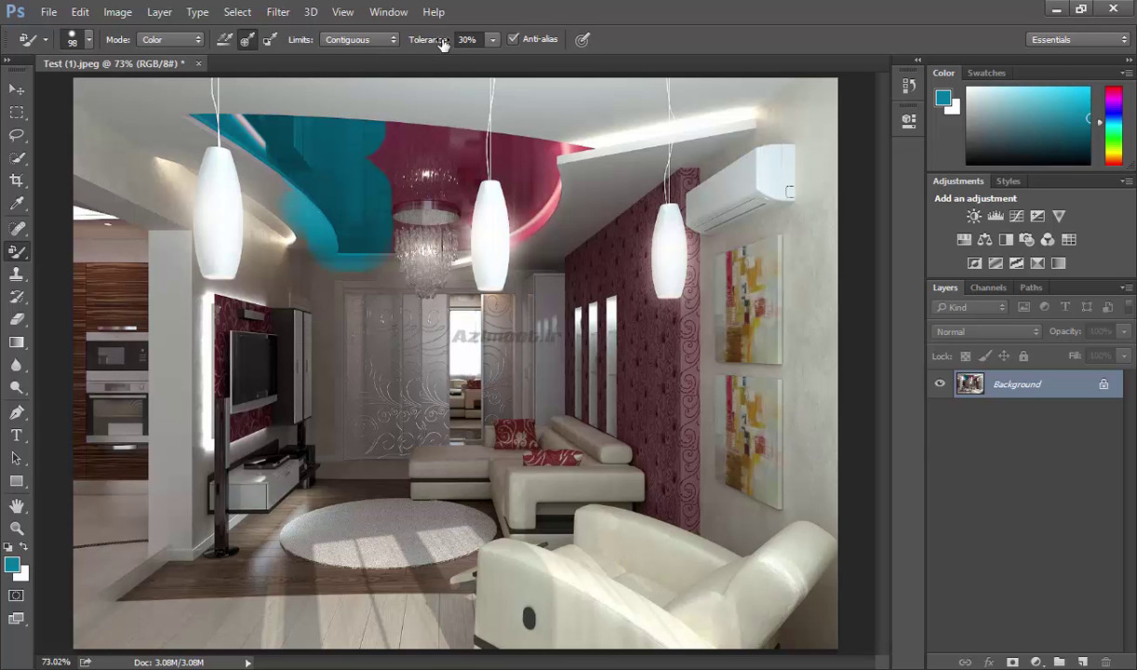
drag(347, 164, 331, 126)
mouse_move(392, 113)
mouse_down()
mouse_move(511, 140)
mouse_move(571, 211)
mouse_up()
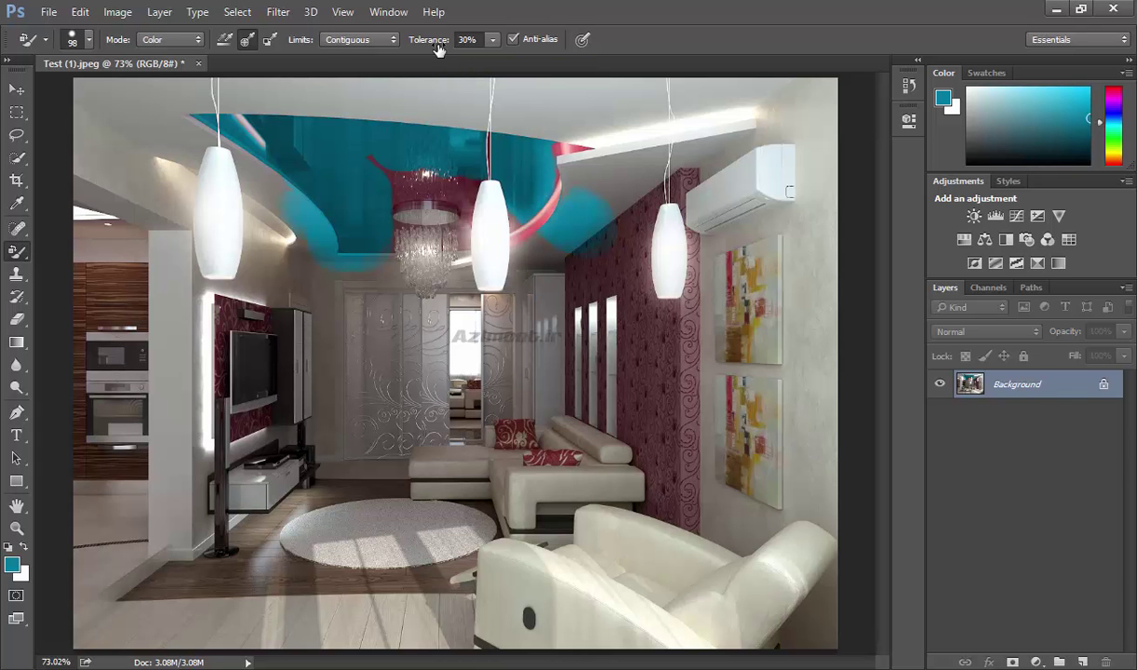
key(F12)
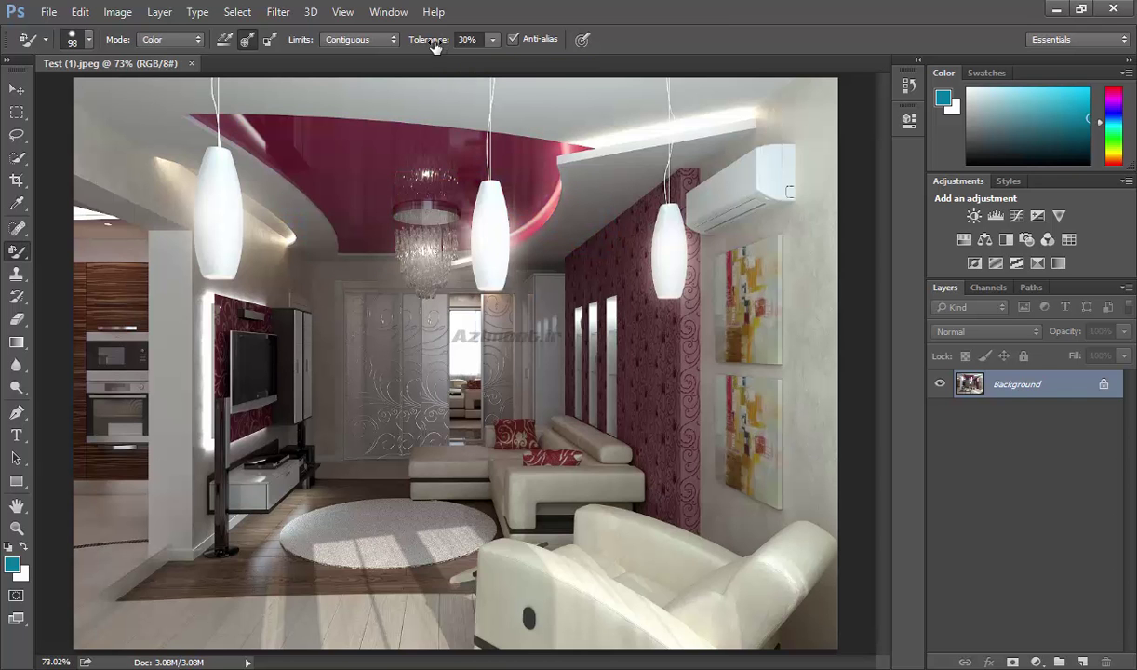
Set Tolerance to 100%, paint a teal ceiling patch with Sampling Once, then revert with F12.
double_click(467, 39)
text(100)
drag(336, 122, 370, 130)
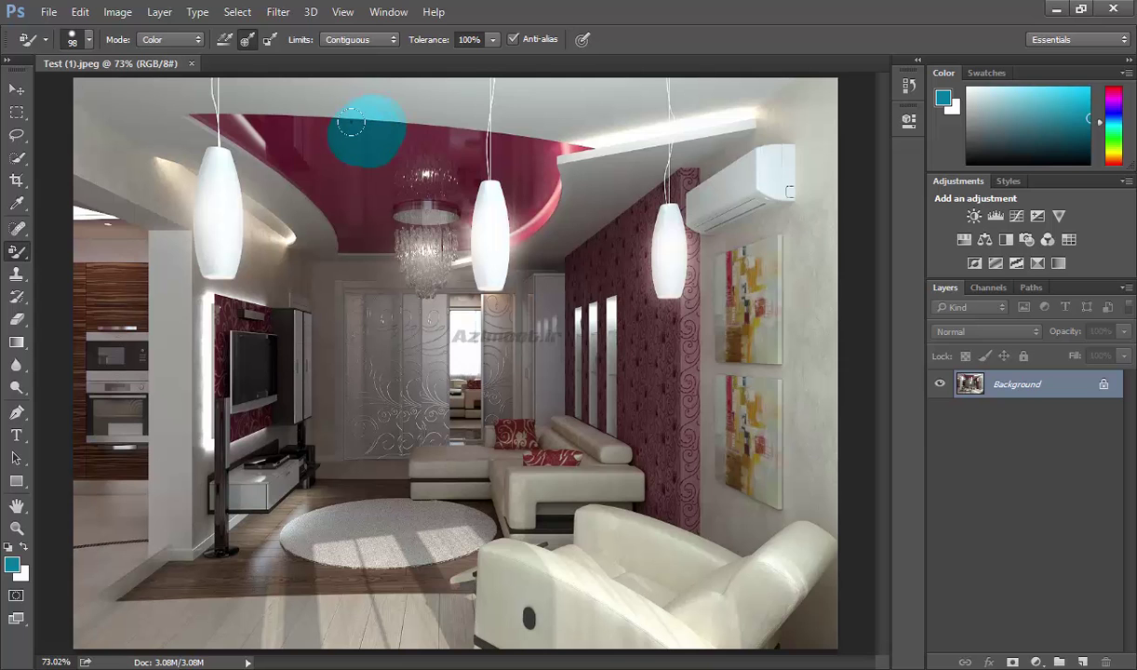
click(248, 41)
drag(316, 132, 300, 96)
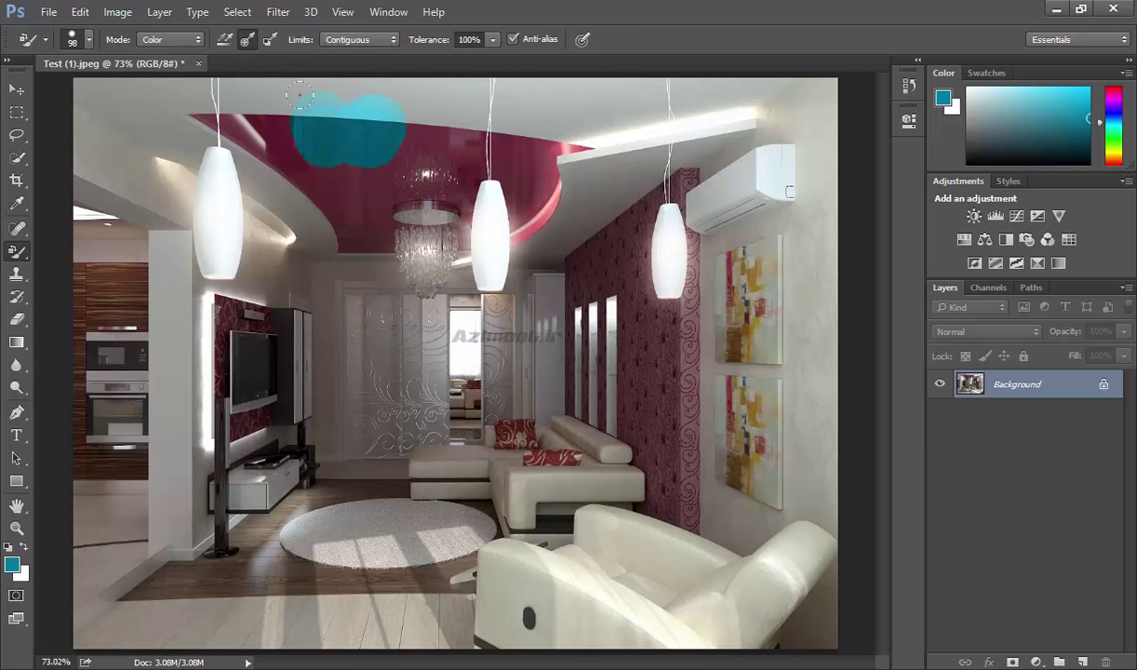
key(F12)
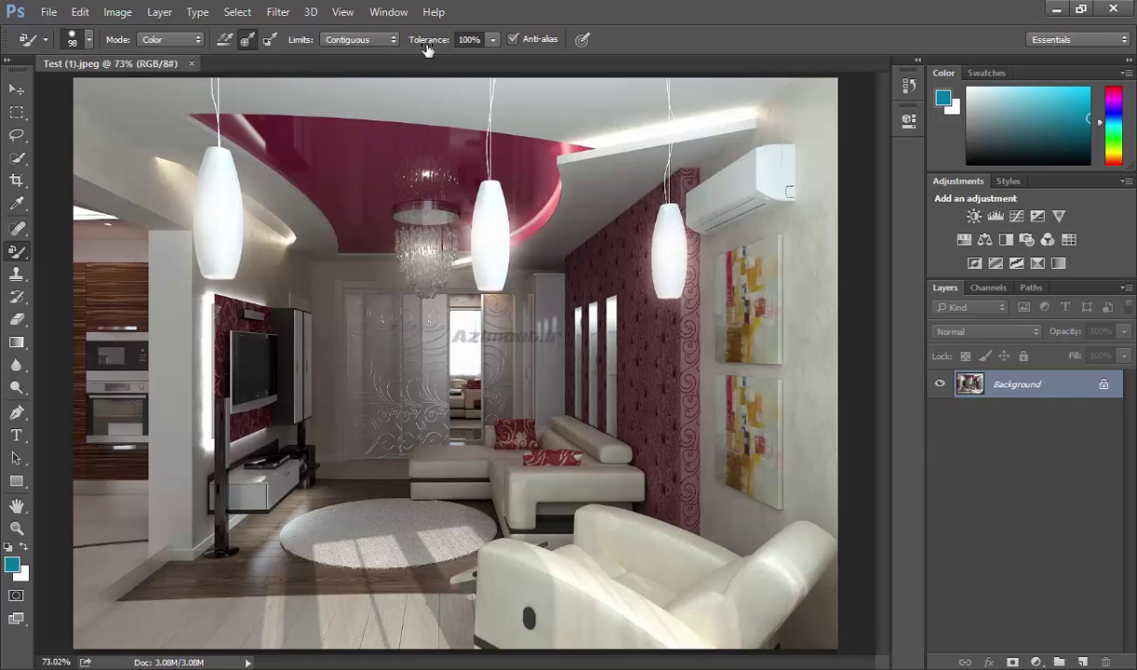
Set the Tolerance to 1%.
click(448, 42)
text(1)
key(Return)
key(ctrl+z)
mouse_move(409, 45)
mouse_down()
mouse_move(440, 46)
mouse_move(414, 47)
mouse_up()
click(380, 137)
drag(362, 127, 545, 146)
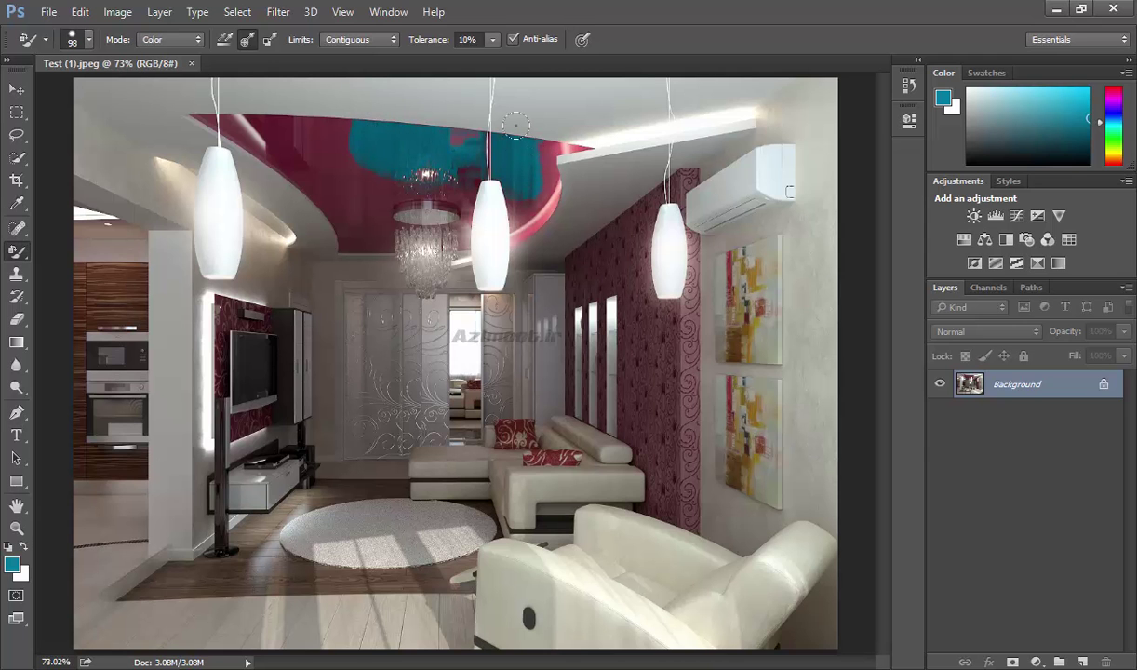
drag(332, 97, 302, 160)
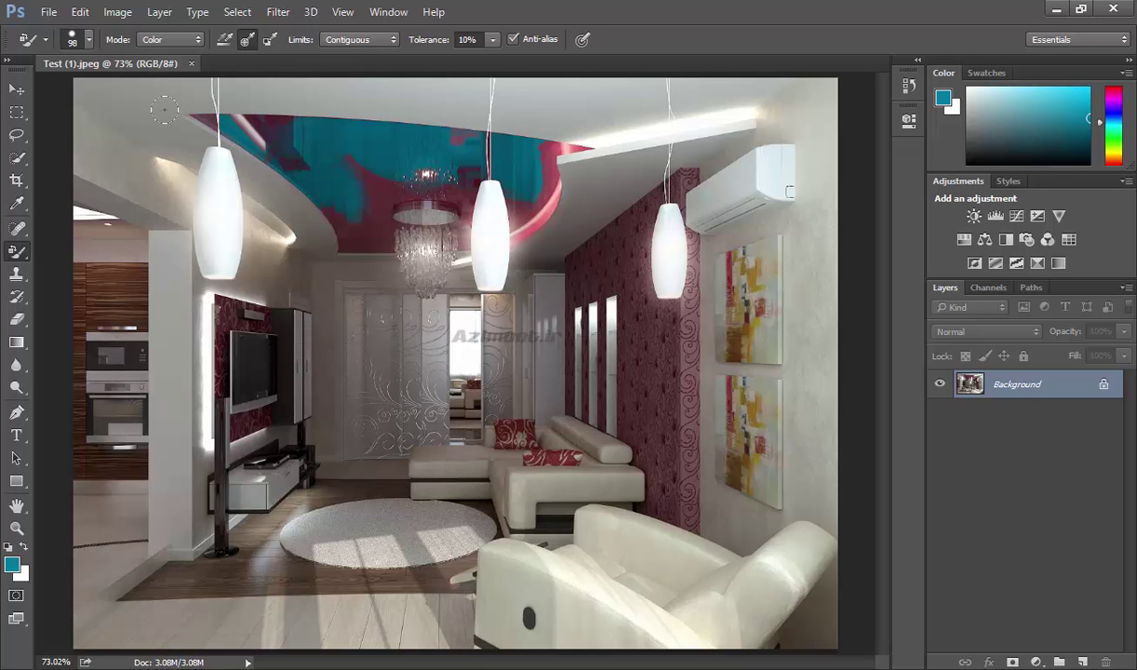
drag(272, 130, 265, 156)
key(F12)
drag(422, 48, 427, 49)
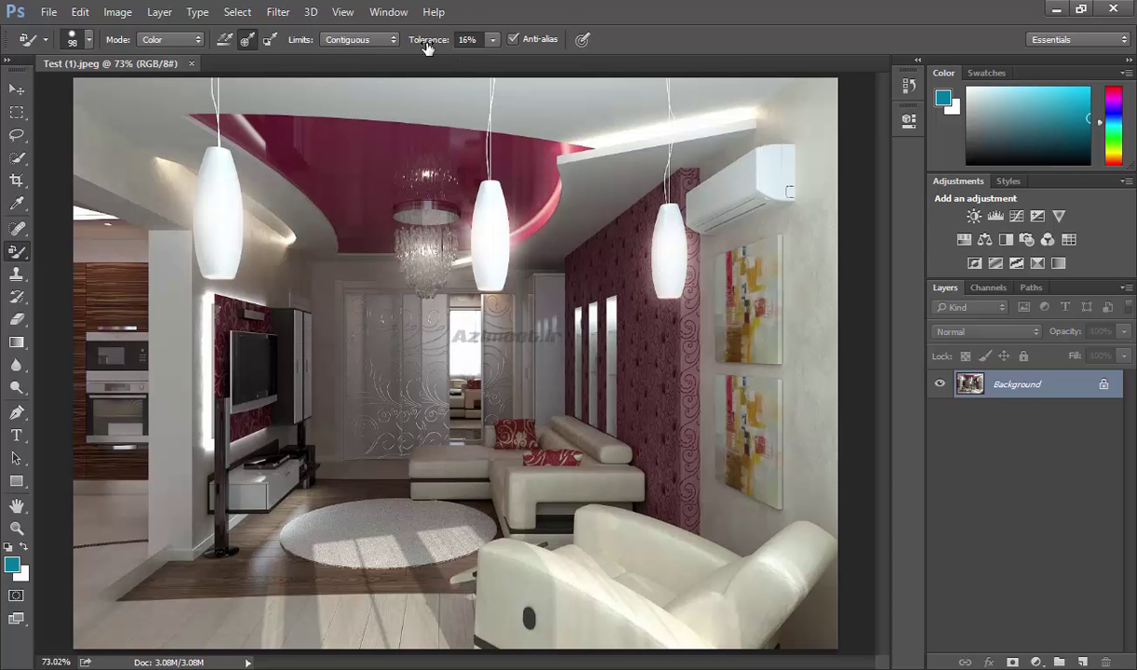
mouse_move(395, 130)
mouse_down()
mouse_move(289, 105)
mouse_move(224, 118)
mouse_move(323, 187)
mouse_move(440, 128)
mouse_move(531, 175)
mouse_move(465, 137)
mouse_move(444, 165)
mouse_up()
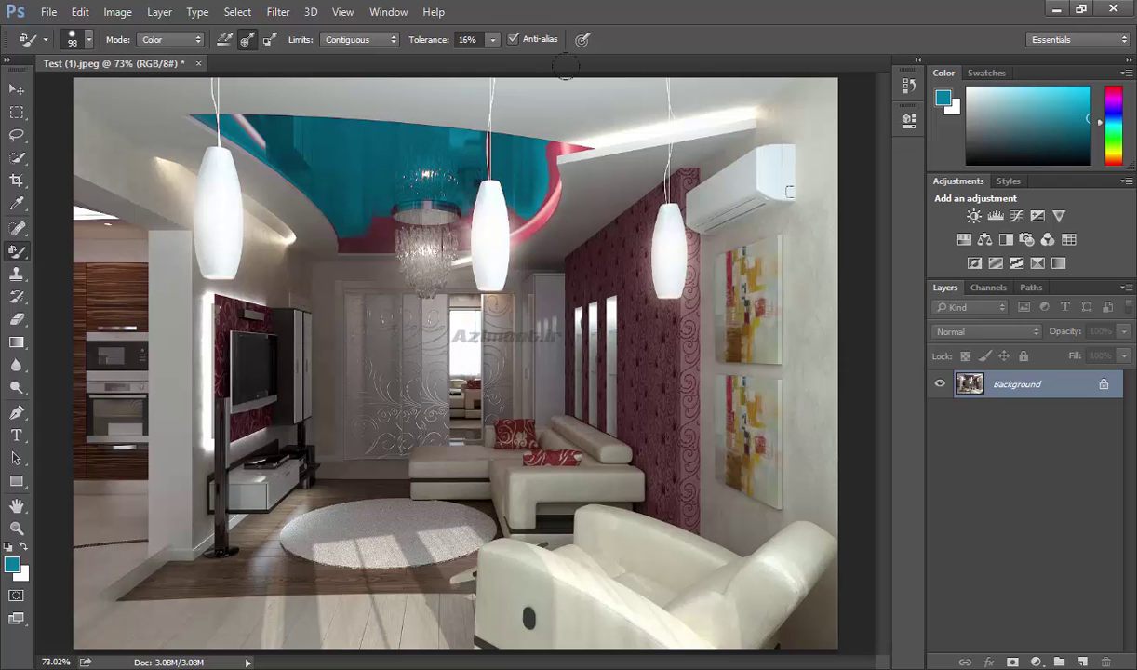
key(F12)
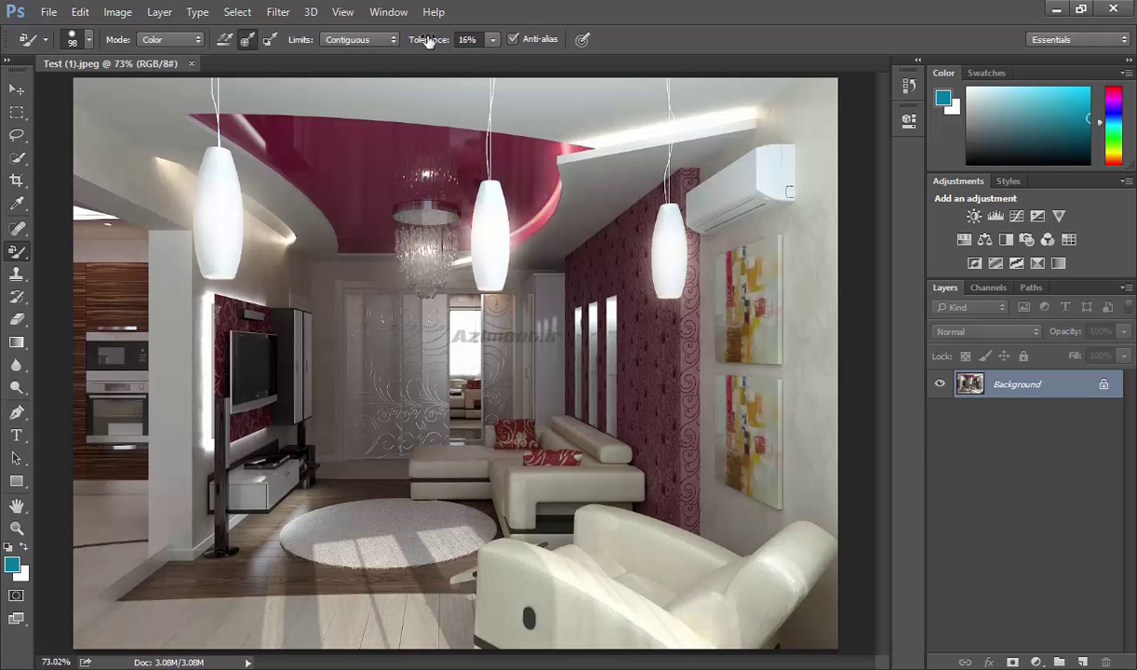
mouse_move(429, 40)
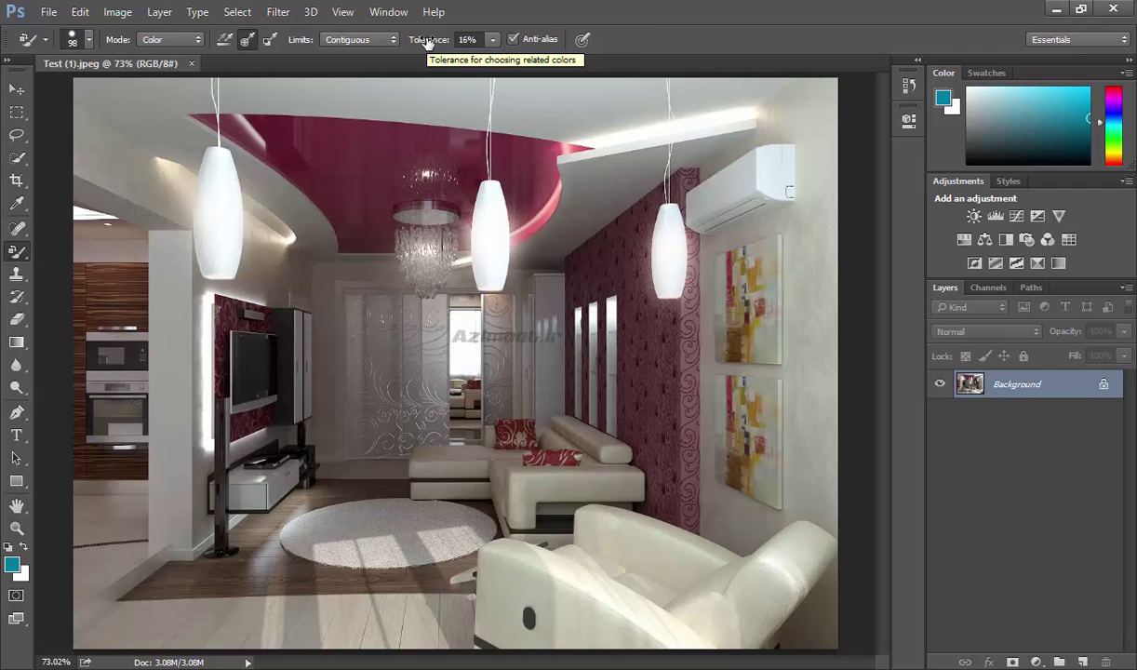
drag(427, 42, 444, 43)
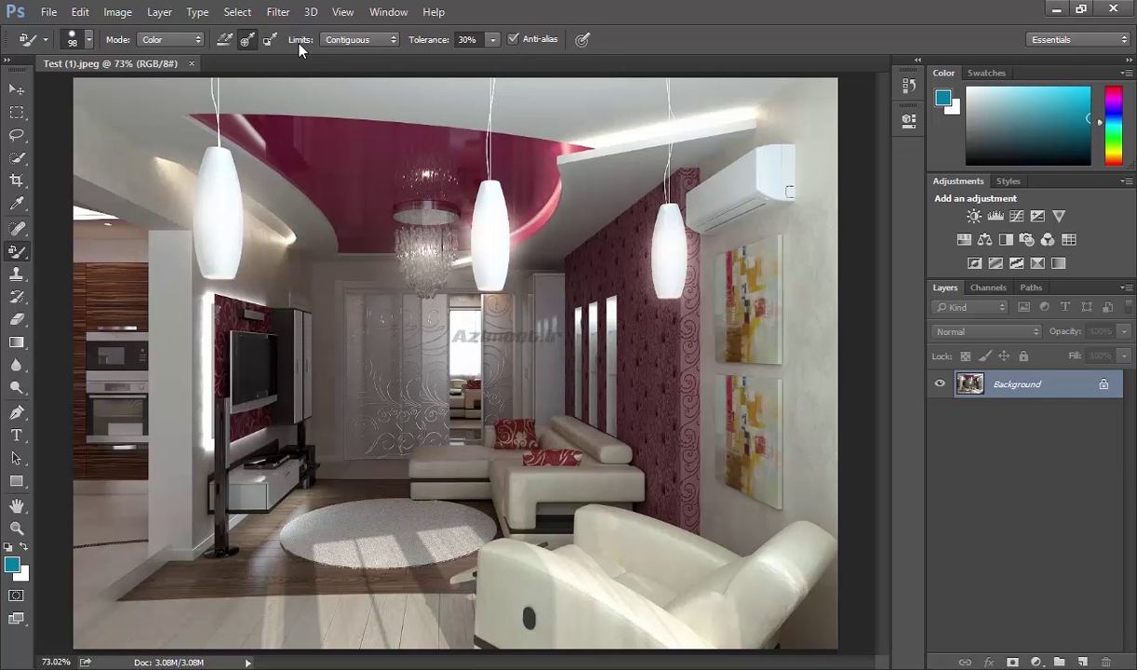
click(381, 39)
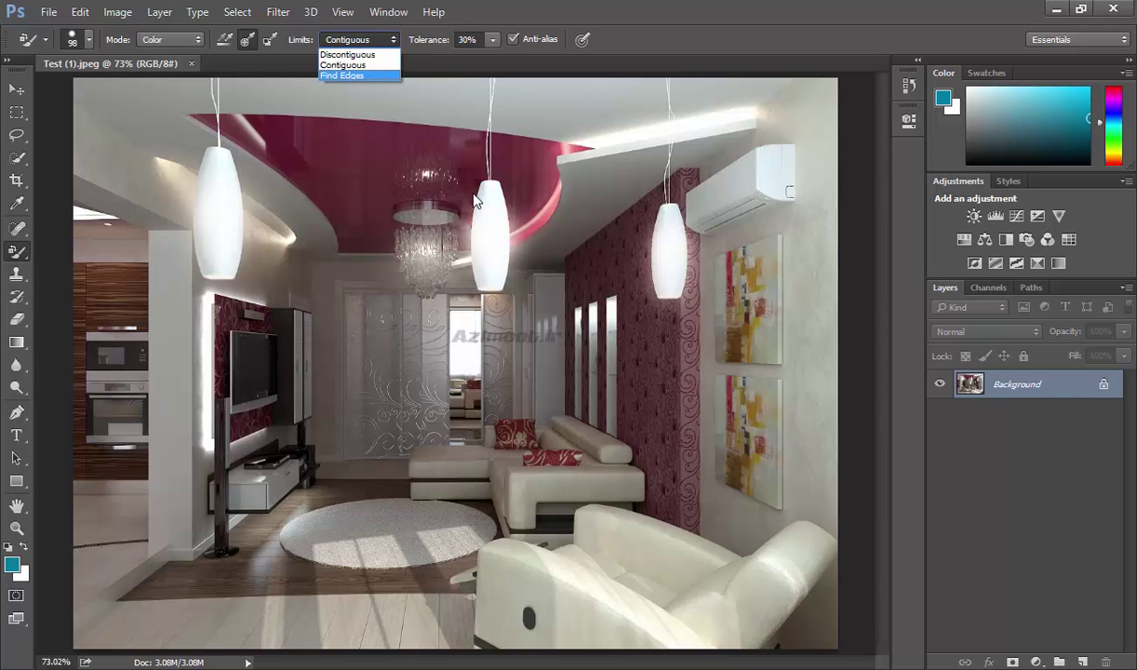
click(350, 75)
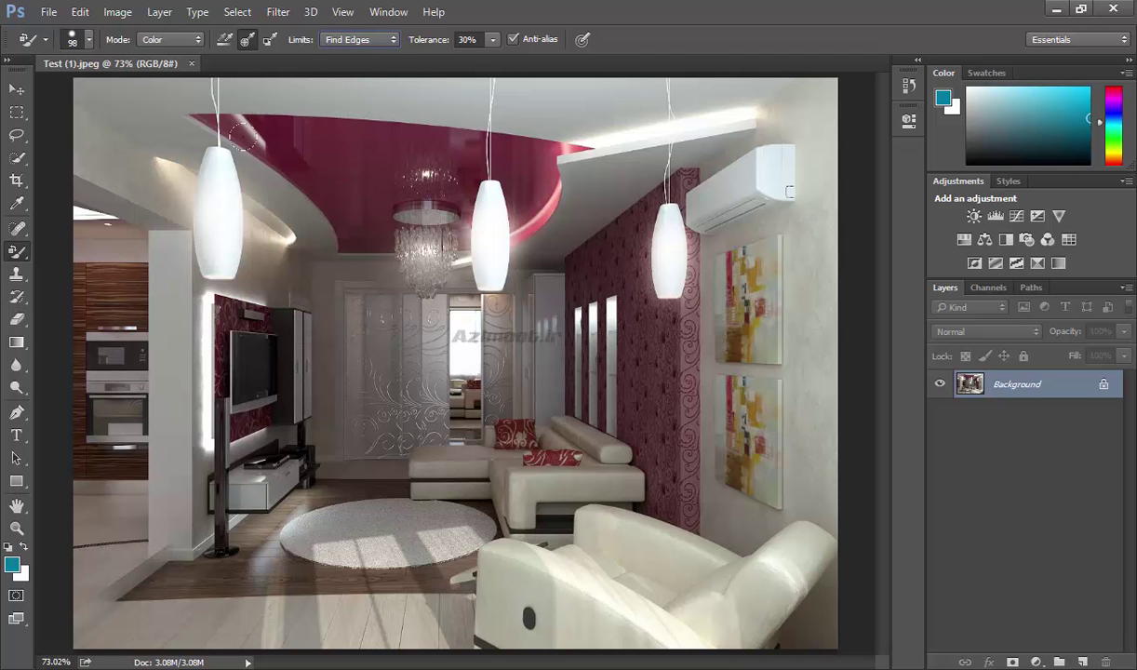
click(367, 42)
click(363, 64)
Select the magenta ceiling with the Magic Wand, then deselect with Ctrl+D.
click(16, 160)
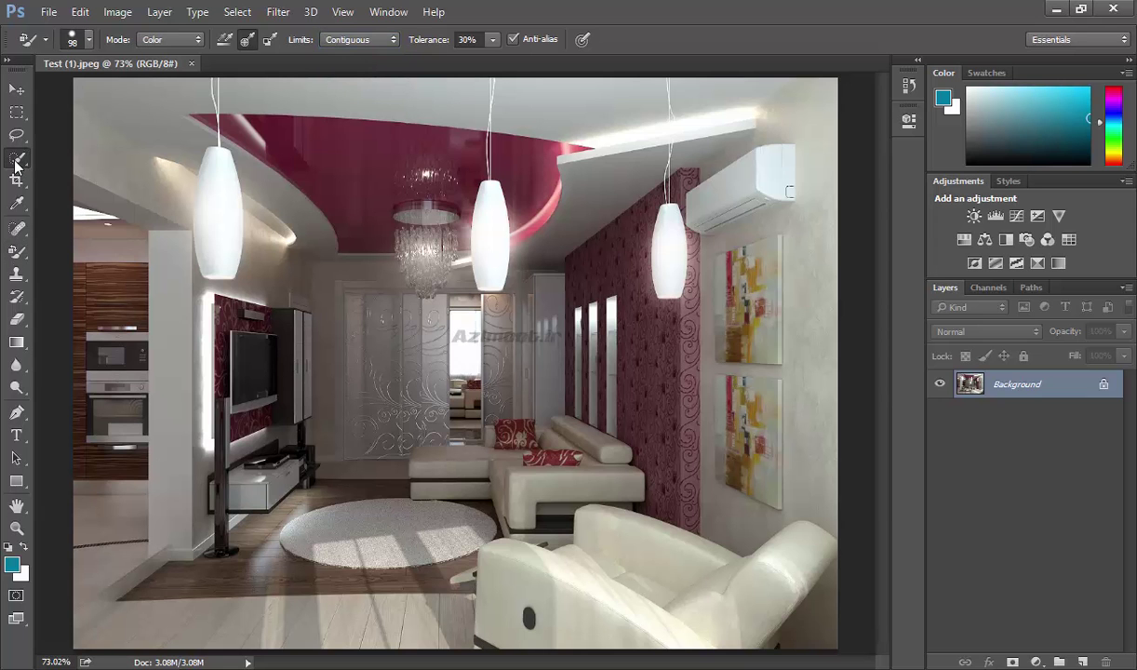
click(72, 156)
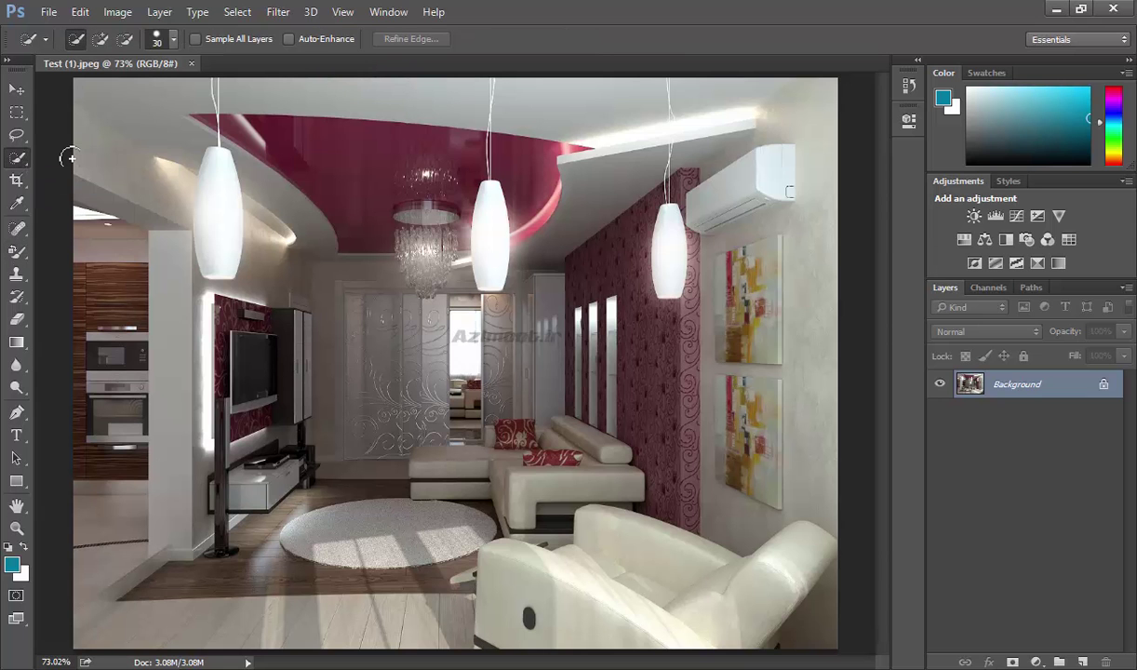
right_click(23, 167)
click(99, 165)
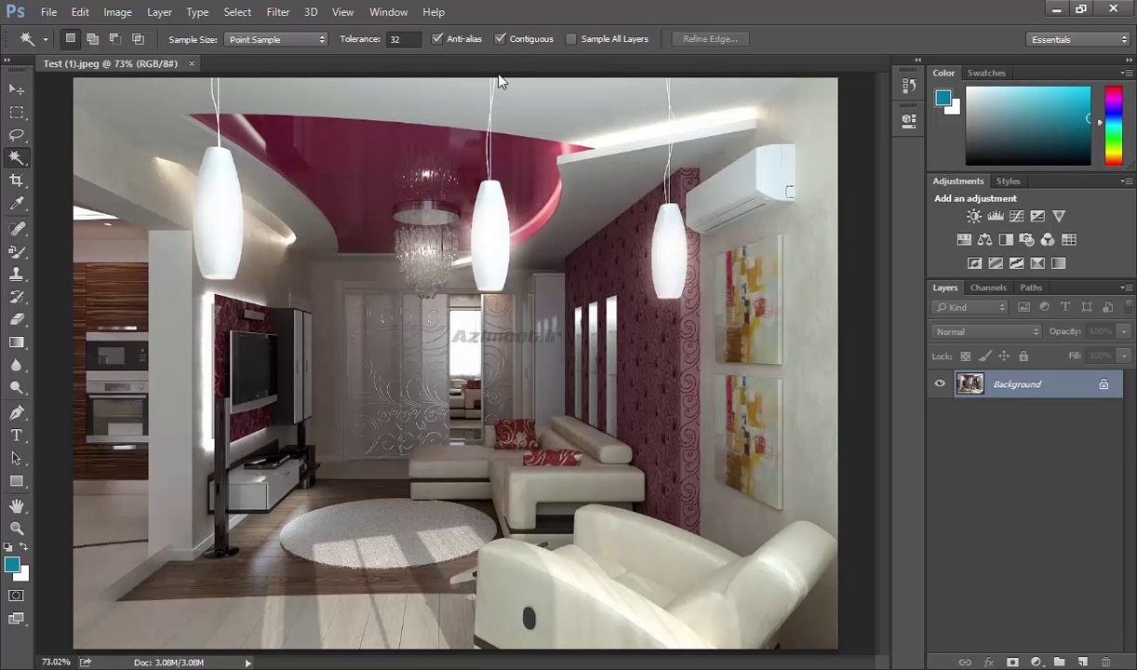
click(350, 144)
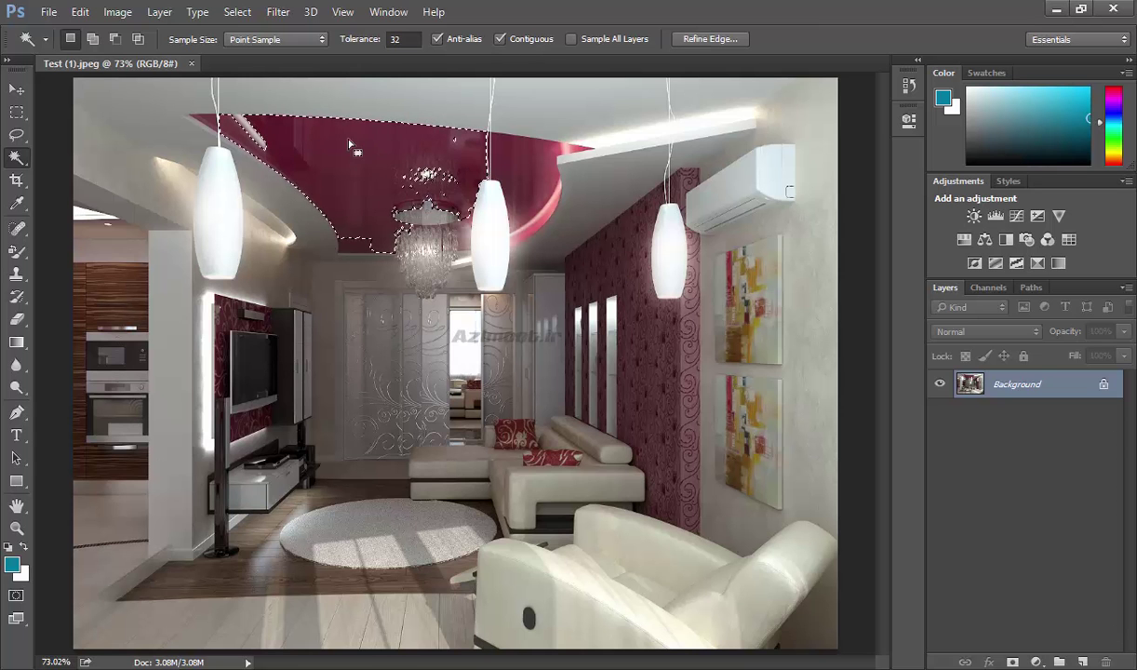
key(ctrl+d)
Turn off Contiguous, select every magenta area, then deselect.
click(520, 40)
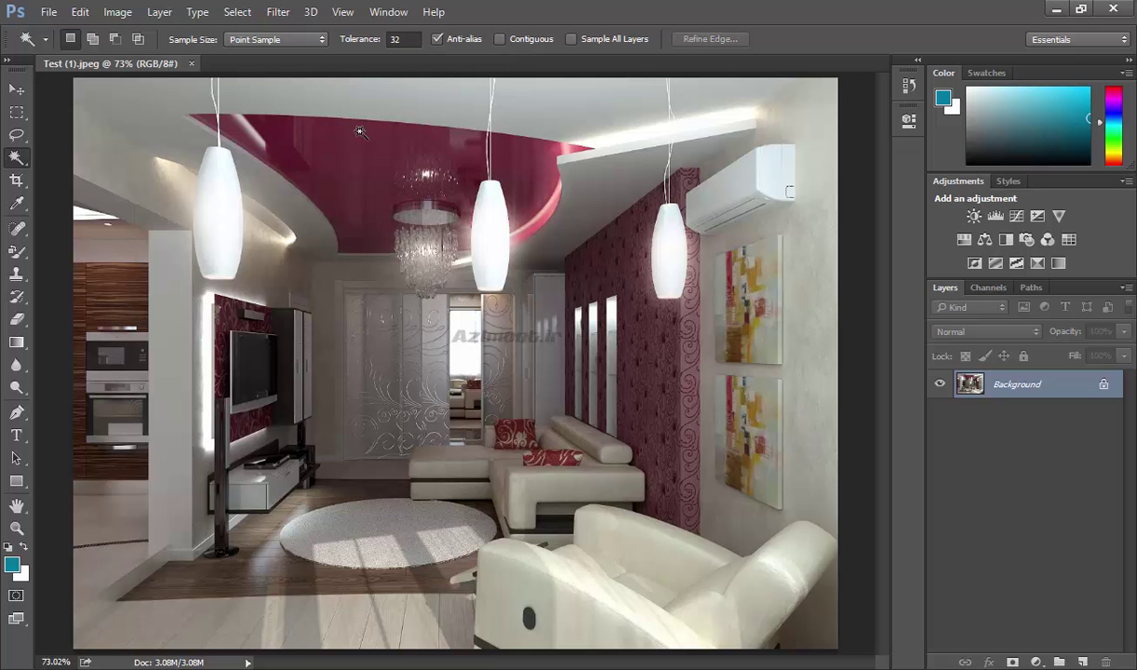
click(332, 144)
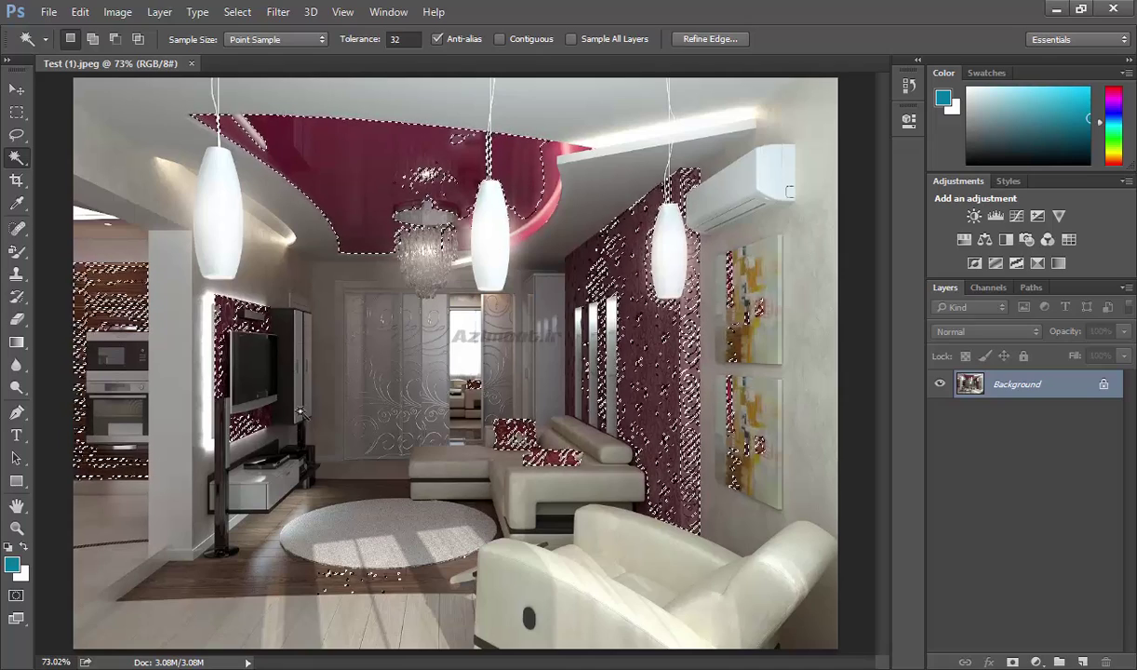
key(ctrl+d)
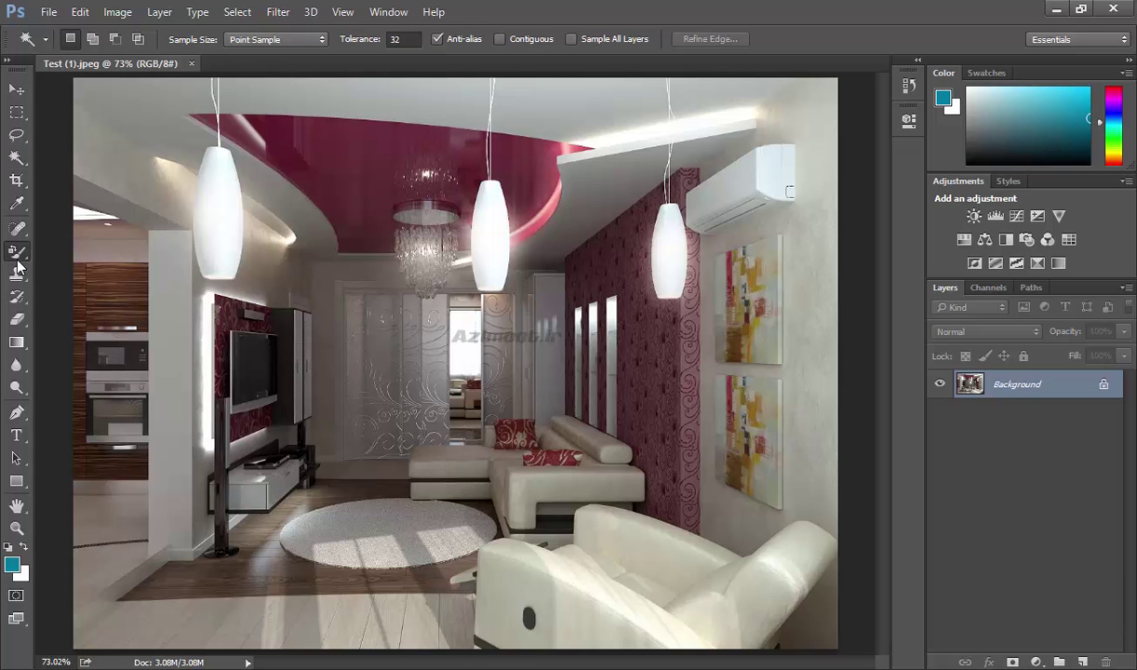
click(17, 251)
Paint a teal stroke over the ceiling and wall with Color Replacement, then undo it.
click(108, 269)
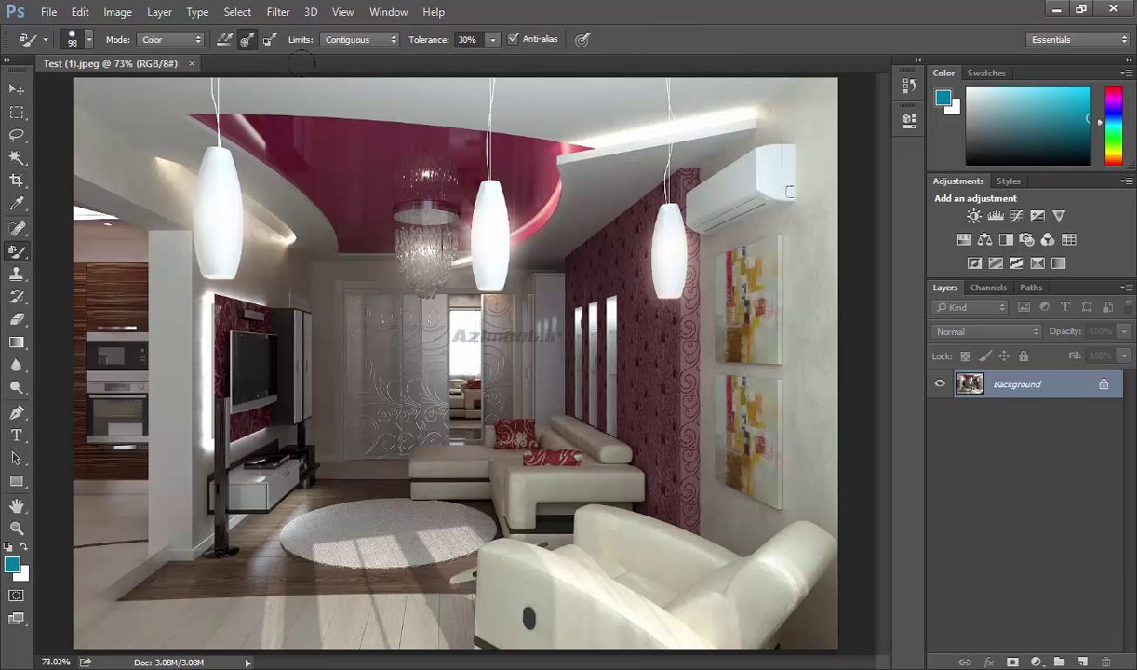
mouse_move(329, 127)
mouse_down()
mouse_move(322, 140)
mouse_move(421, 147)
mouse_move(634, 384)
mouse_up()
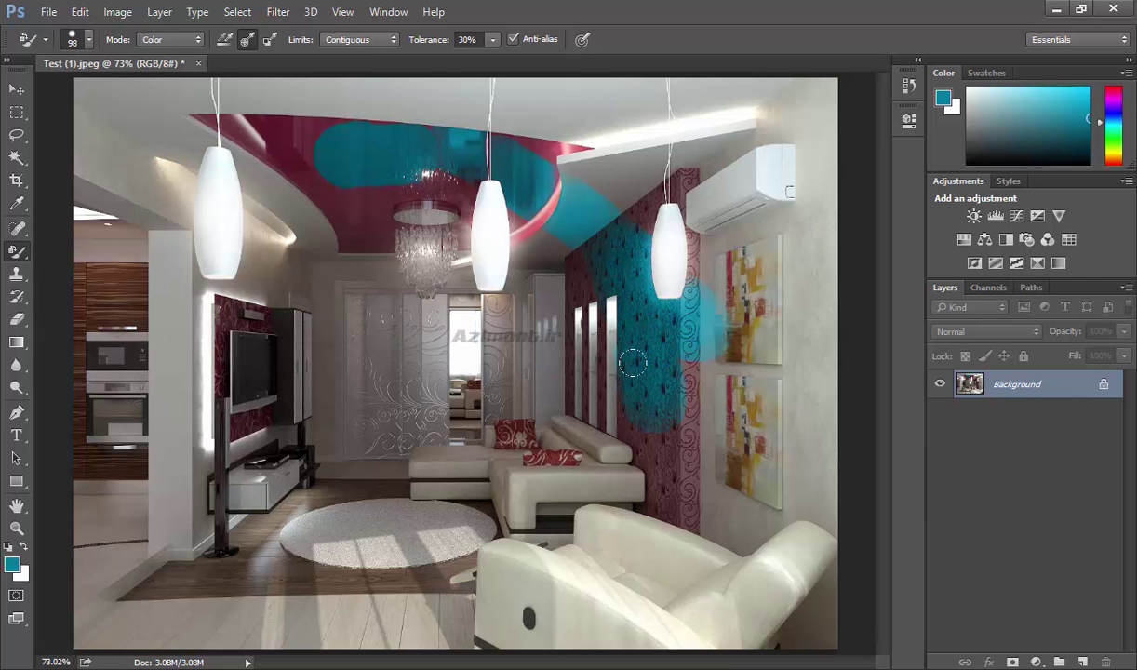
key(ctrl+z)
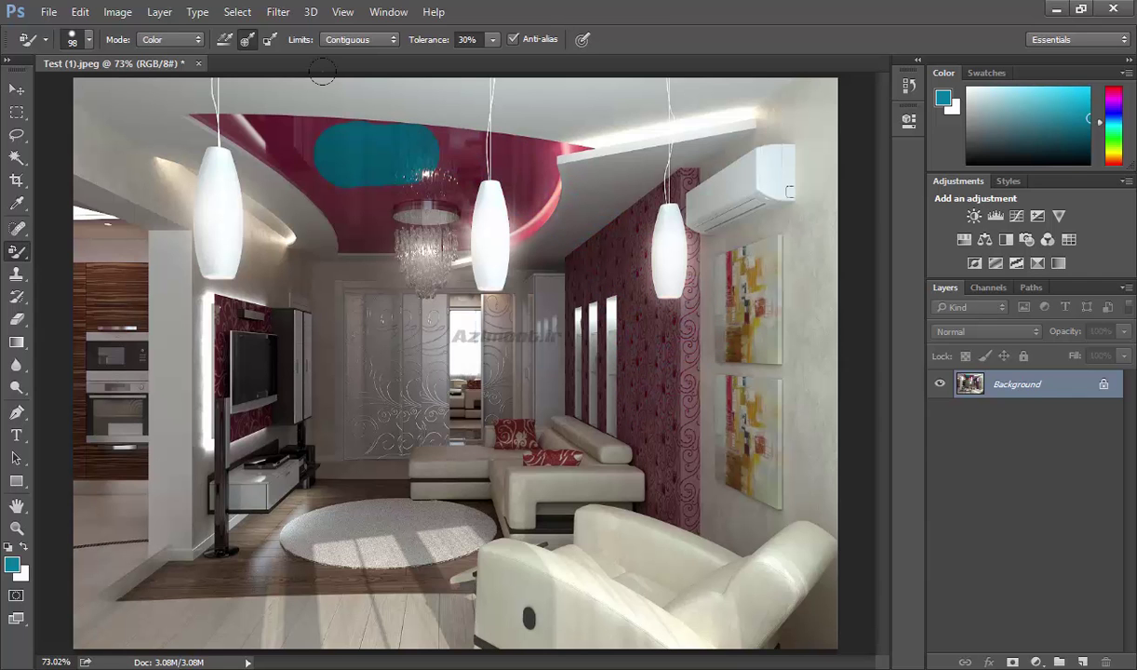
key(ctrl+alt+z)
Set Limits to Discontiguous, paint teal across the ceiling and right wall, then undo.
click(355, 39)
click(368, 56)
mouse_move(344, 149)
mouse_down()
mouse_move(361, 137)
mouse_move(612, 264)
mouse_move(604, 344)
mouse_move(653, 389)
mouse_up()
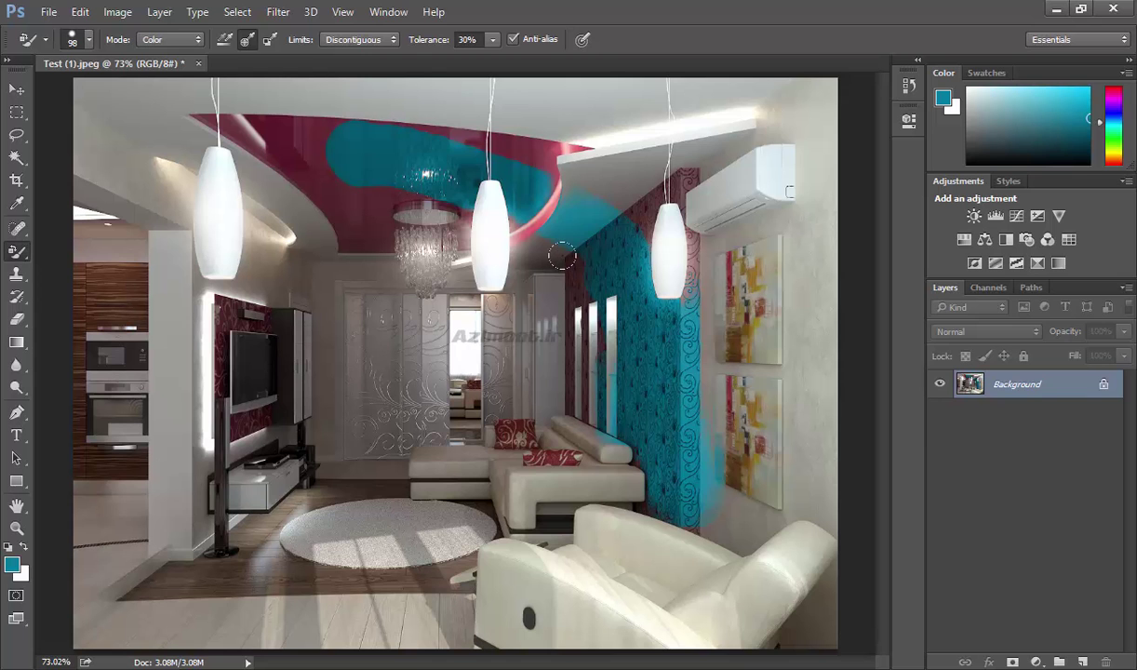
key(ctrl+z)
Test tolerances of 7%, 24% and 26% with teal ceiling strokes, undoing each.
drag(426, 41, 412, 45)
key(Return)
drag(368, 128, 521, 191)
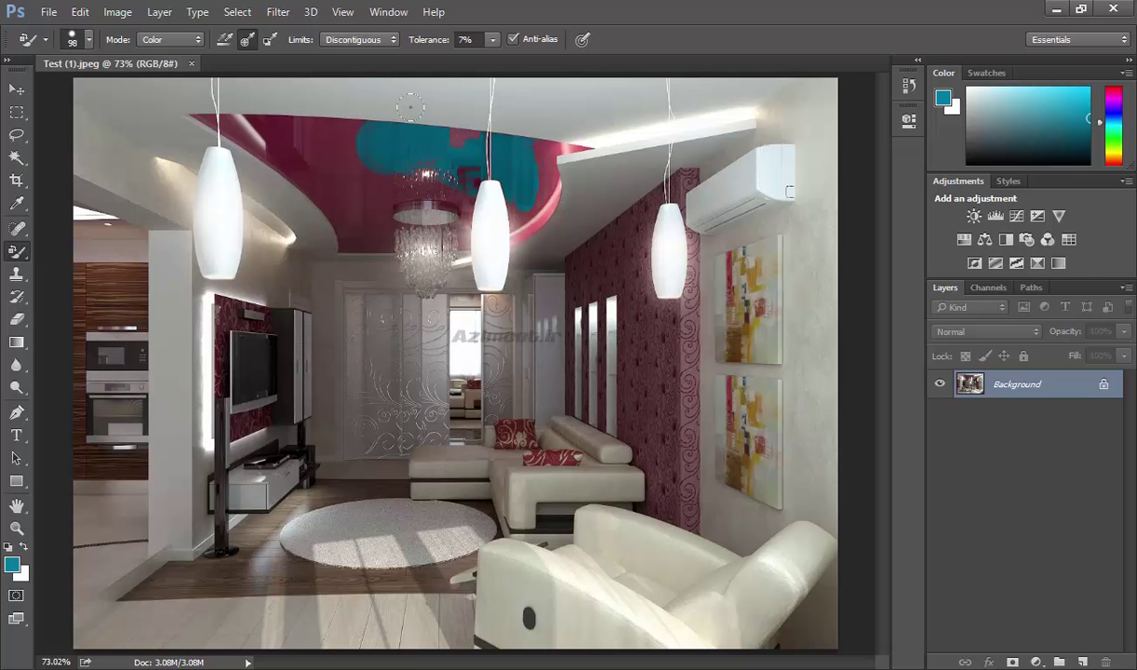
drag(419, 40, 435, 40)
drag(444, 119, 620, 299)
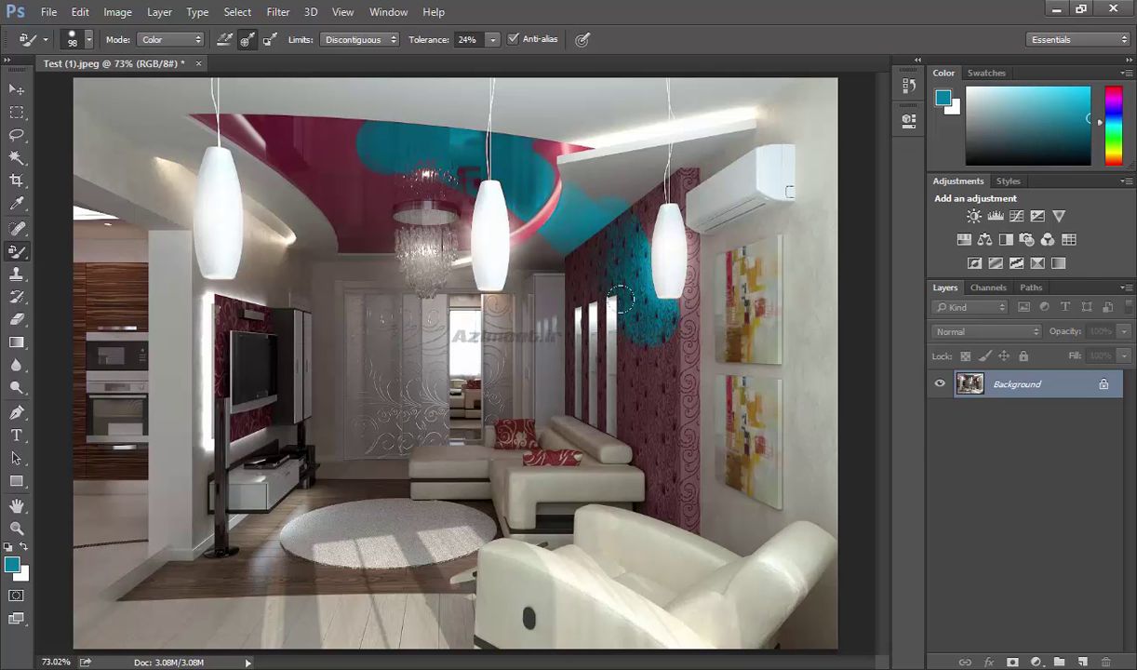
key(ctrl+z)
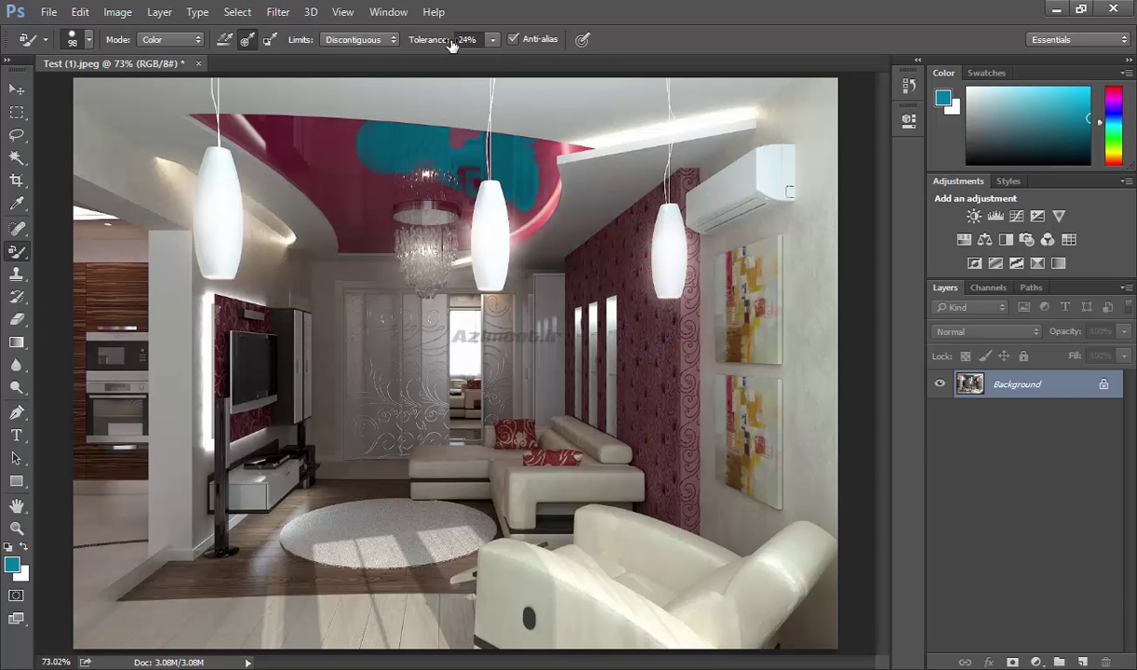
drag(406, 41, 434, 41)
key(ctrl+z)
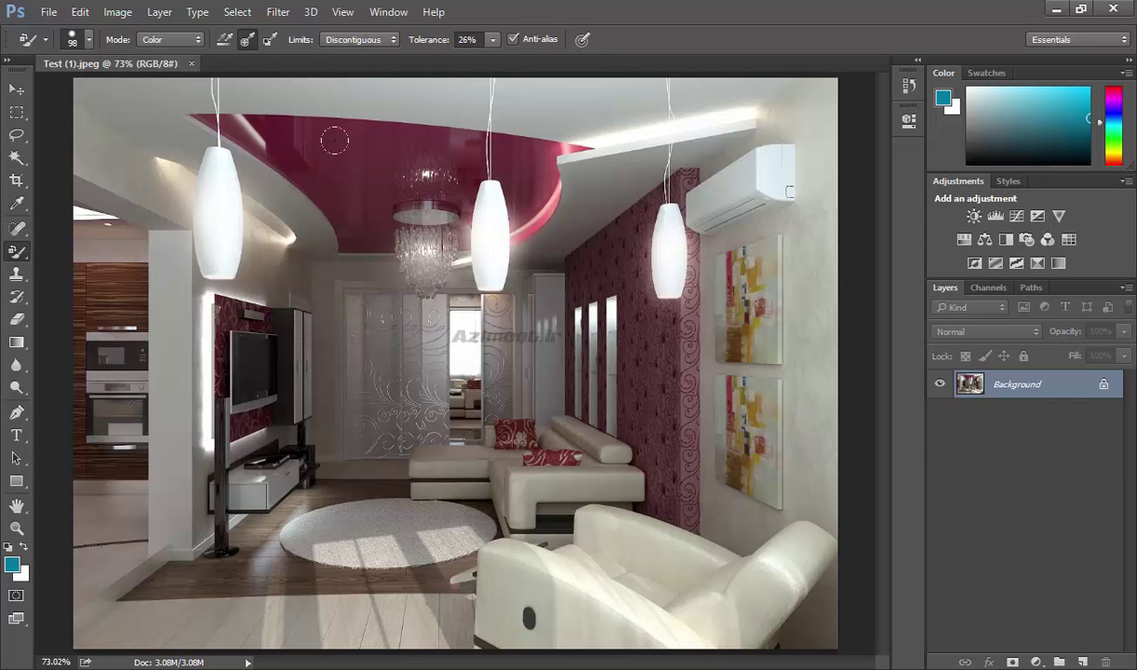
Set the replacement Limits back to Contiguous and leave the teal foreground colour unchanged.
click(341, 39)
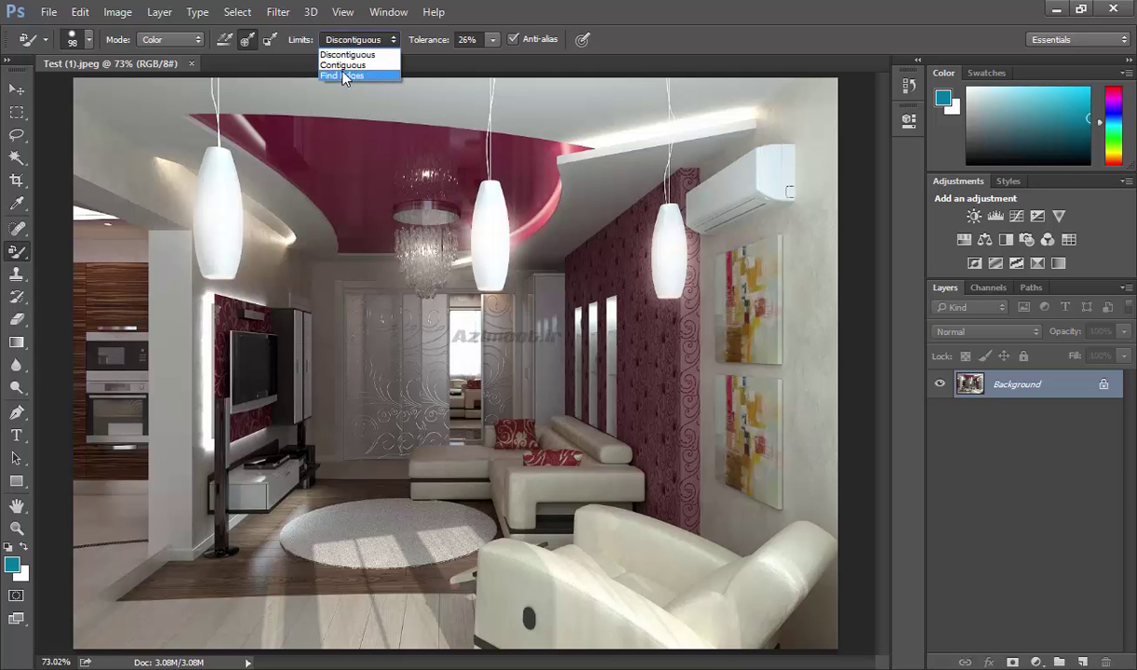
click(344, 66)
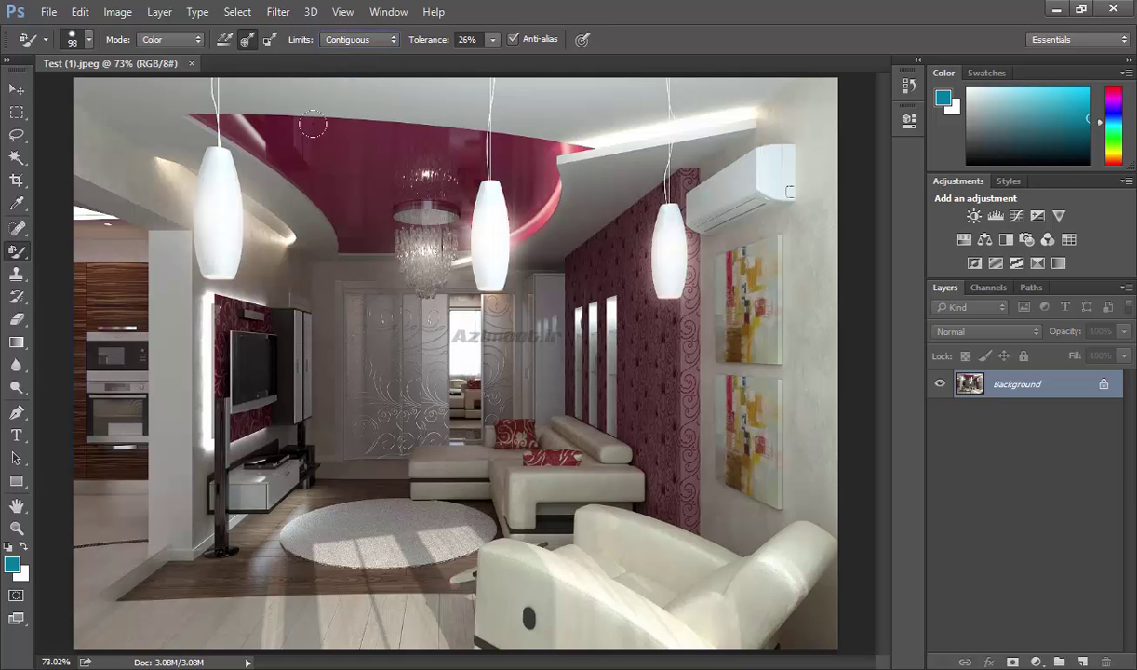
click(11, 564)
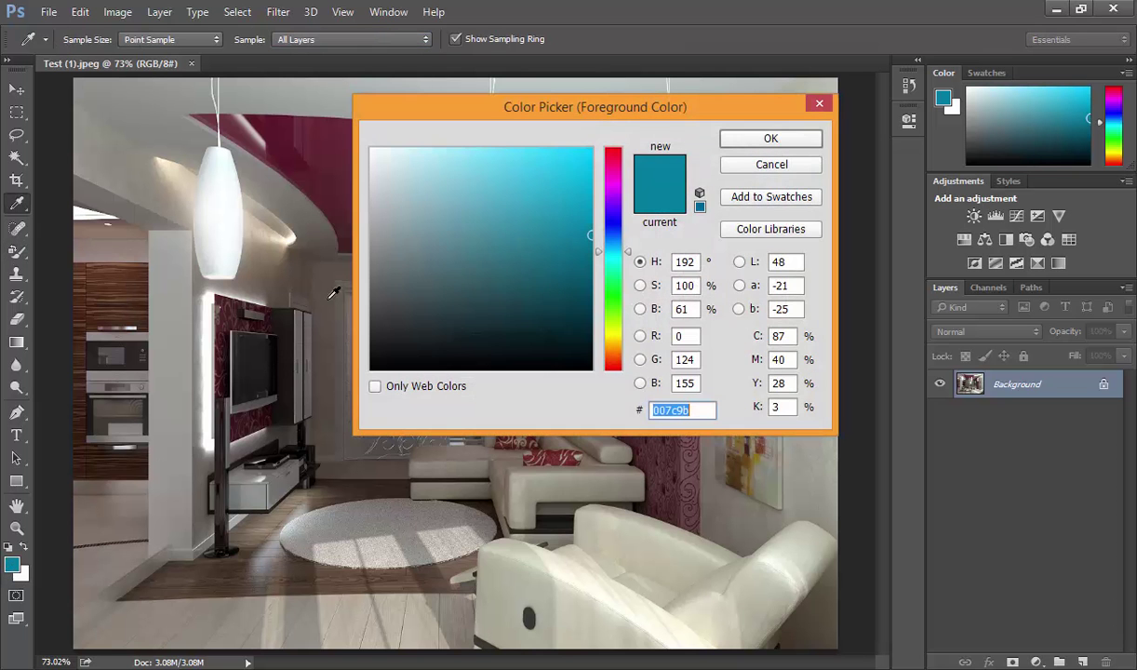
click(736, 168)
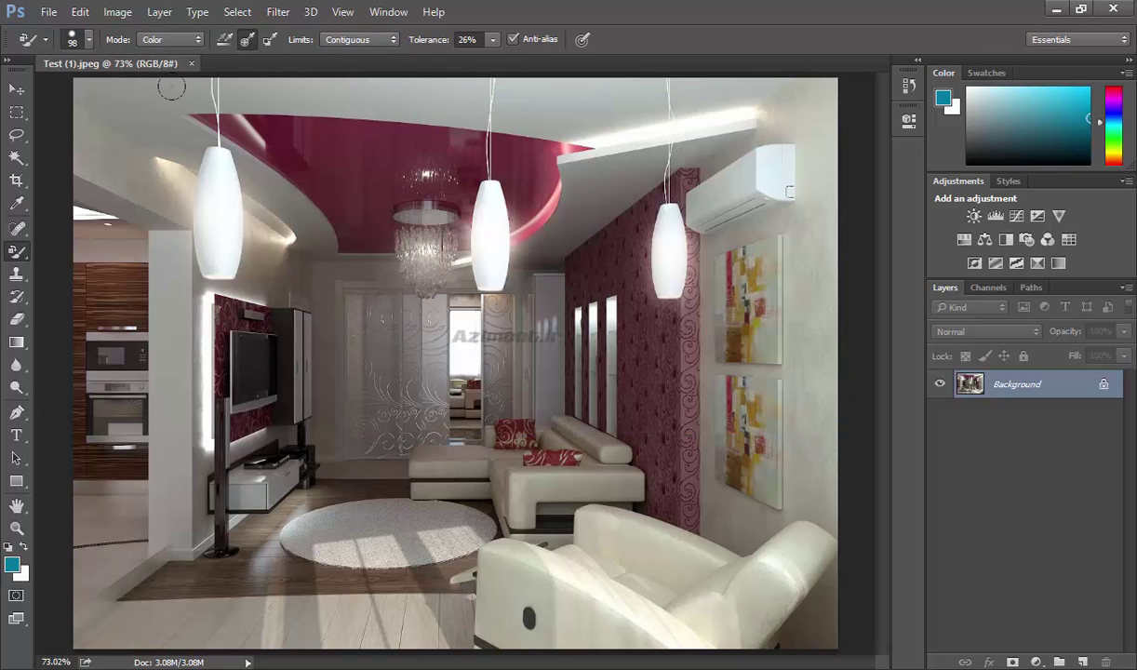
Switch Sampling to Once and keep Limits at Contiguous.
click(248, 38)
click(358, 39)
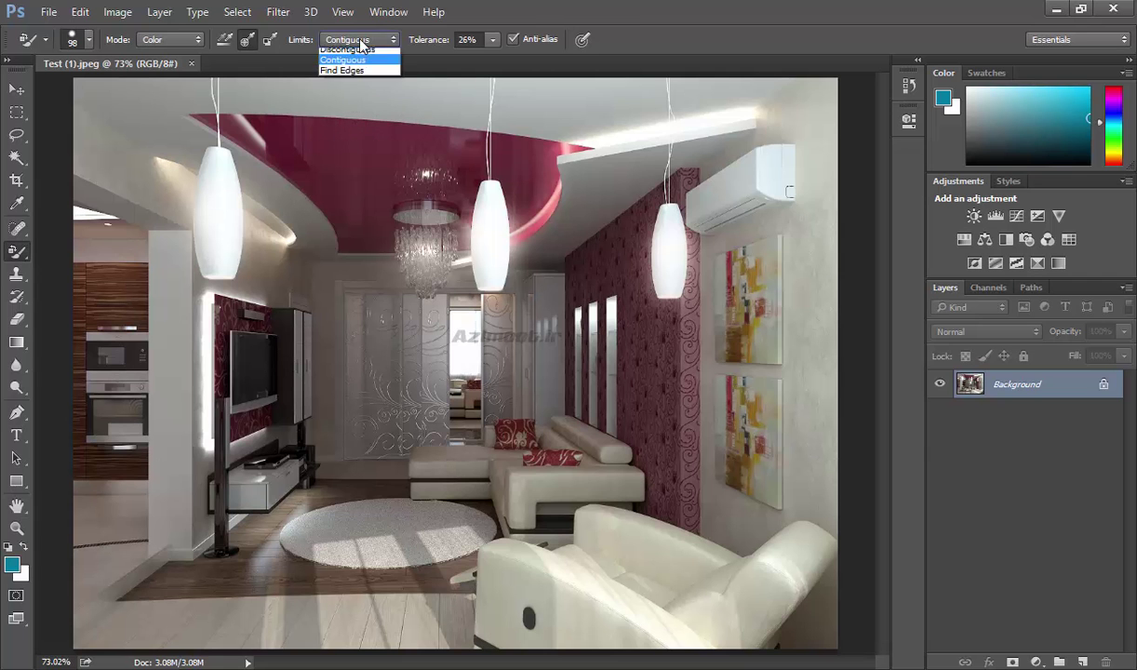
click(351, 65)
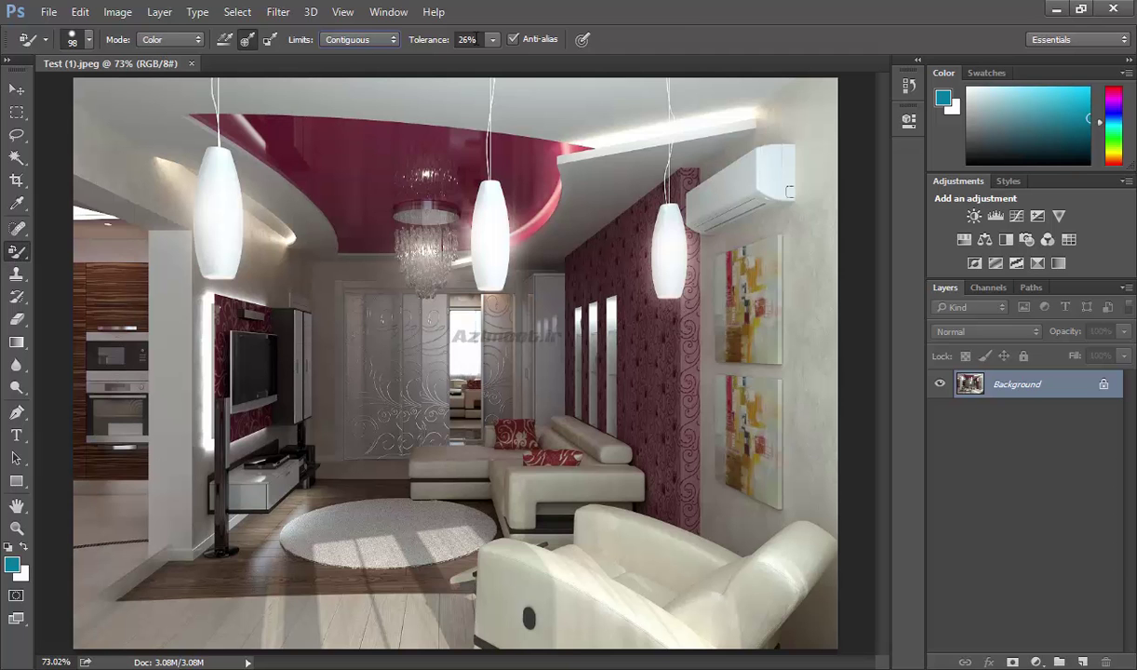
Switch to the Mixer Brush and smear test strokes across the ceiling.
right_click(17, 252)
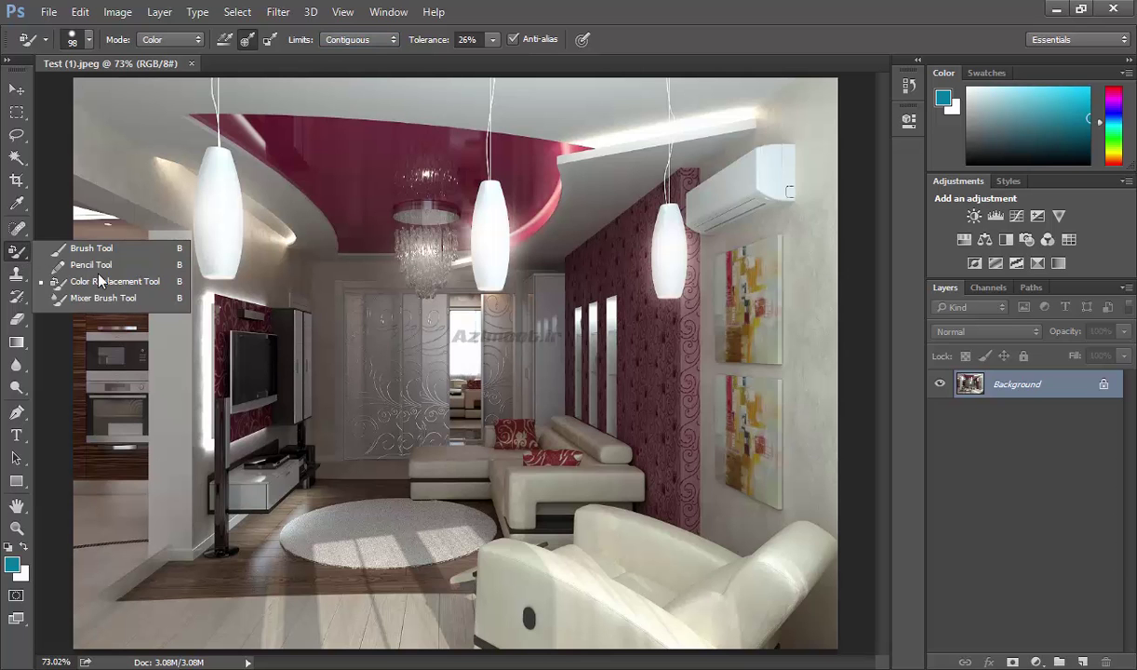
click(93, 298)
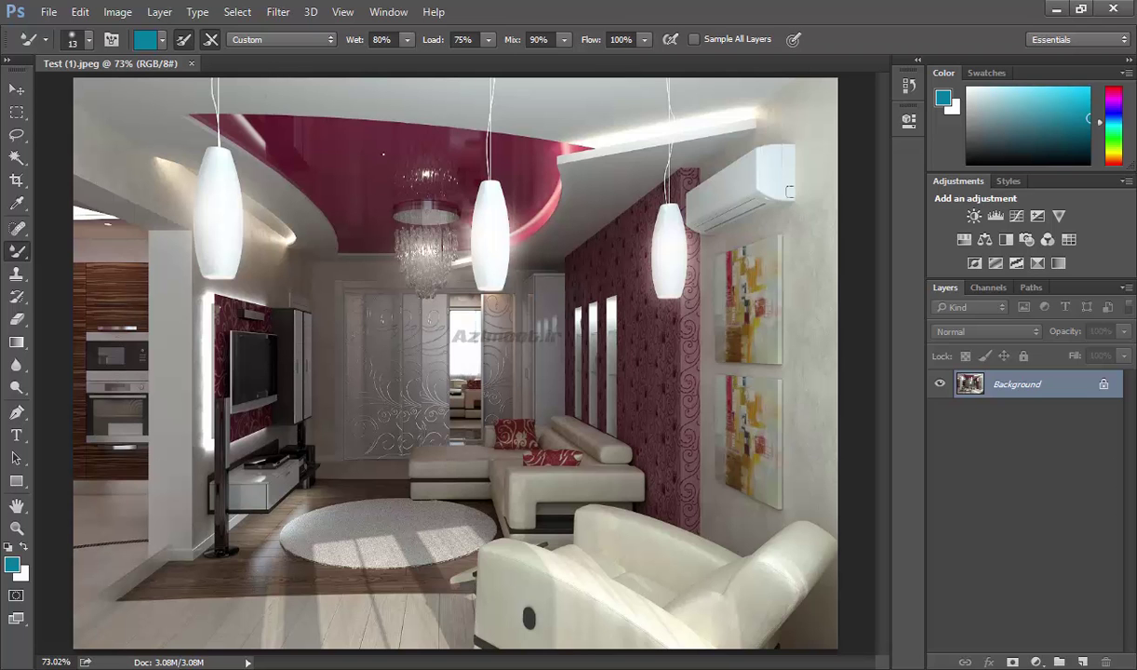
mouse_move(451, 97)
mouse_down()
mouse_move(421, 119)
mouse_move(433, 124)
mouse_move(336, 117)
mouse_up()
drag(321, 99, 298, 121)
drag(281, 102, 198, 167)
Smear more strokes over the left pendant lamp, pink ceiling edge and wall, then show the presets.
drag(272, 161, 224, 176)
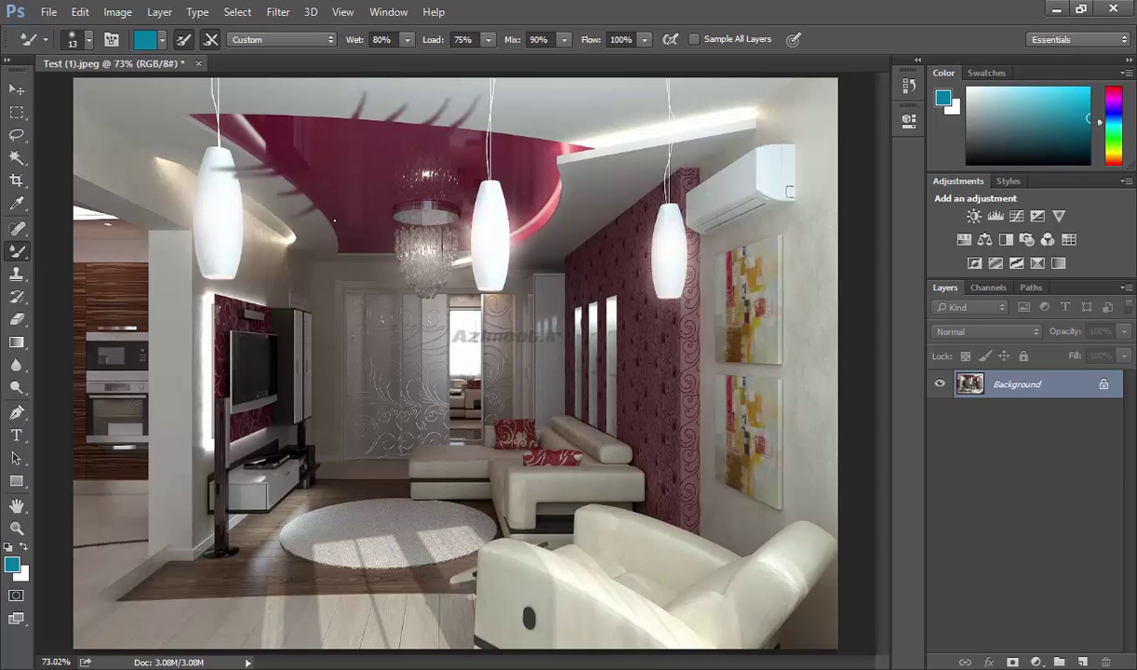
drag(598, 157, 577, 104)
drag(466, 109, 545, 158)
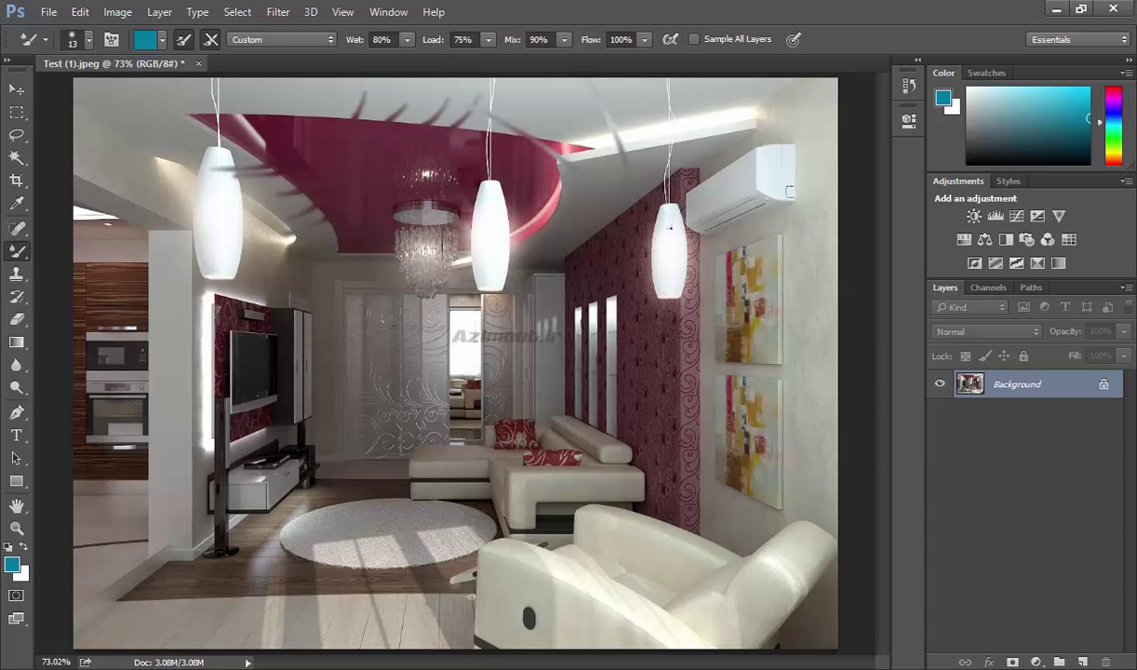
mouse_move(735, 314)
mouse_down()
mouse_move(712, 274)
mouse_move(773, 261)
mouse_move(763, 286)
mouse_move(756, 232)
mouse_up()
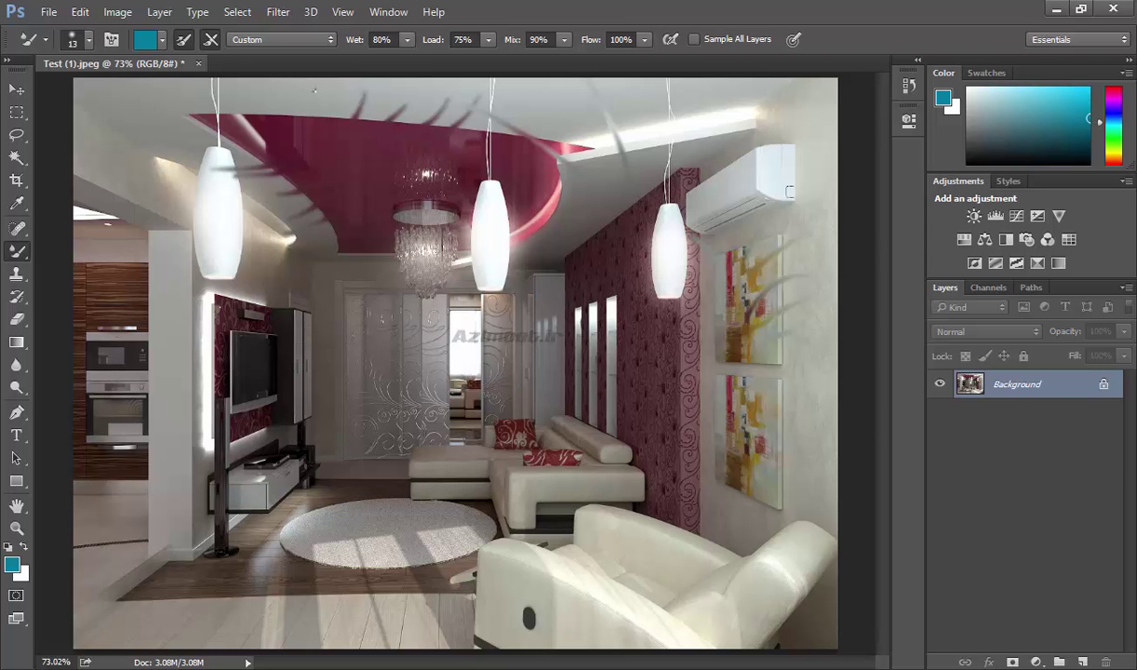
click(292, 41)
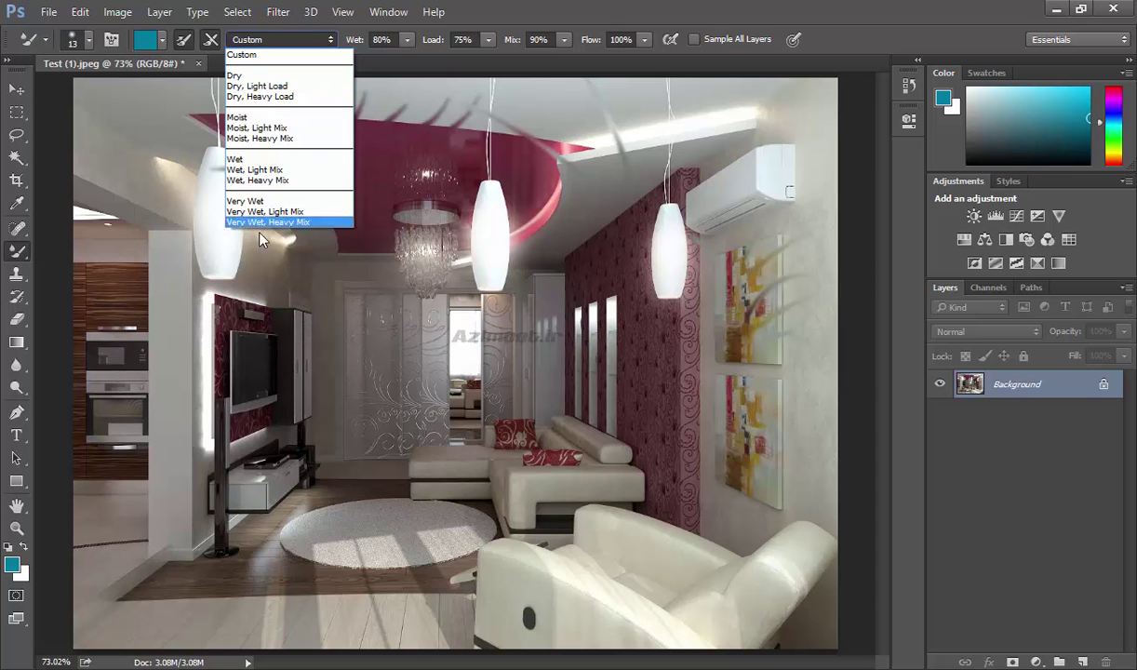
Try the Dry and Wet presets, then settle on Very Wet (Wet 100%, Load 50%, Mix 50%).
click(238, 75)
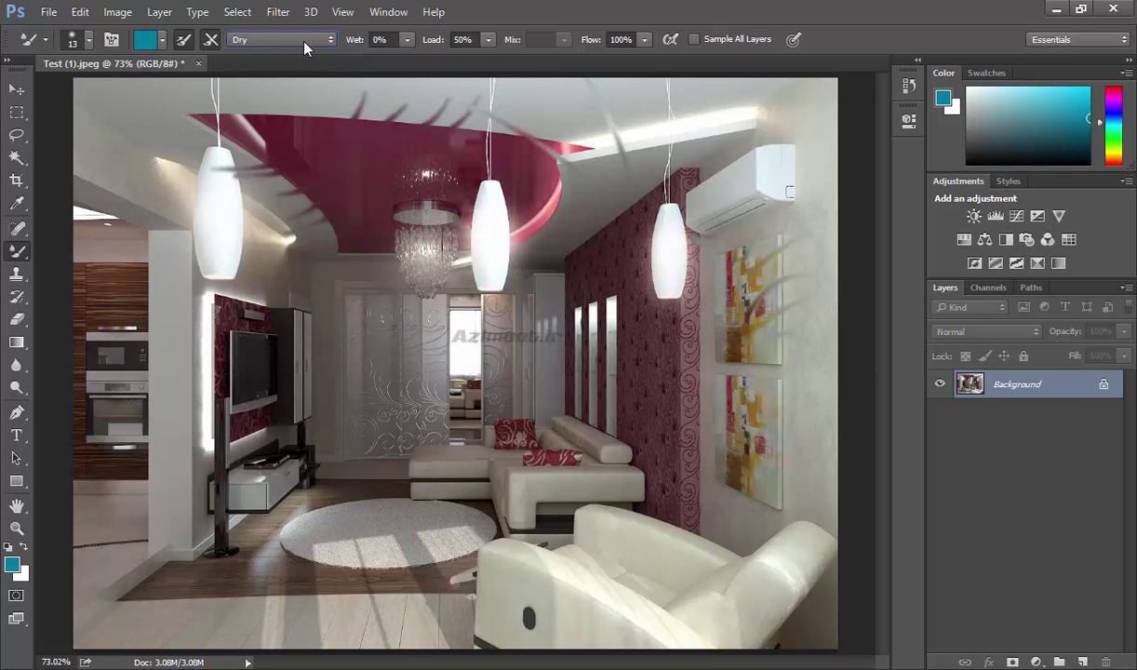
click(279, 40)
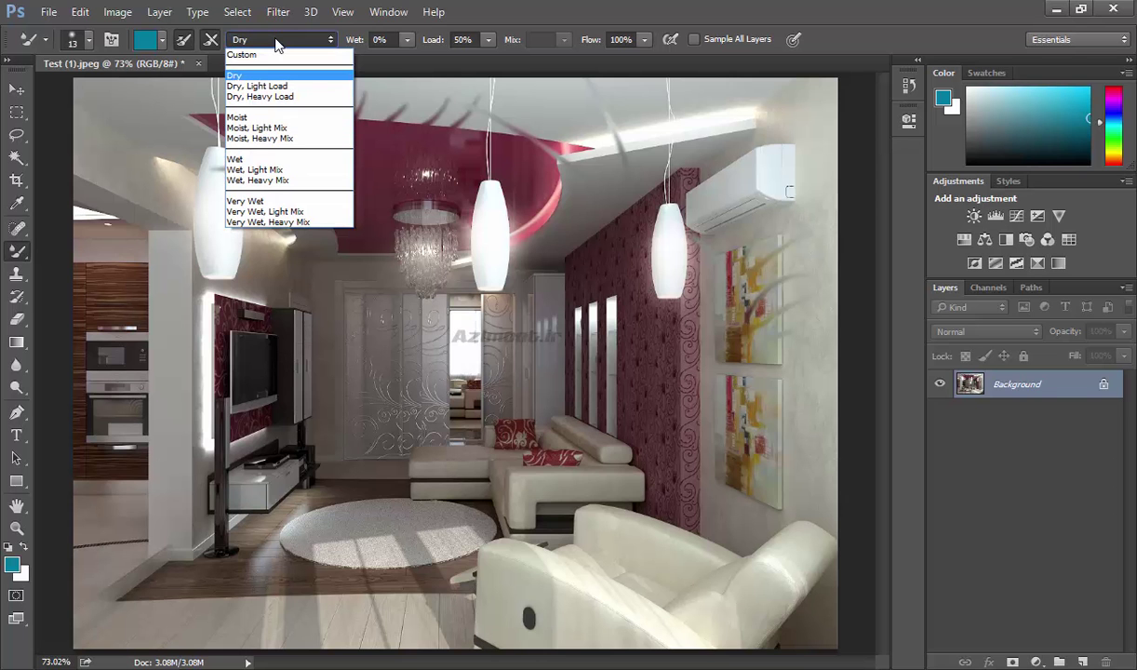
click(251, 158)
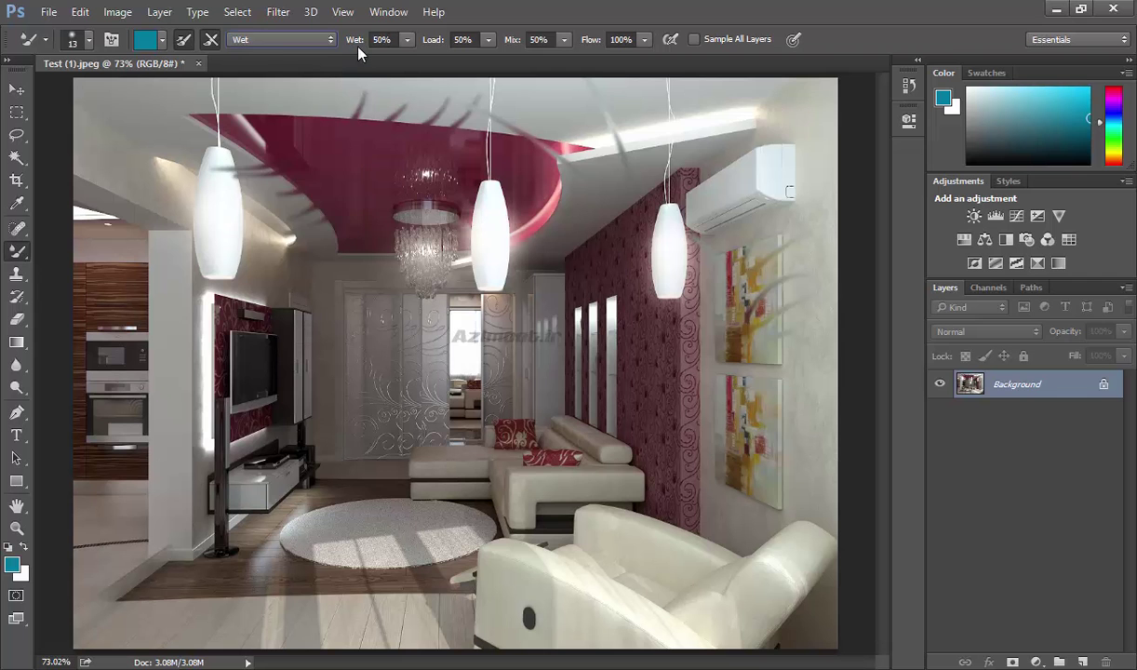
click(275, 40)
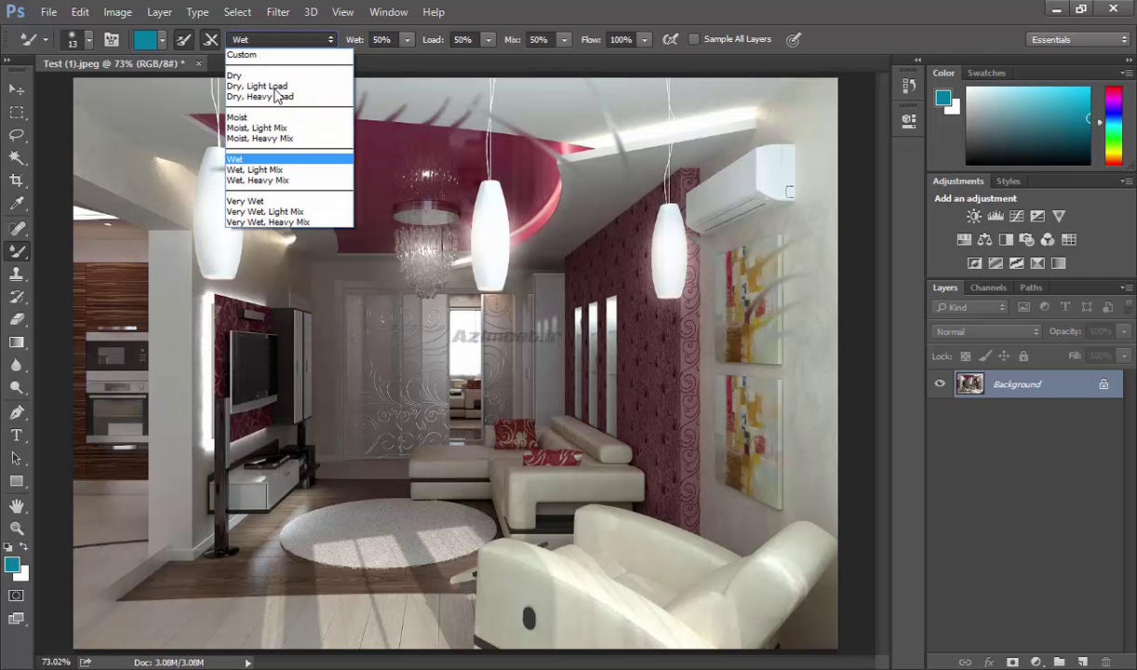
click(263, 202)
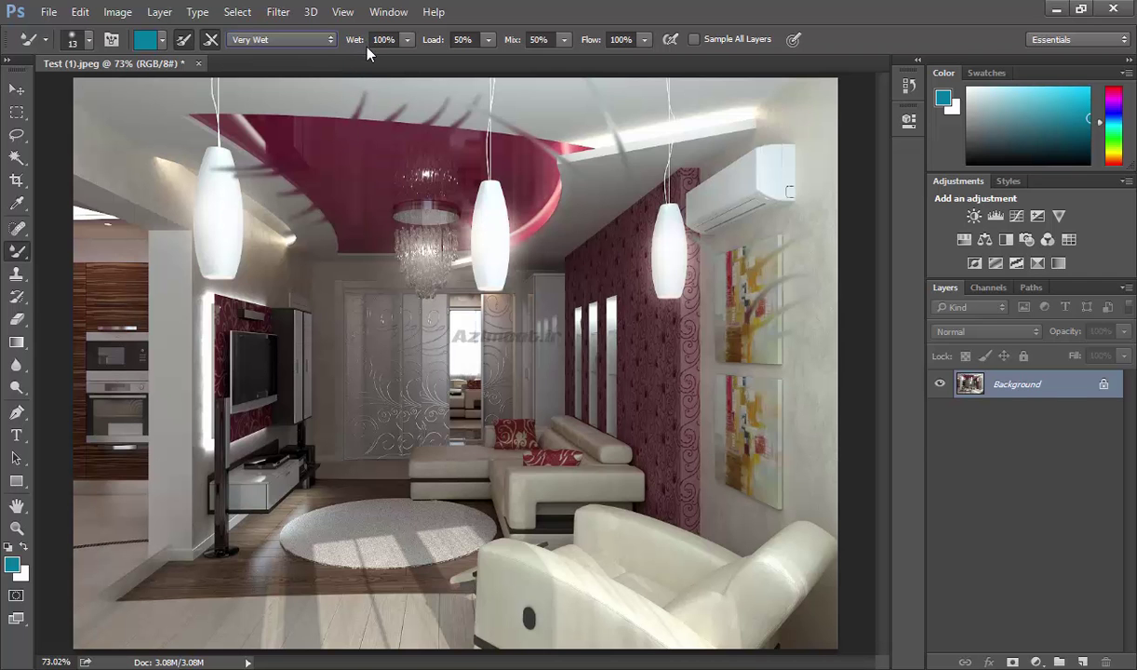
click(260, 39)
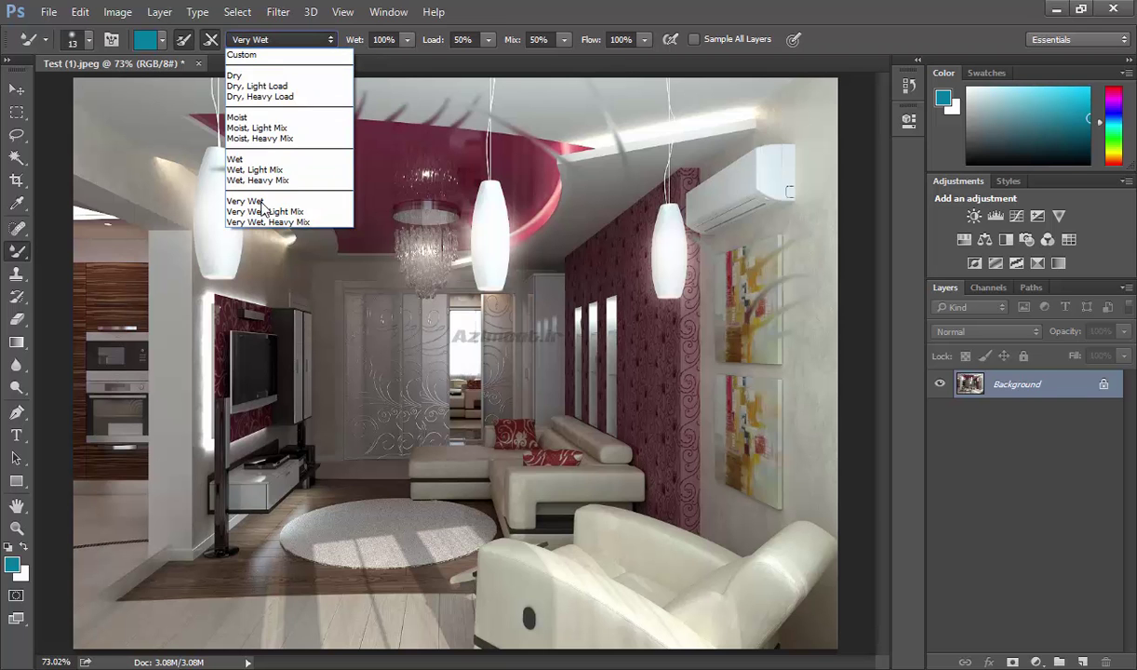
click(290, 33)
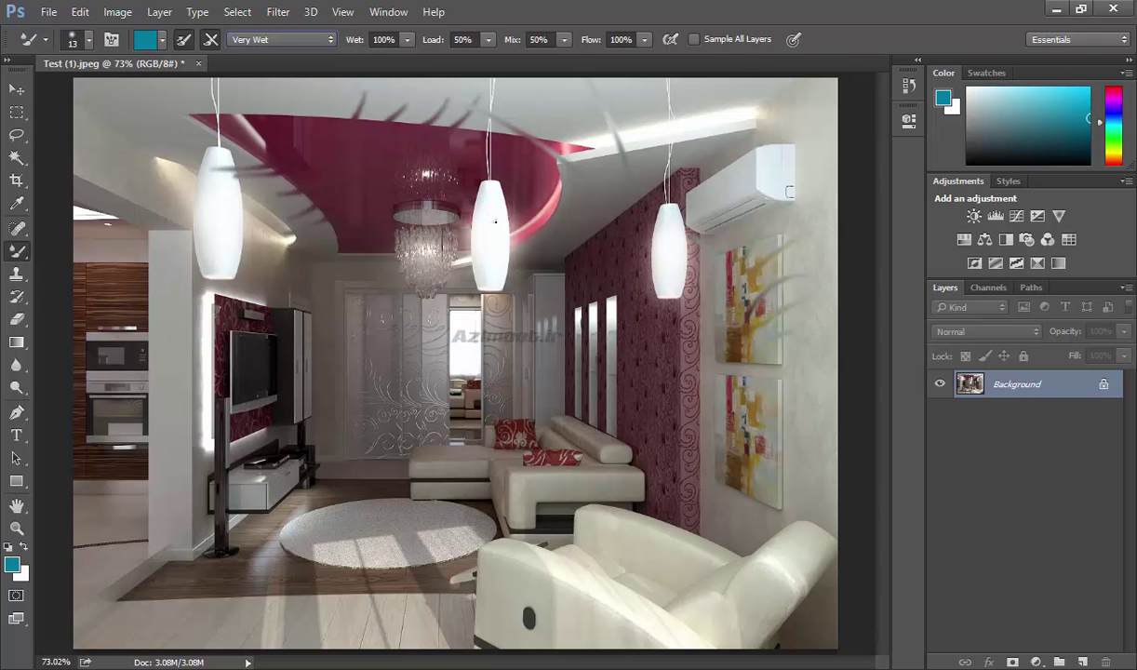
Revert the image, enlarge the brush to 57, and test strokes with Wet lowered to 0%.
key(ctrl+z)
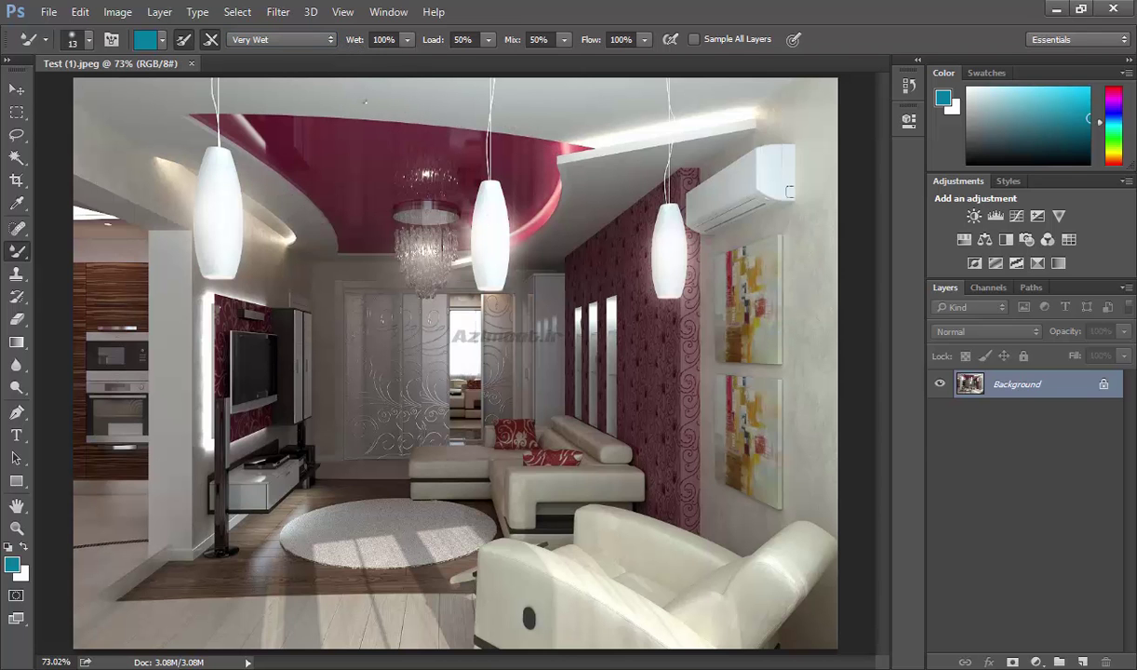
drag(367, 172, 418, 172)
mouse_move(576, 121)
mouse_down()
mouse_move(521, 154)
mouse_move(524, 83)
mouse_up()
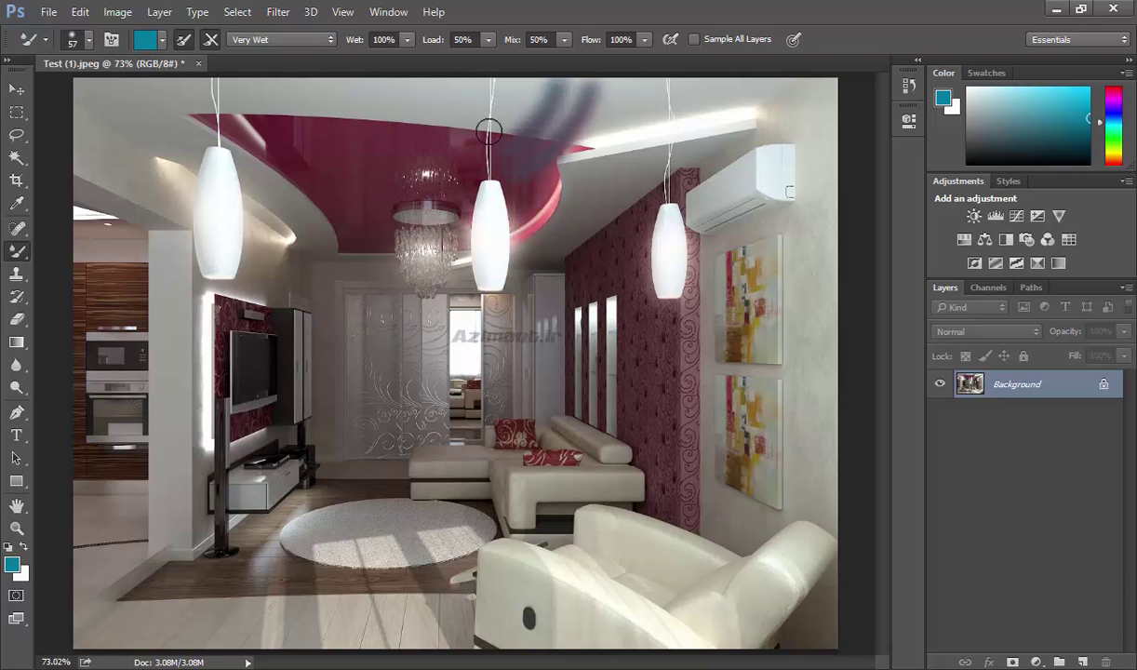
drag(353, 42, 244, 45)
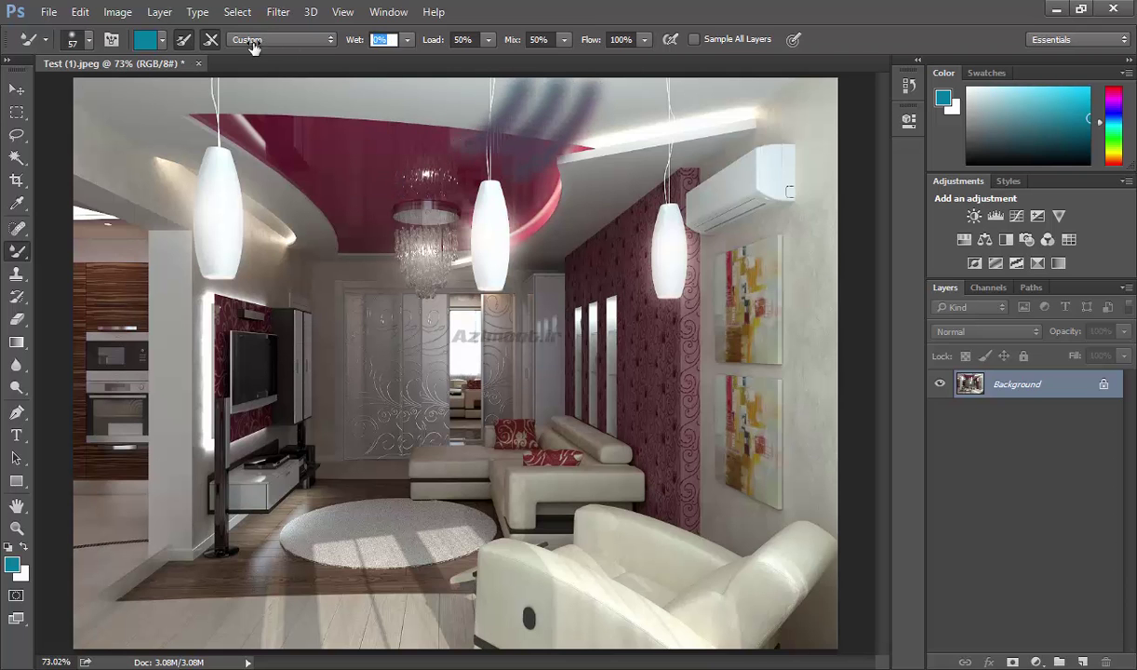
drag(398, 146, 269, 106)
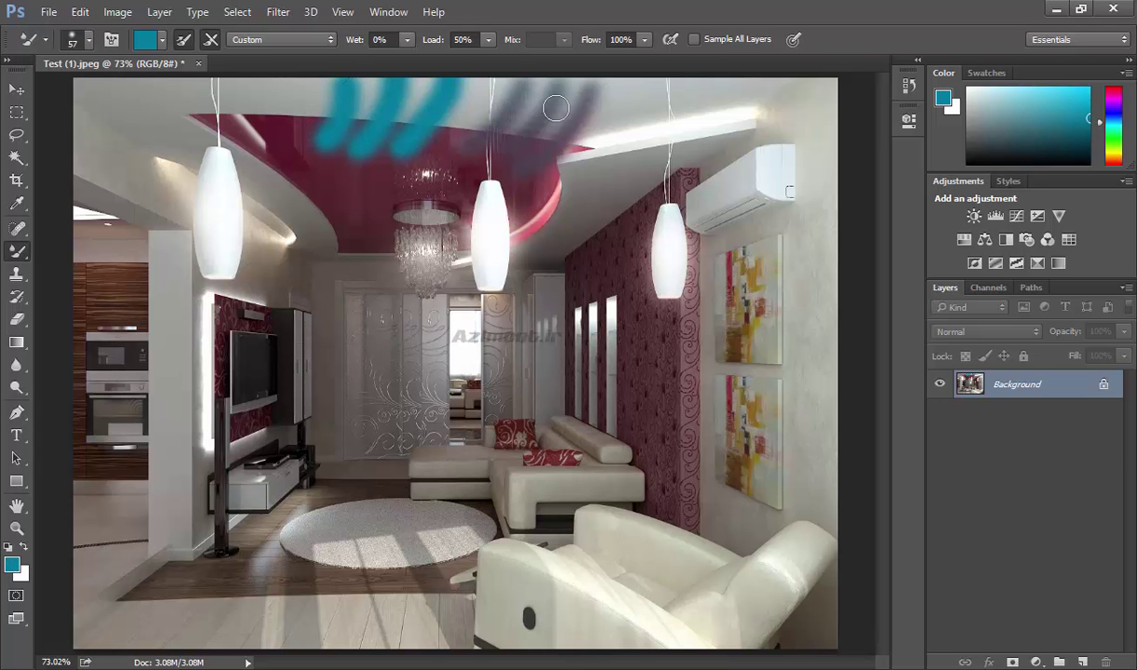
Raise Wet and set Mix to 100%, test-smearing the ceiling and wall beside the paintings.
drag(335, 41, 372, 45)
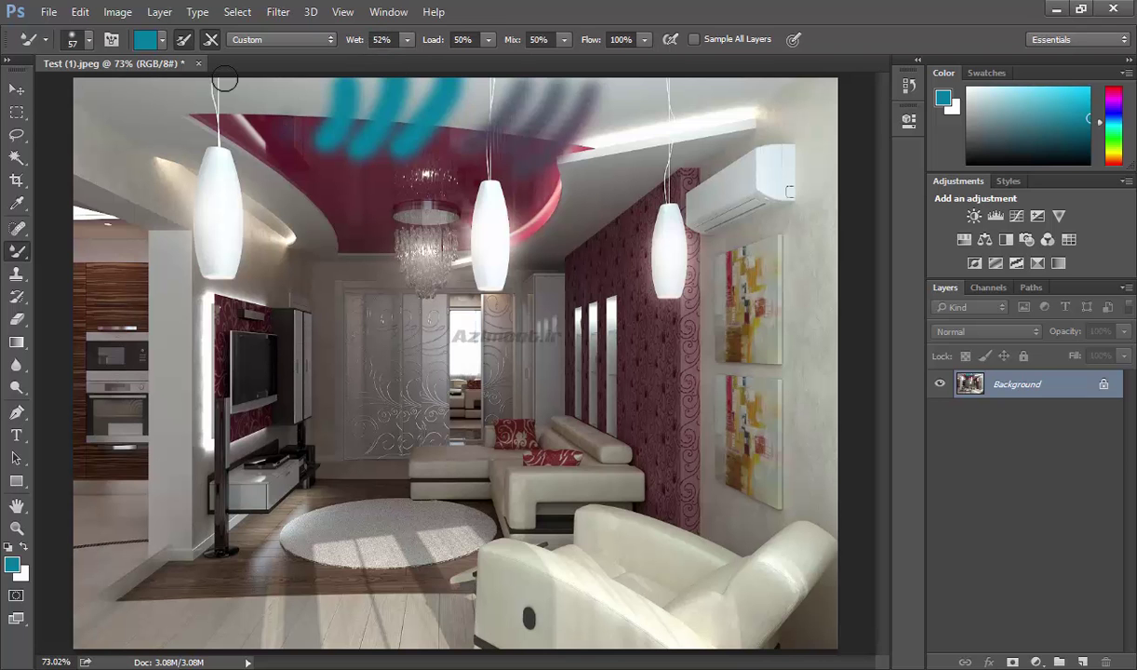
drag(225, 80, 277, 110)
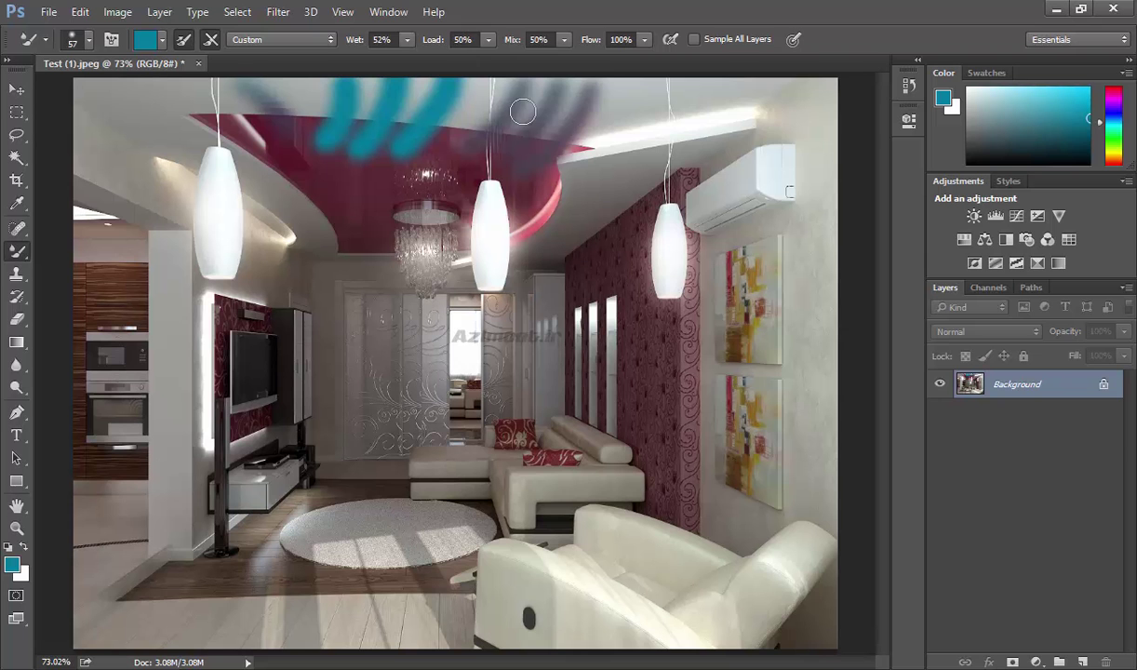
drag(563, 37, 564, 230)
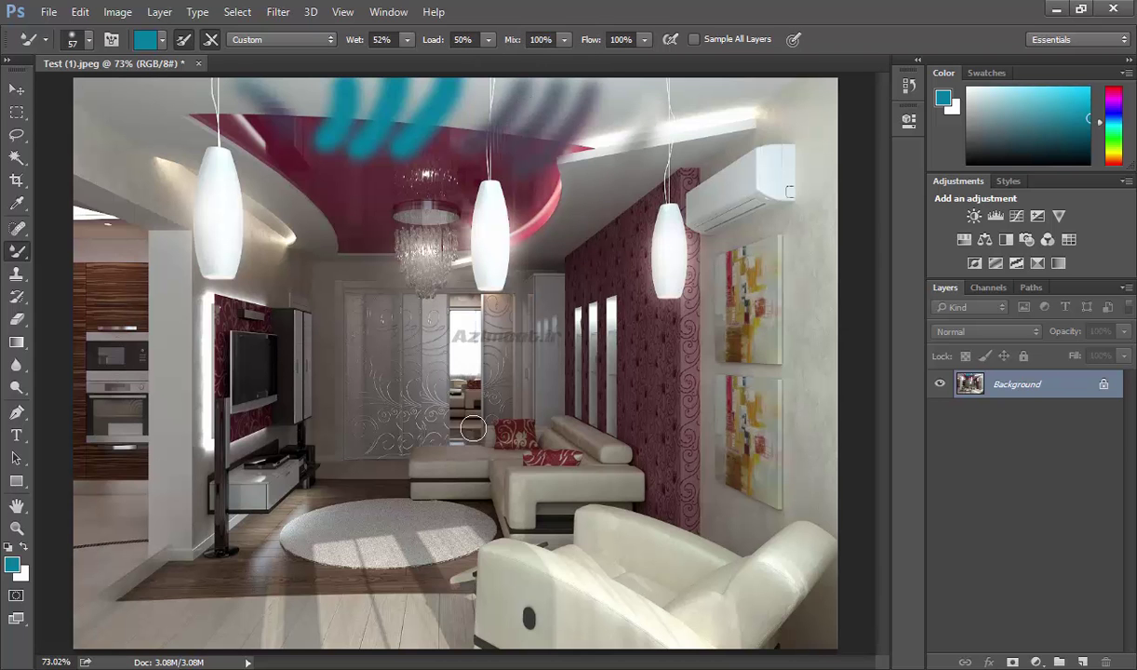
drag(720, 268, 657, 375)
mouse_move(722, 314)
mouse_down()
mouse_move(661, 372)
mouse_move(655, 426)
mouse_up()
drag(729, 380, 666, 442)
Drop Mix to 0% and Load to 28%, test teal strokes, then revert the image.
drag(512, 40, 391, 45)
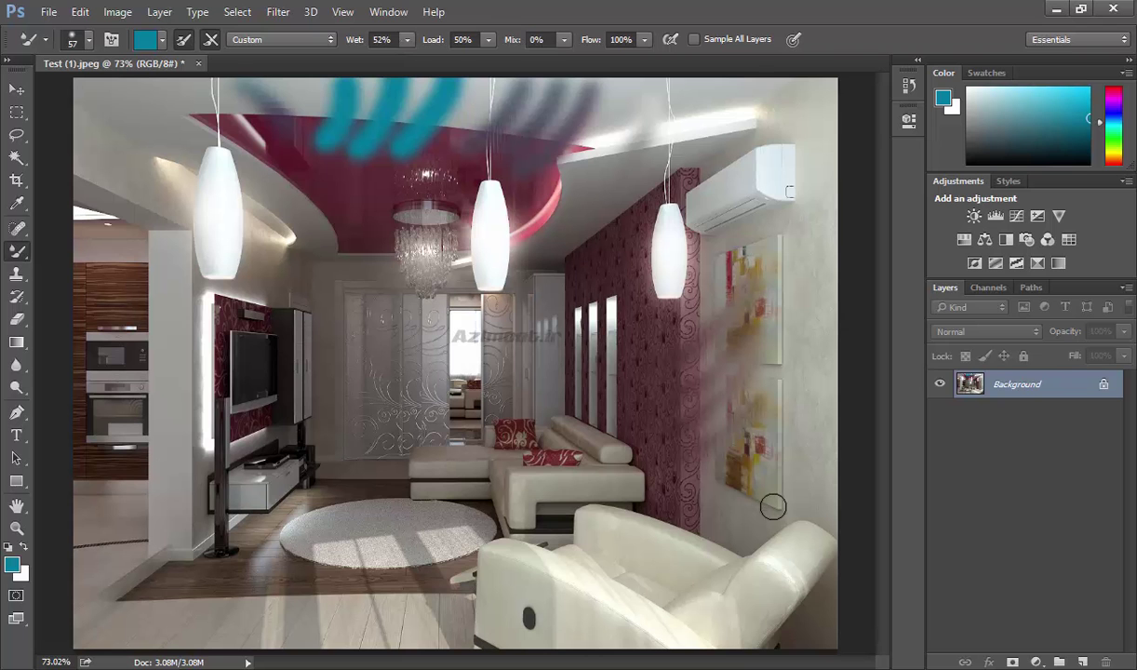
mouse_move(750, 414)
mouse_down()
mouse_move(656, 479)
mouse_move(638, 460)
mouse_up()
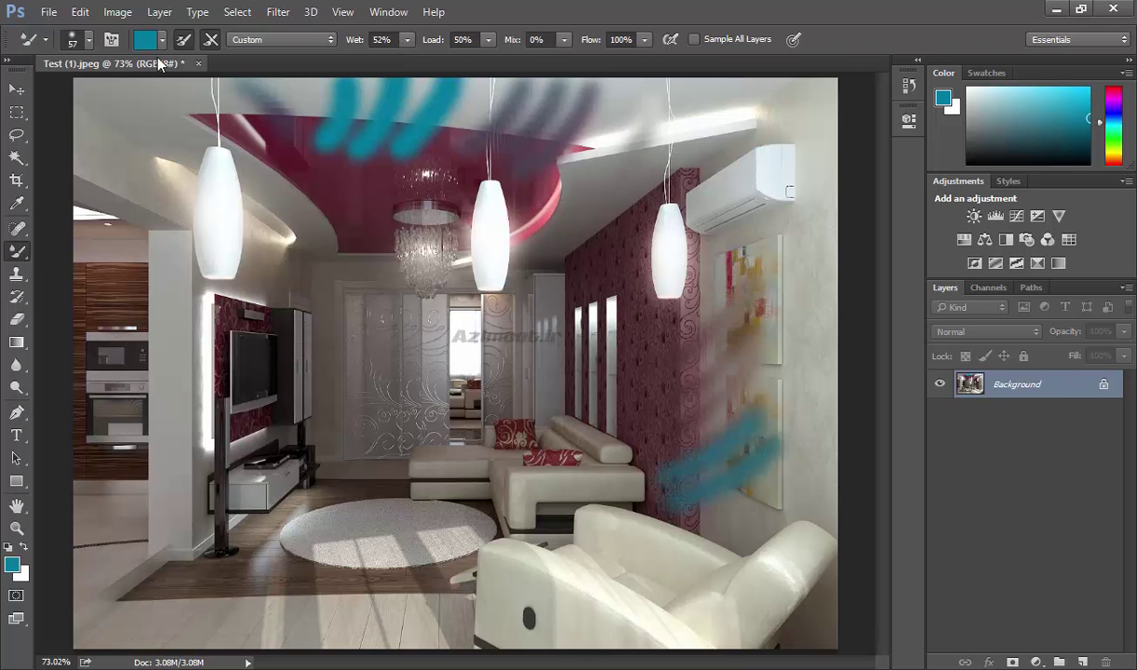
drag(490, 44, 414, 42)
drag(335, 419, 200, 316)
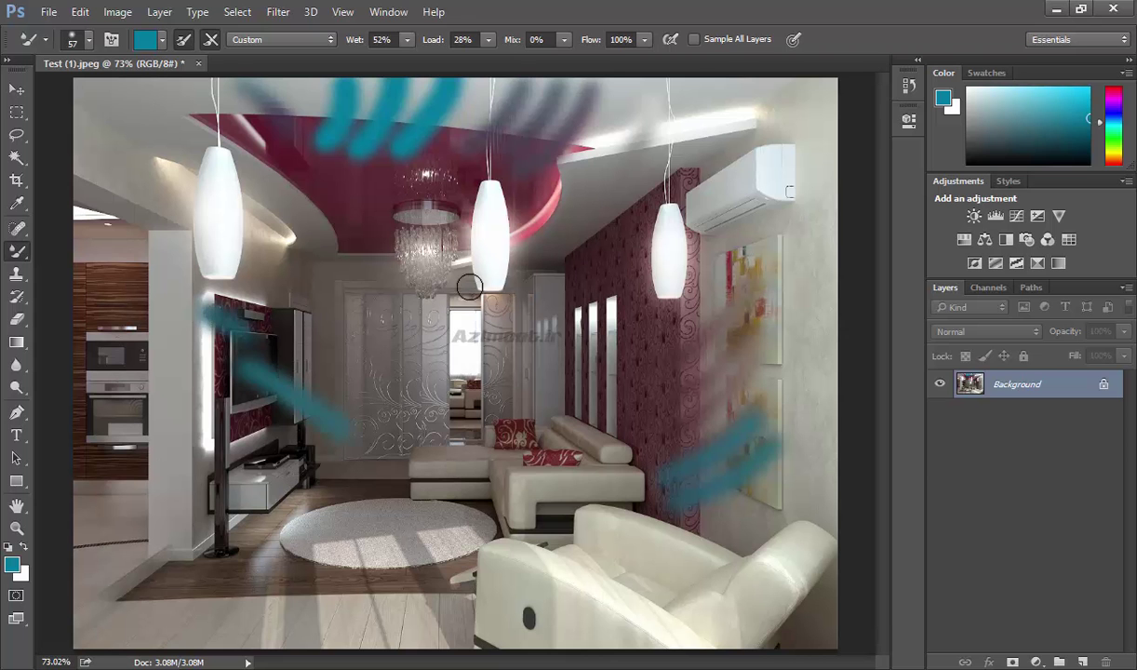
key(F12)
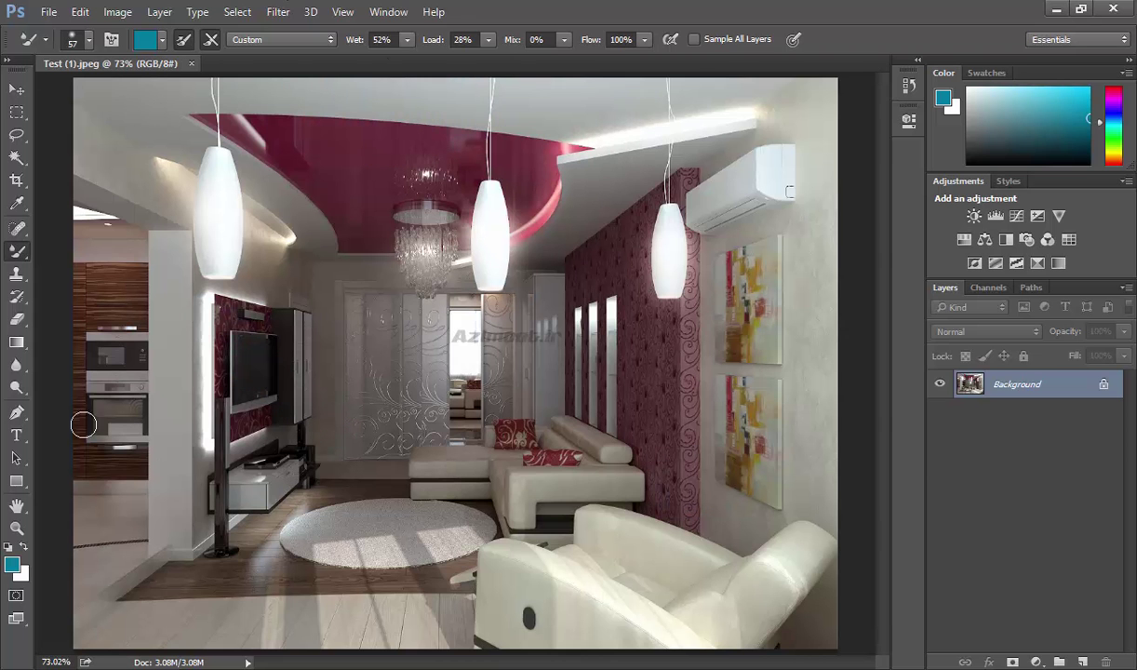
Try the Wet, Light Mix preset, then switch to Wet, Heavy Mix (Wet 50%, Load 50%, Mix 100%).
click(271, 35)
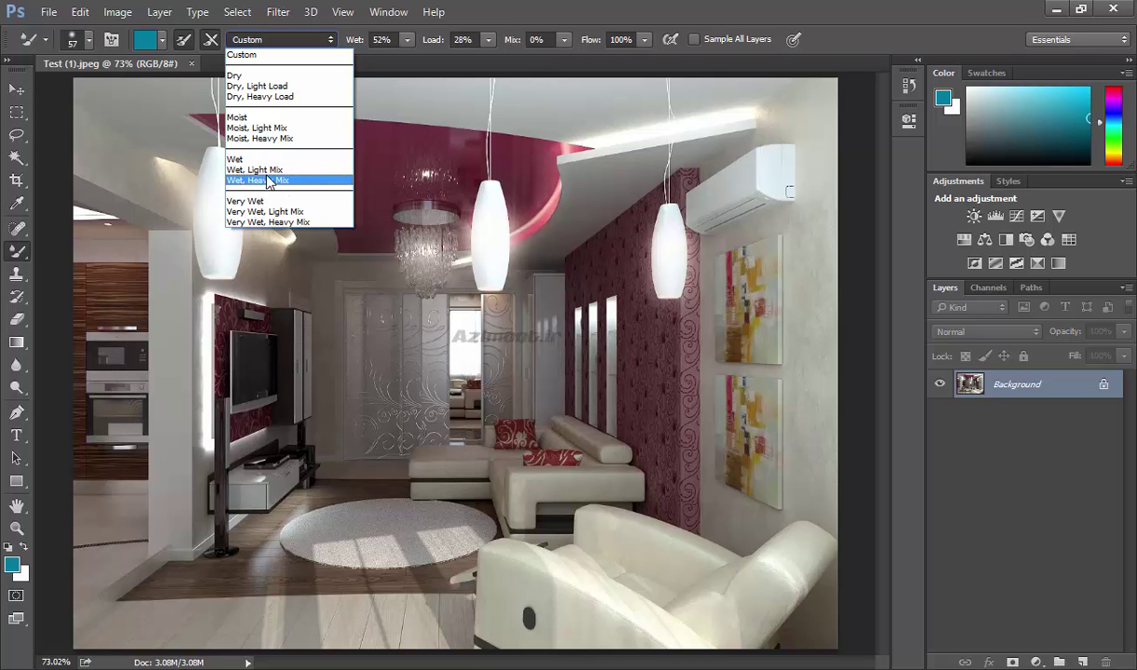
click(237, 170)
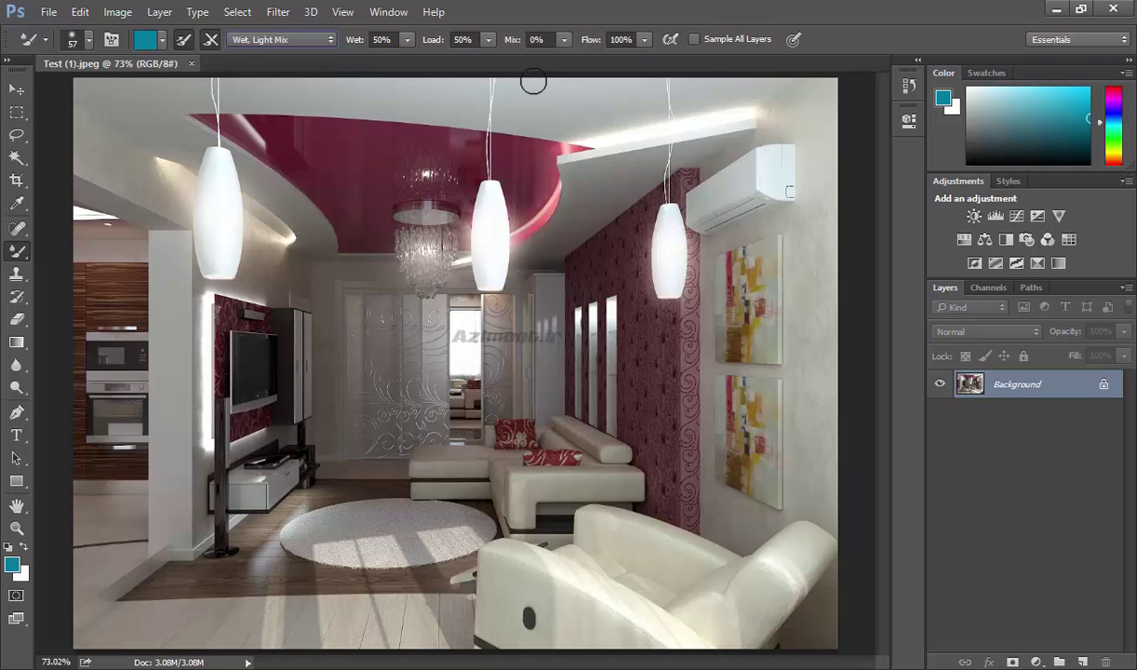
click(314, 39)
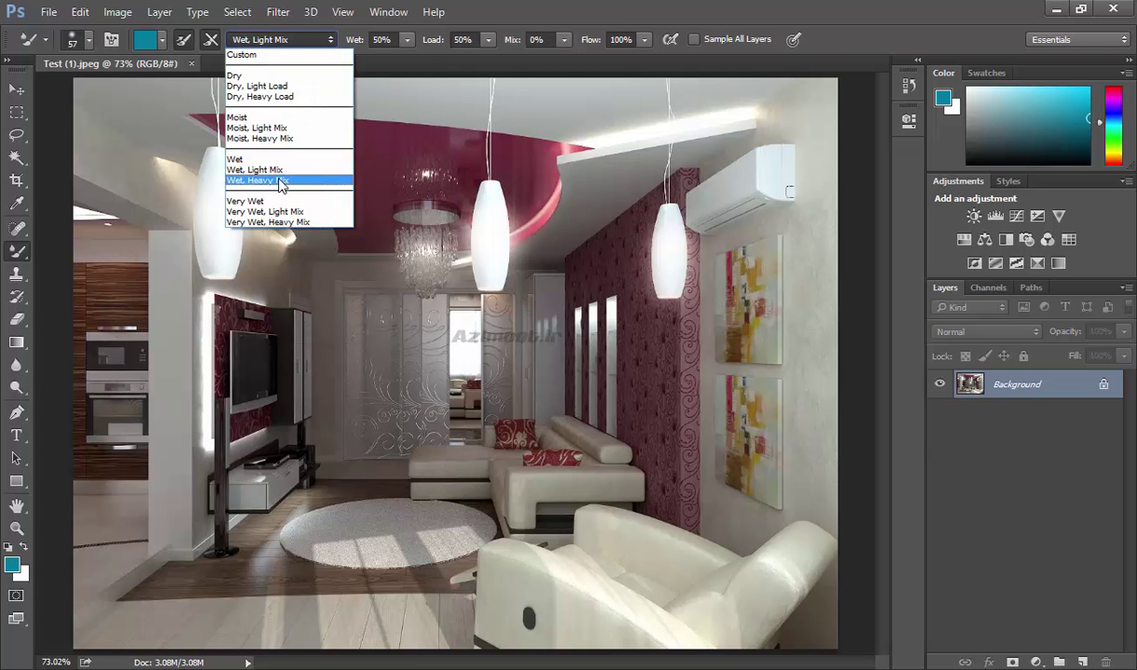
click(265, 181)
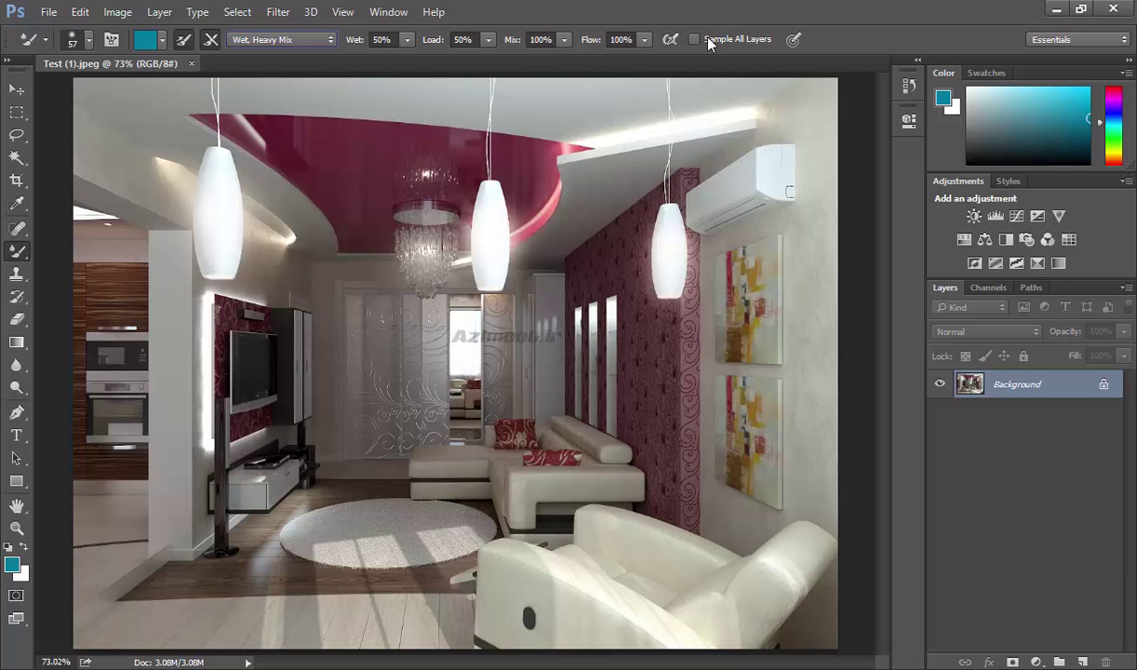
Switch from the Mixer Brush to the regular Brush Tool.
right_click(17, 250)
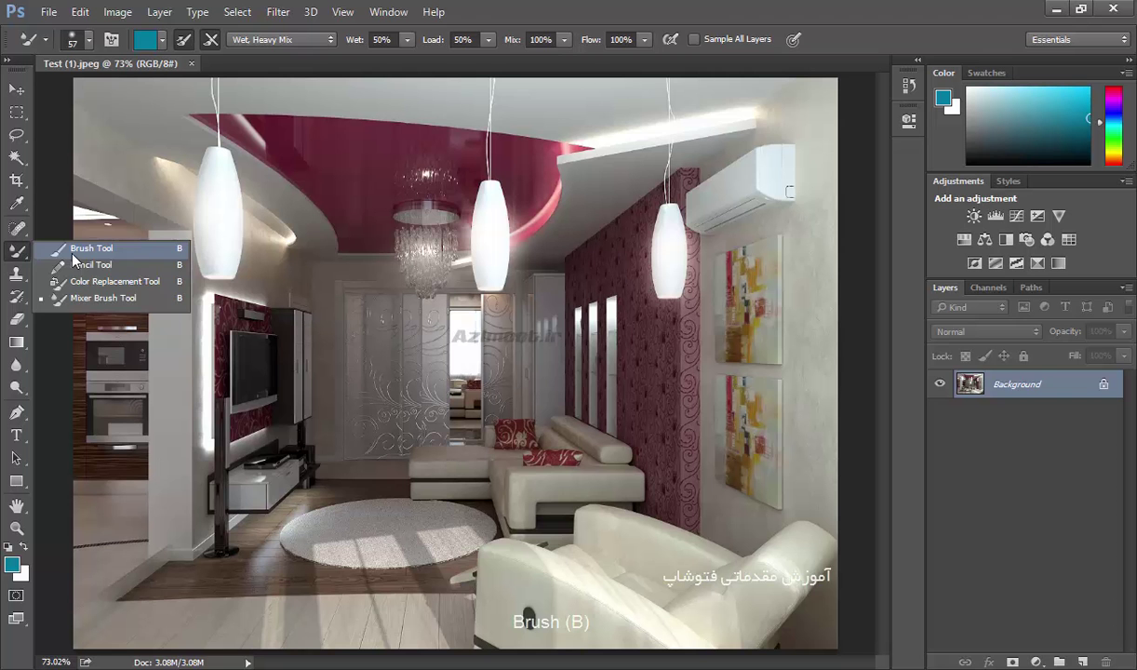
click(74, 251)
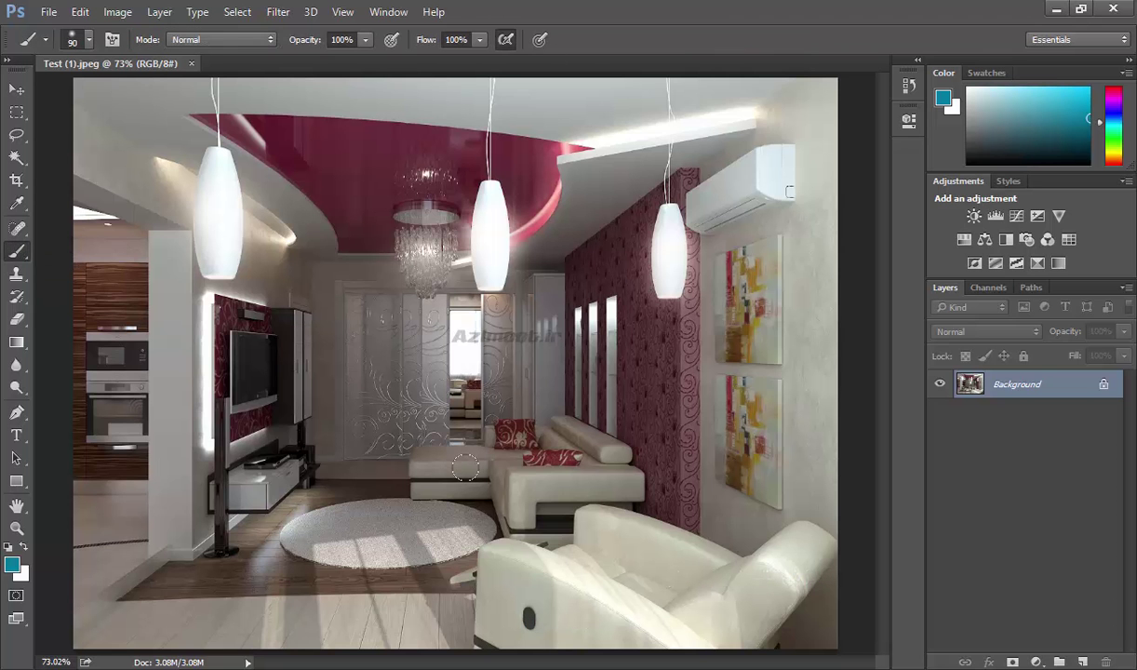